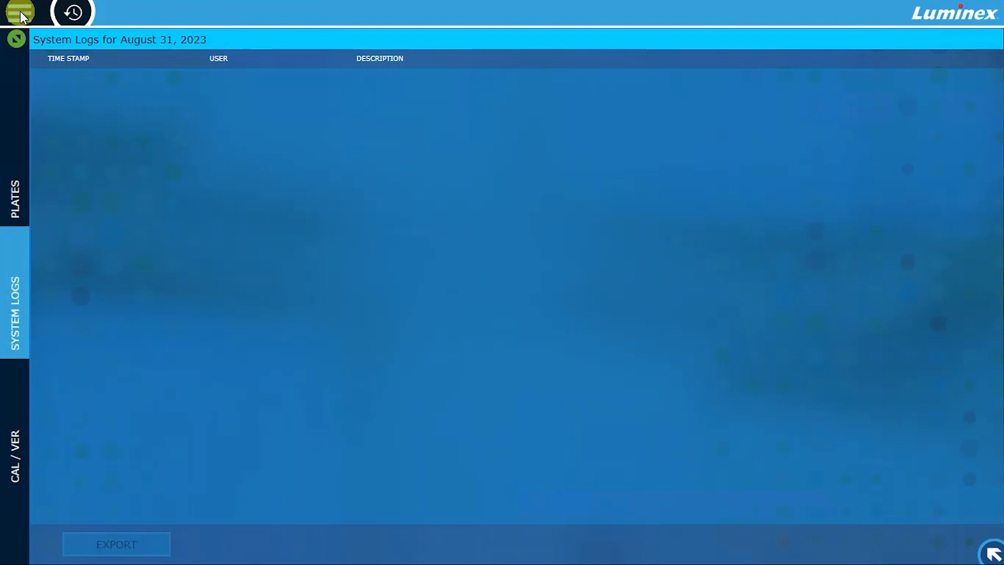
# - Review the main navigation menu, then expand the system monitor to check the laser, calibration, sheath and plate status and collapse it
pyautogui.click(21, 12)
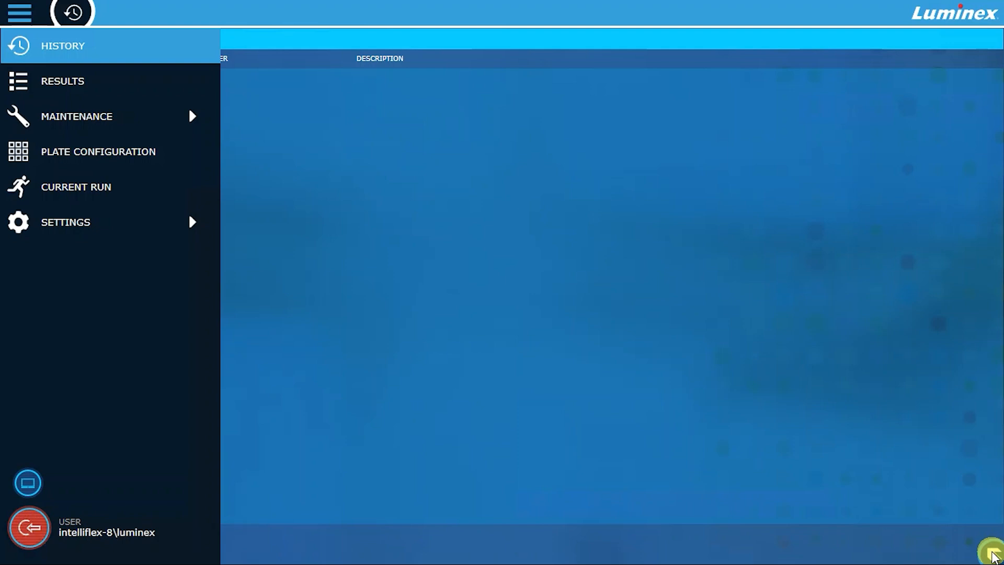
pyautogui.click(992, 553)
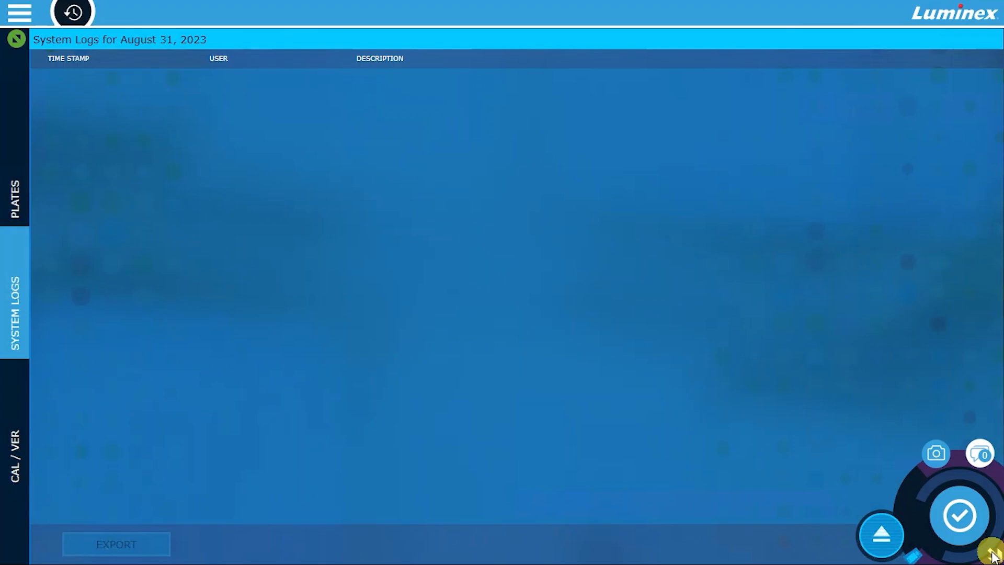
pyautogui.click(958, 513)
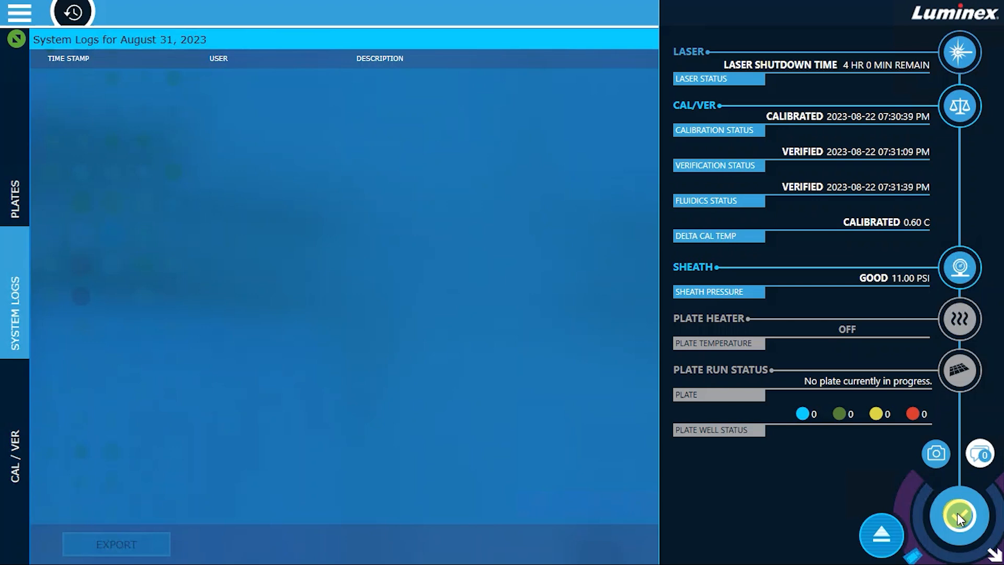
pyautogui.click(994, 552)
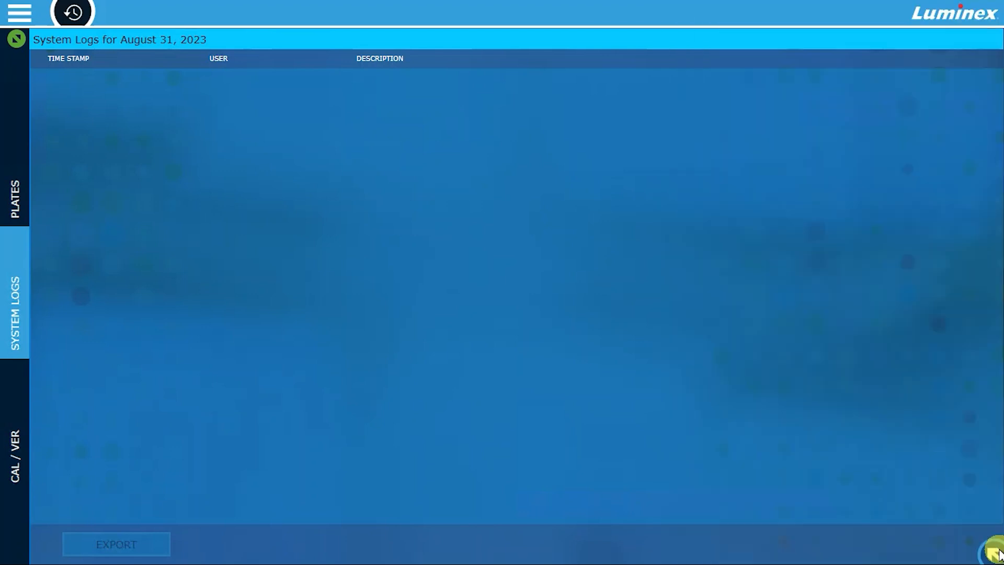
# - Open the sample probe height calibration page from the maintenance section
pyautogui.click(36, 14)
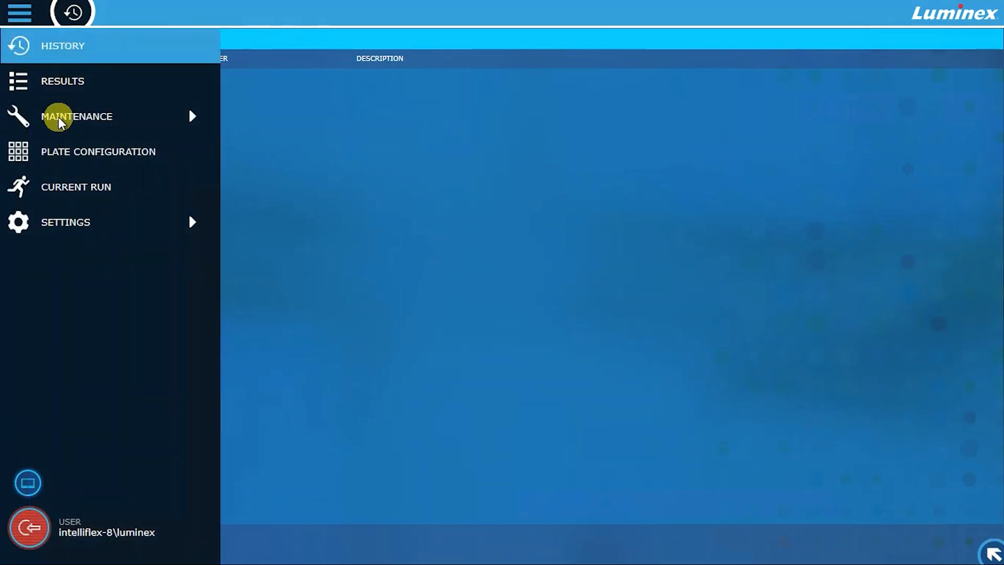
pyautogui.click(58, 121)
pyautogui.click(75, 186)
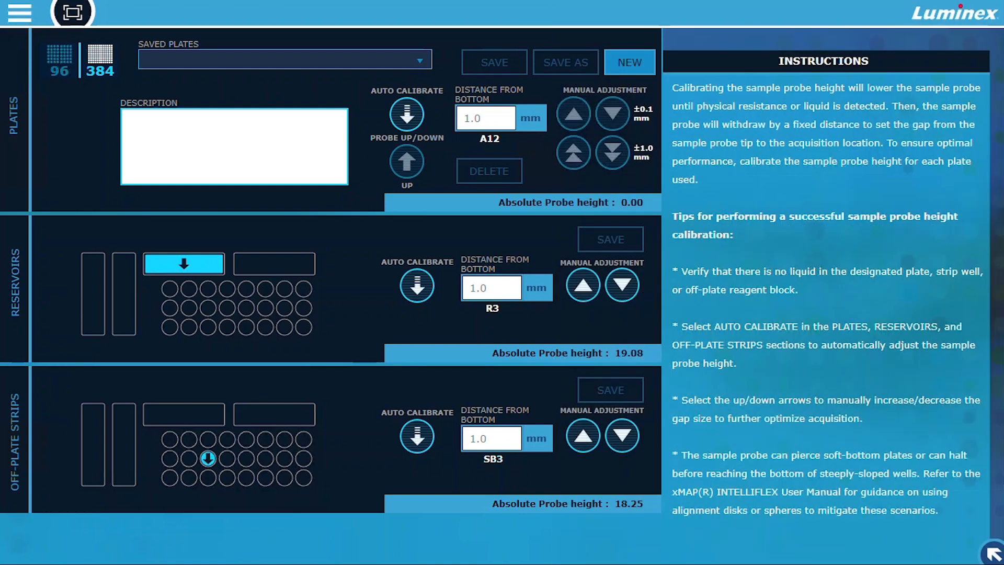
# - Start a new 96-well plate entry and describe it as "96 Well Hard Bottom Plate"
pyautogui.click(628, 63)
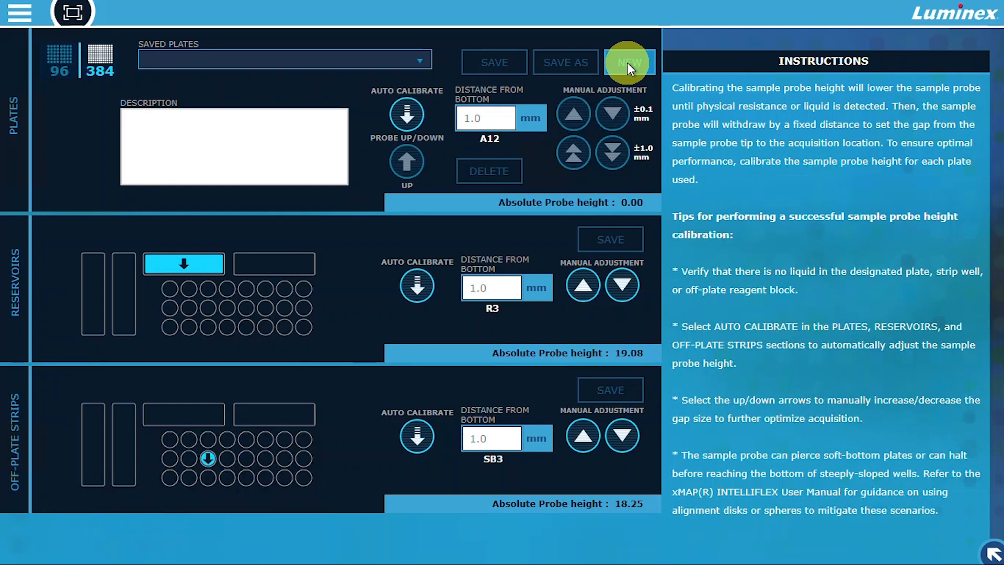
pyautogui.click(372, 58)
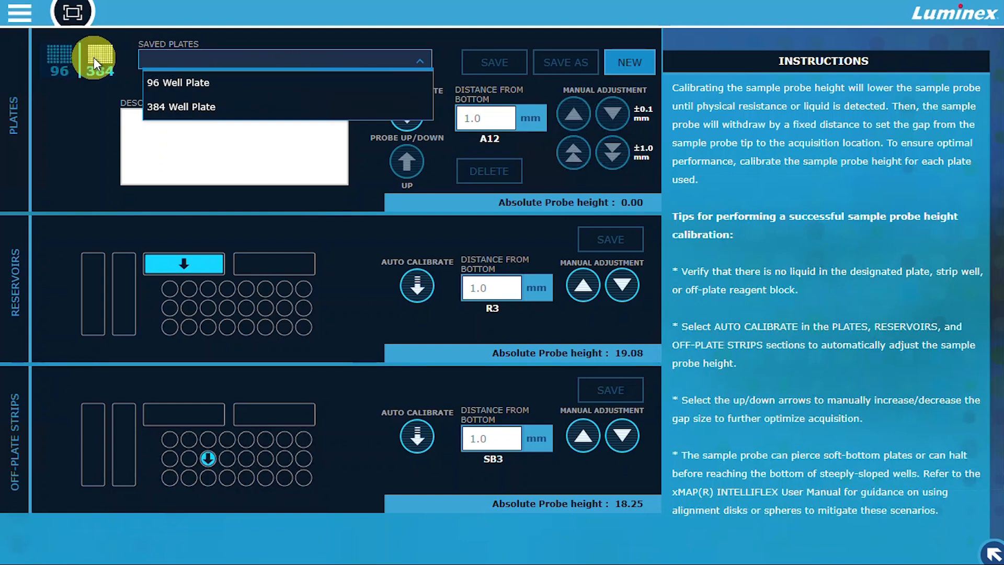
pyautogui.click(64, 57)
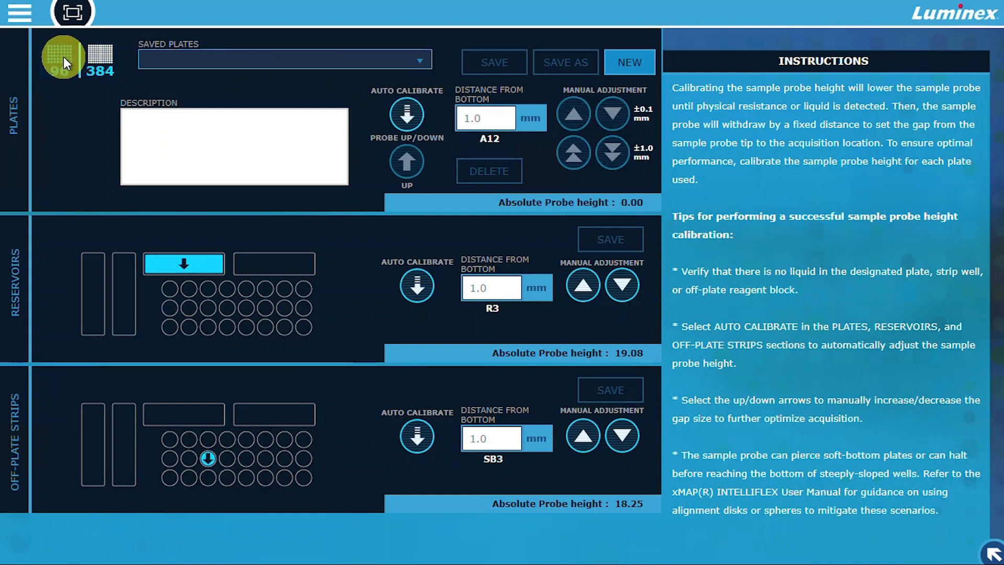
pyautogui.click(64, 57)
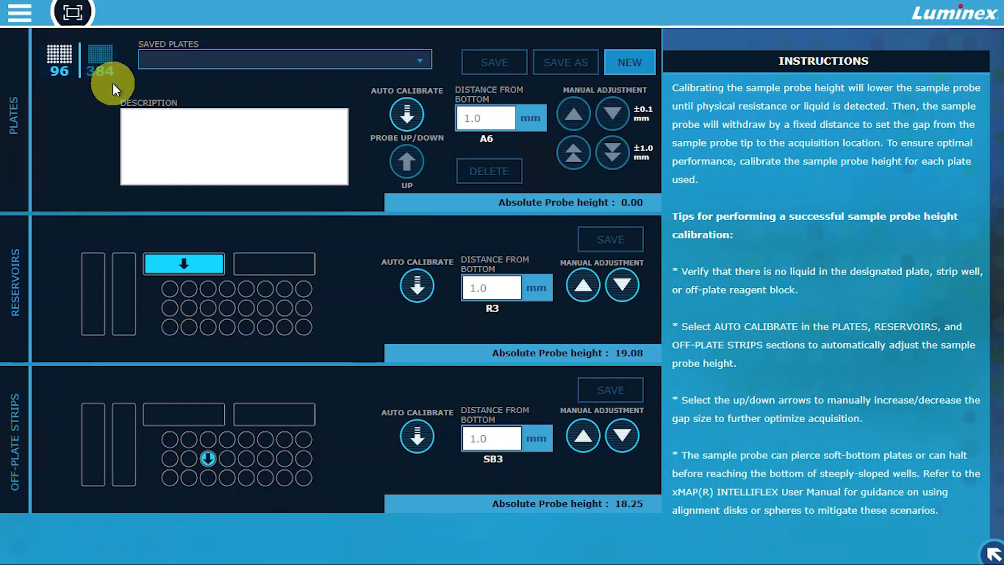
pyautogui.click(136, 121)
pyautogui.write('96 Well Hard Bottom Plate')
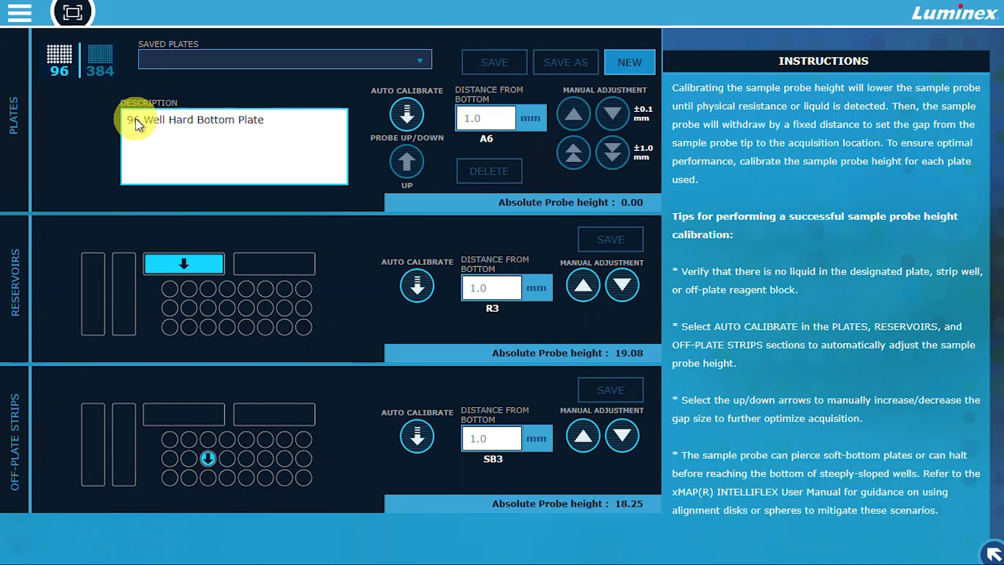
# - Auto calibrate the plate's probe height and save the plate as "96 Well Hard Bottom Plate"
pyautogui.click(406, 117)
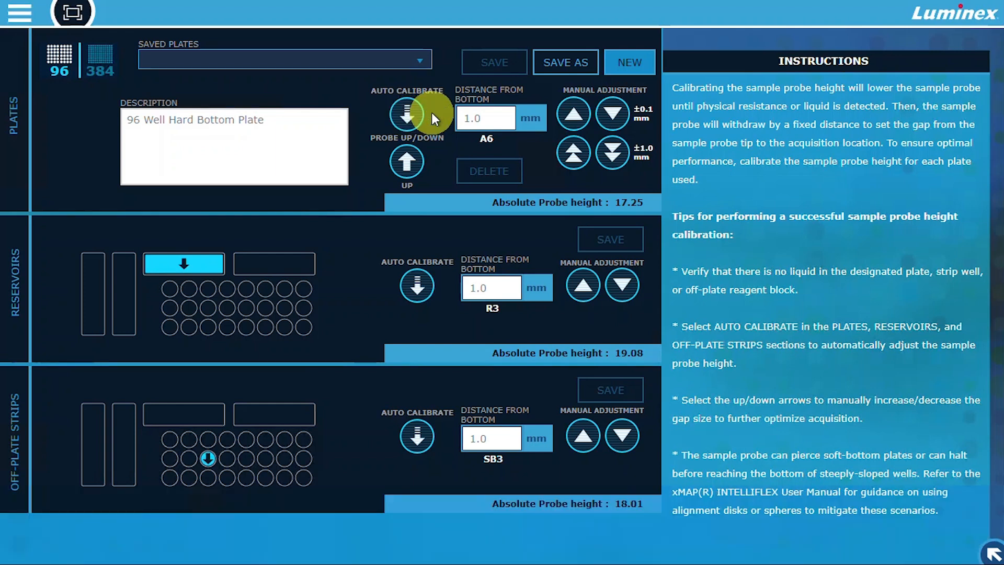
pyautogui.click(554, 64)
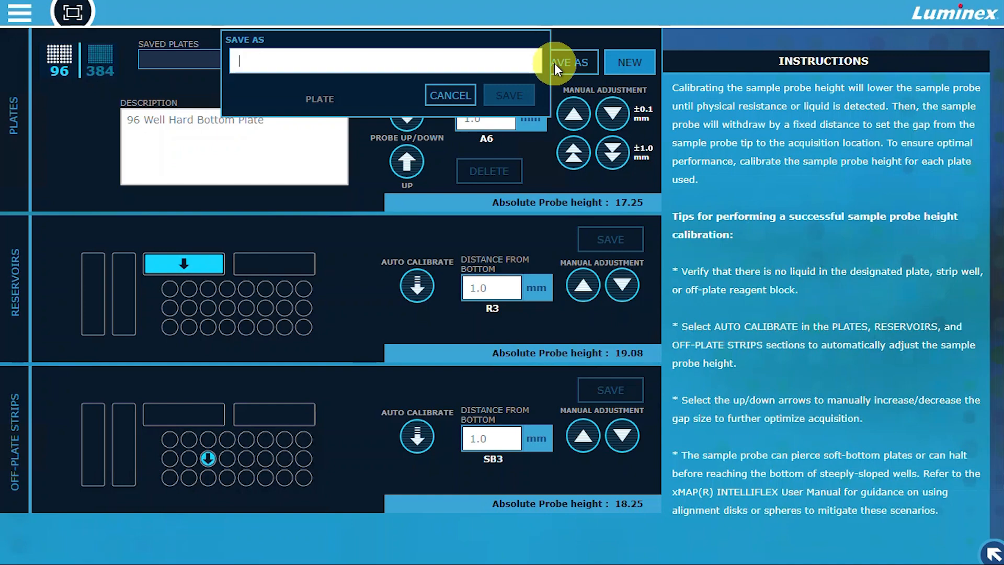
pyautogui.write('96 Well Hard Bottom Plate')
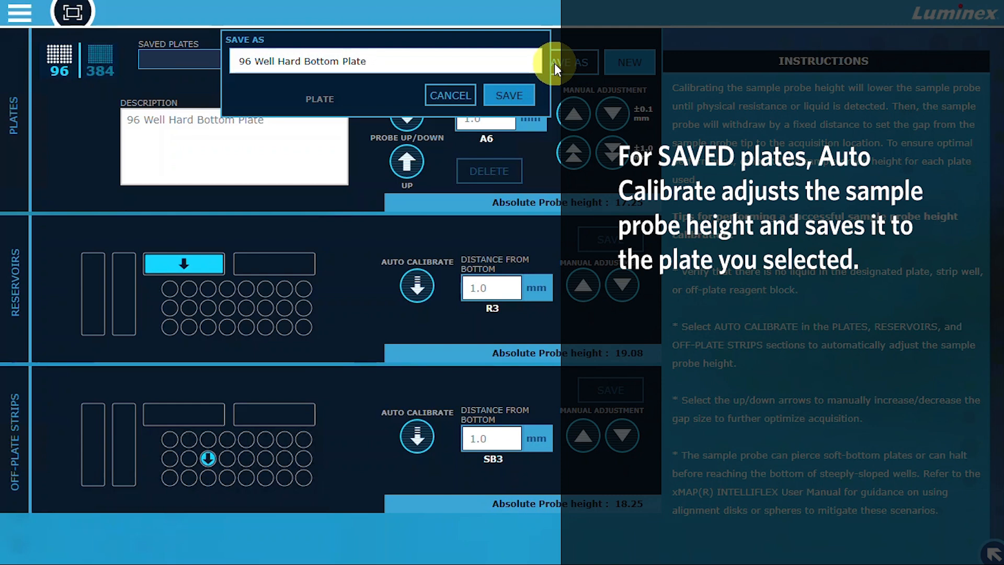
pyautogui.click(514, 90)
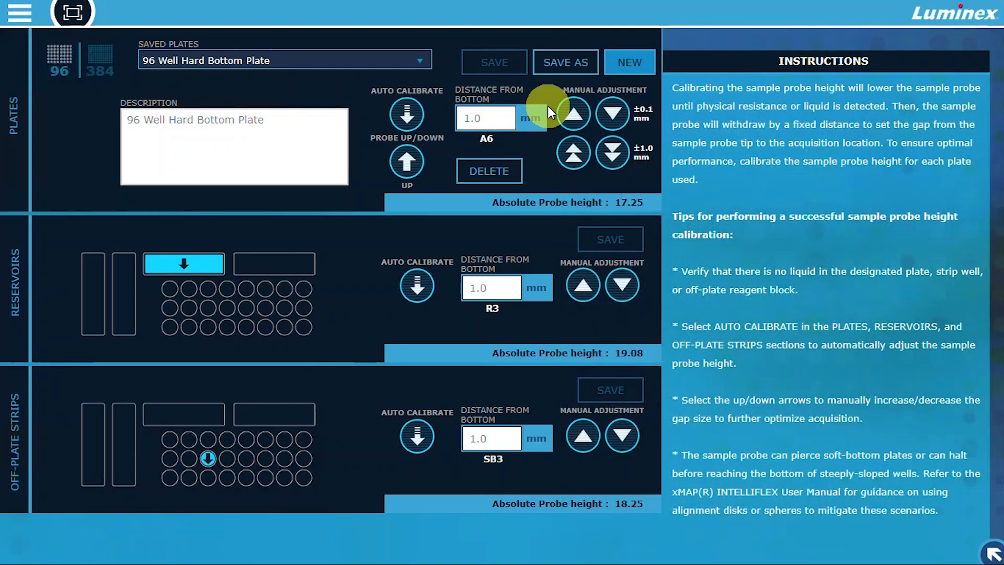
# - Manually raise the plate's distance from bottom to 2.1 mm, and auto calibrate the probe height for reservoir R3
pyautogui.click(575, 112)
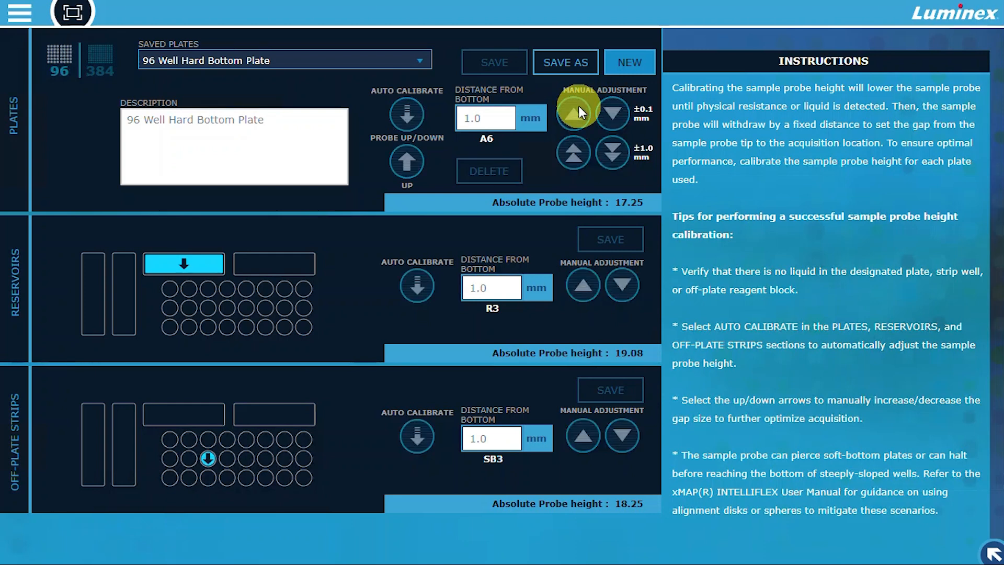
pyautogui.click(575, 151)
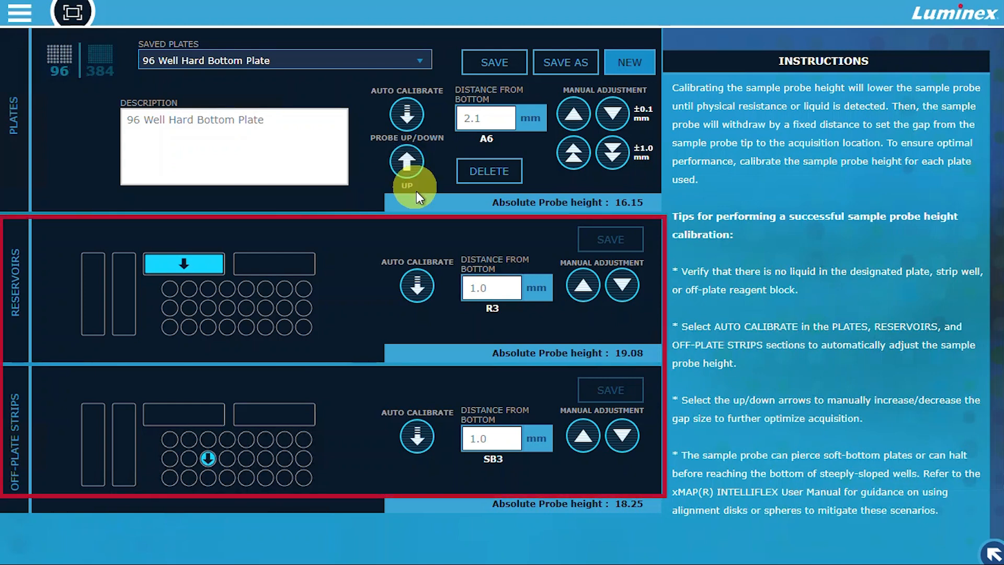
pyautogui.click(425, 274)
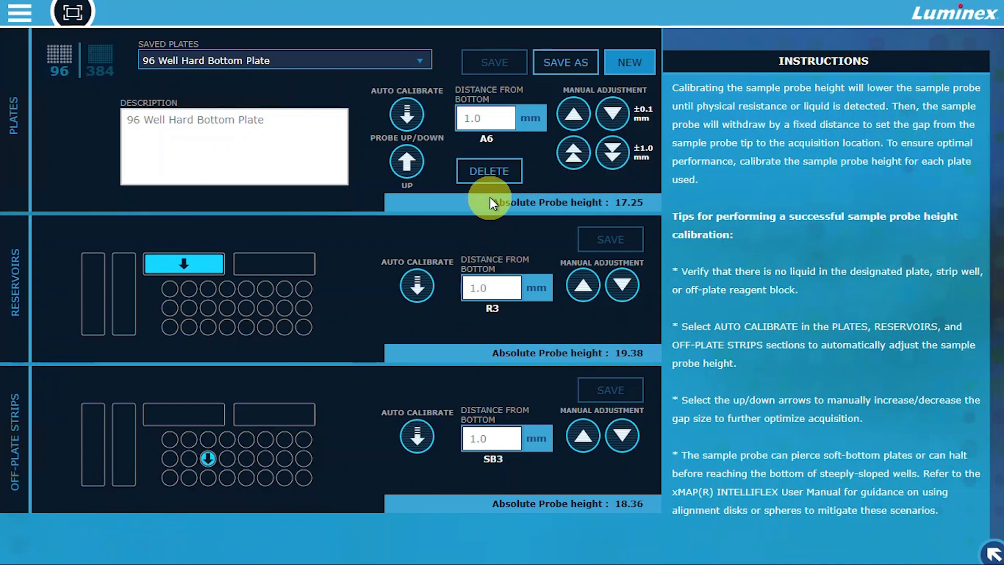
# - Delete the saved plate "96 Well Hard Bottom Plate"
pyautogui.click(494, 170)
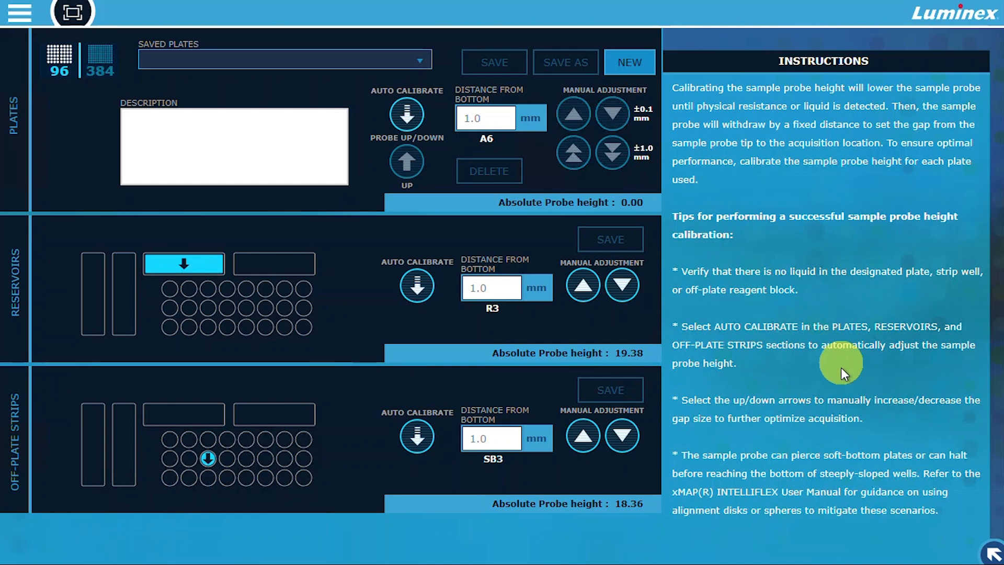
# - Open the calibration and verification page and import calibration kit B16141 by barcode scan in Kit/Lot Management
pyautogui.click(991, 551)
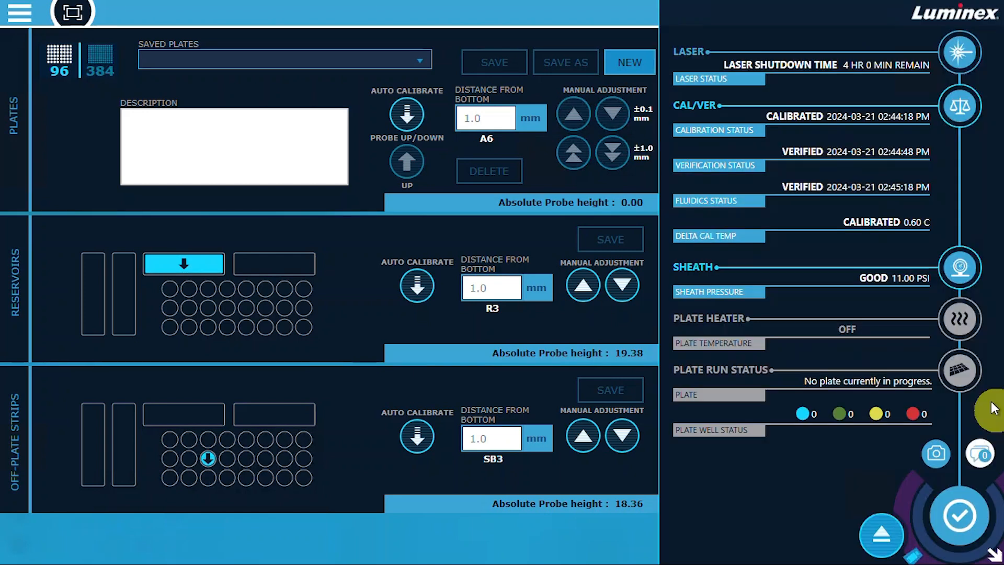
pyautogui.click(964, 117)
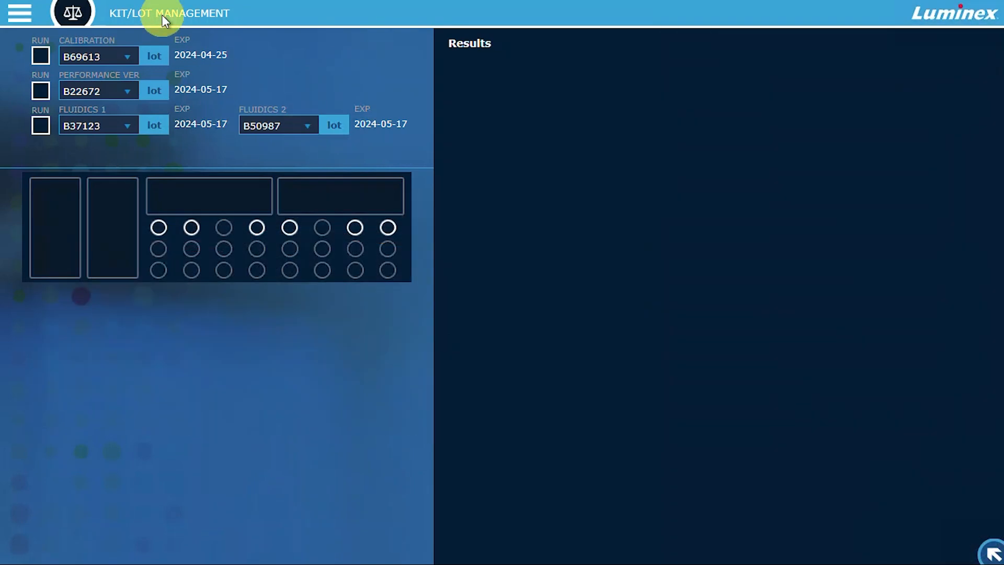
pyautogui.click(163, 19)
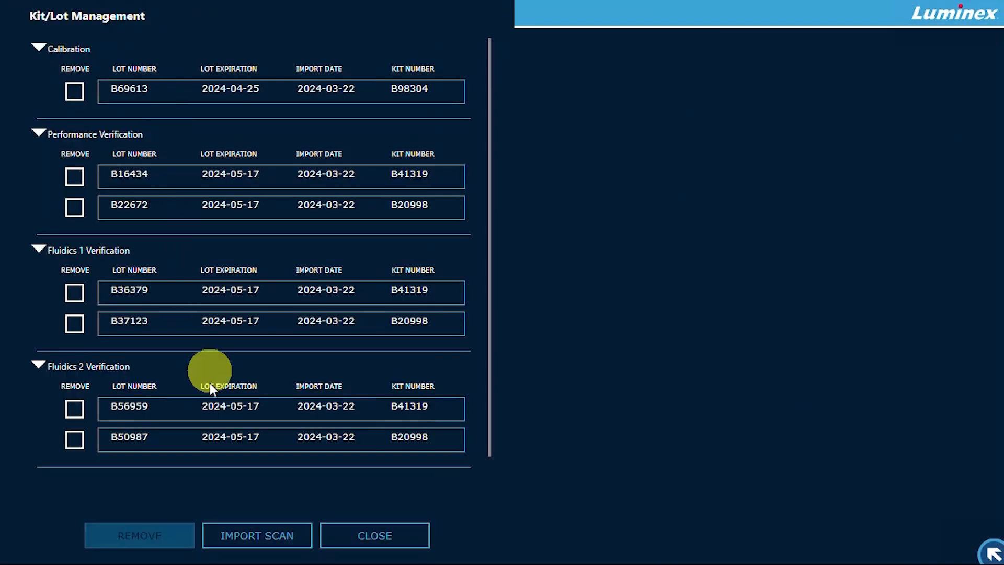
pyautogui.click(246, 532)
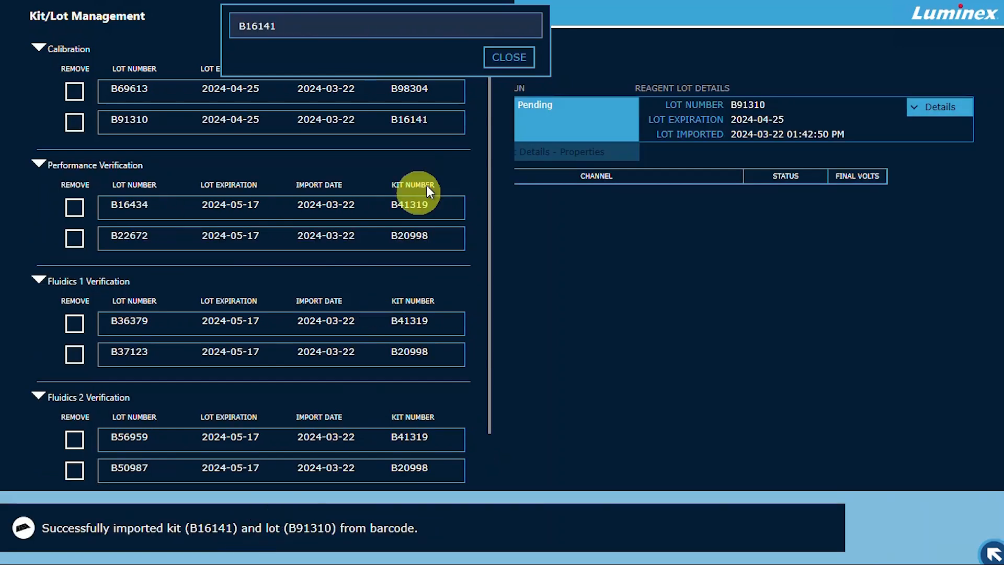
pyautogui.click(486, 58)
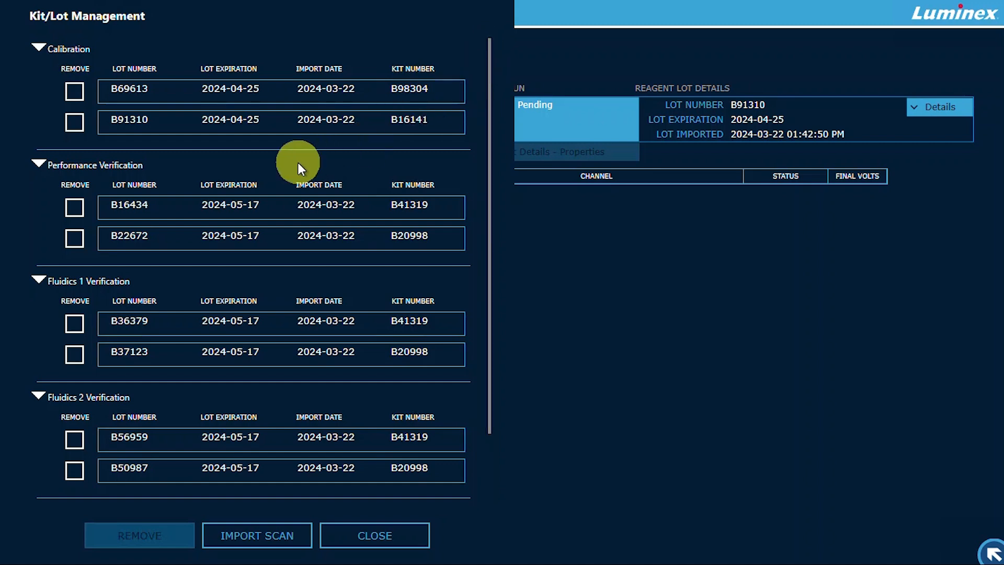
# - Remove the performance verification, Fluidics 1 and Fluidics 2 lots of kit B41319, and close Kit/Lot Management
pyautogui.click(73, 207)
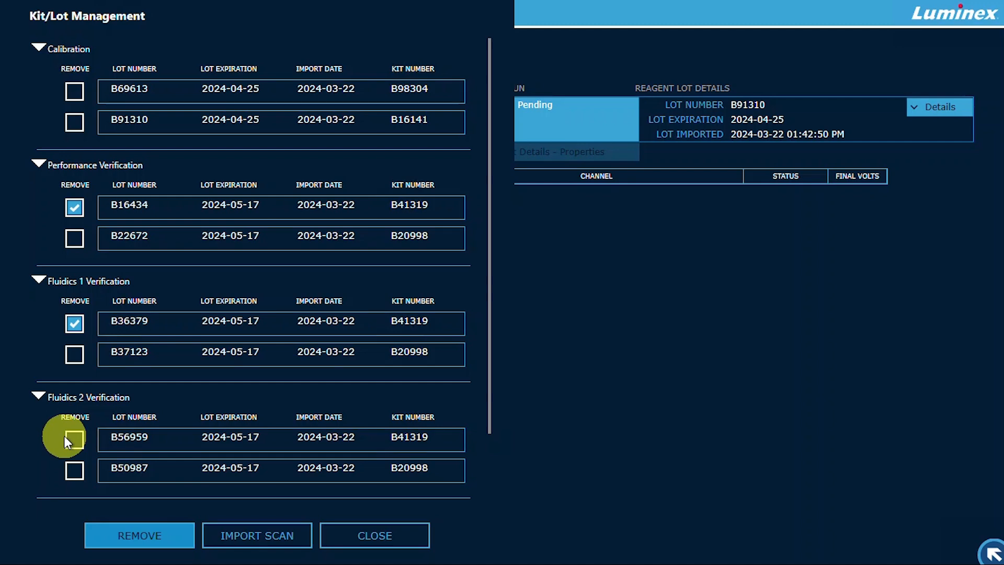
pyautogui.click(101, 536)
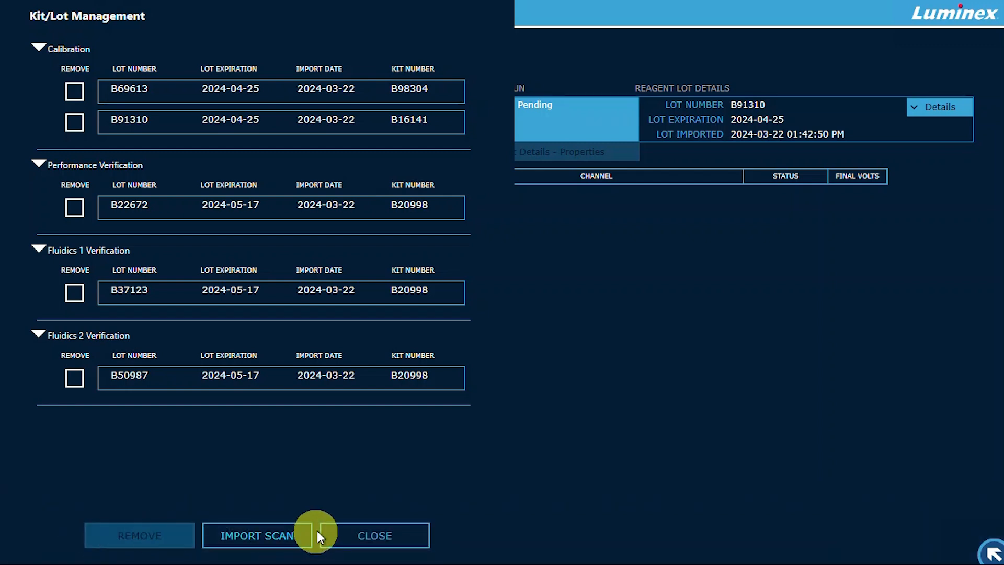
pyautogui.click(331, 534)
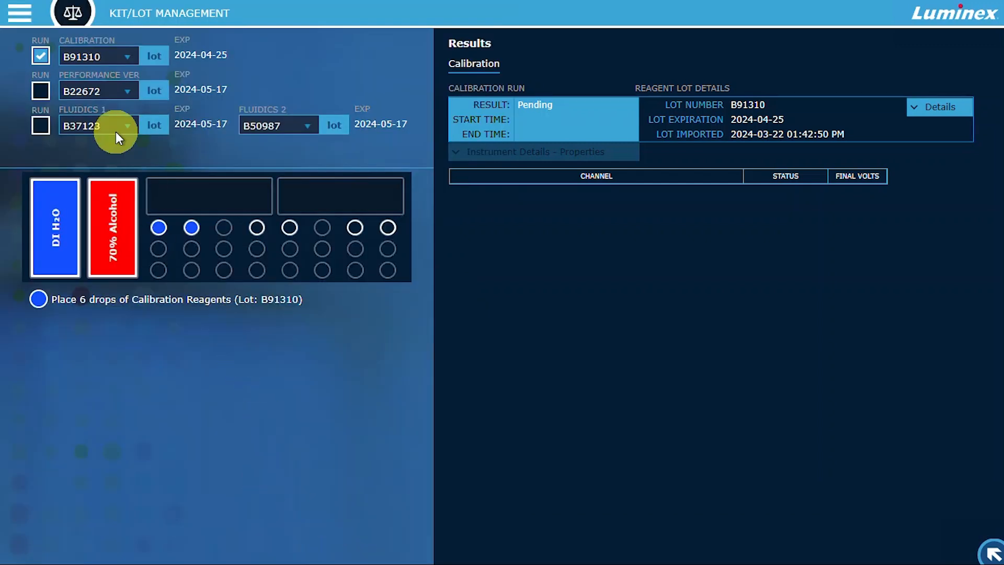
# - Set the calibration lot to B69613 and include performance verification and fluidics verification in the run
pyautogui.click(118, 57)
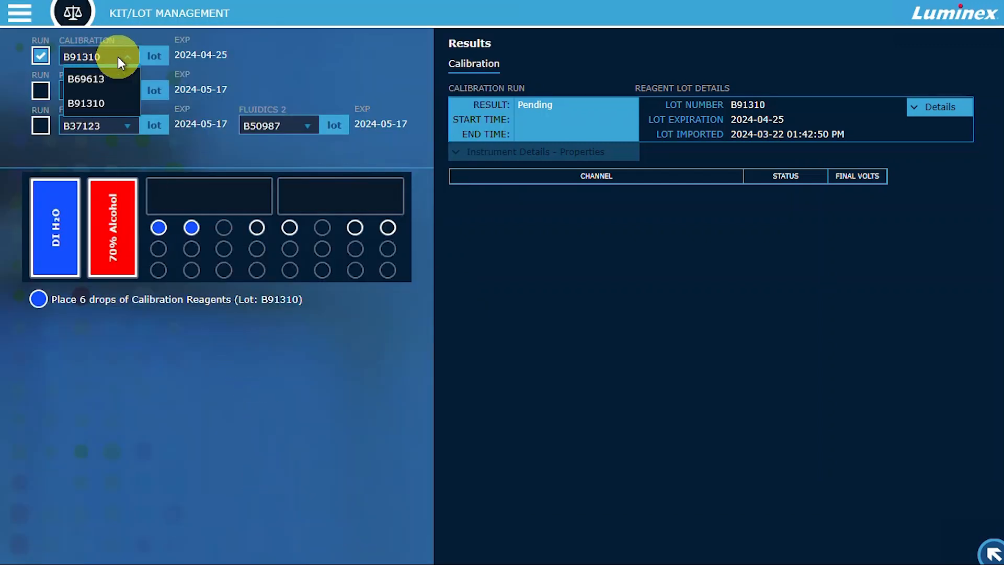
pyautogui.click(117, 84)
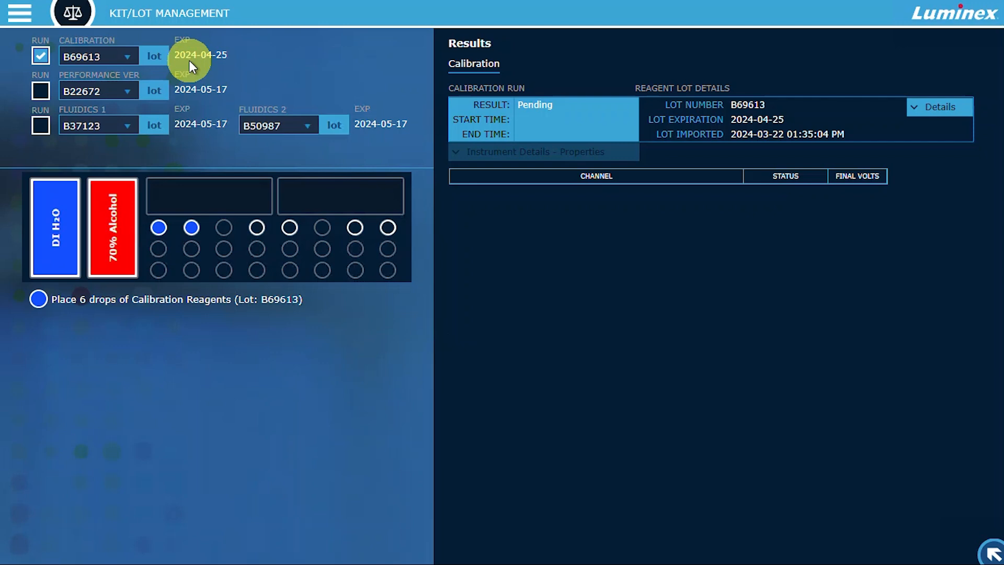
pyautogui.click(41, 91)
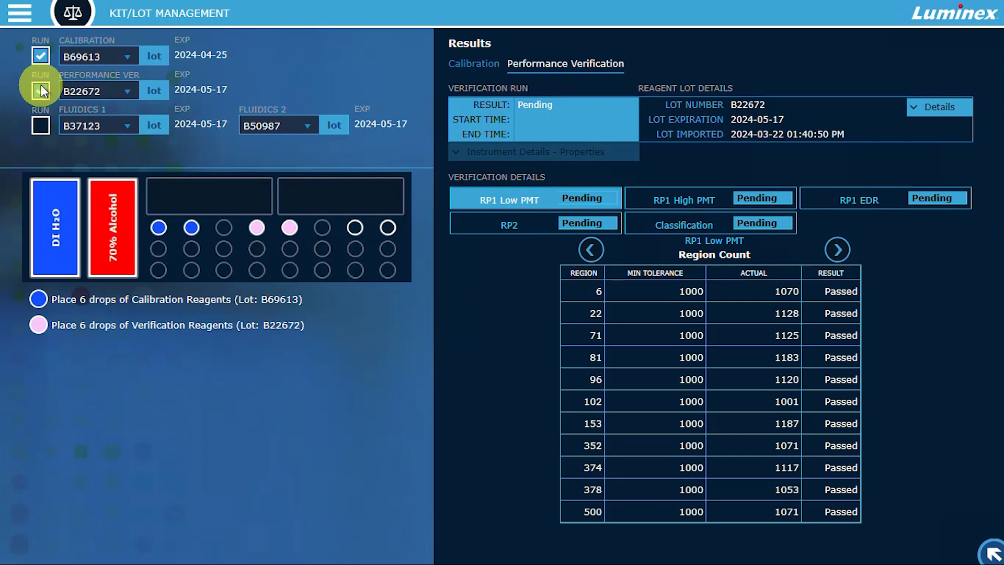
pyautogui.click(42, 124)
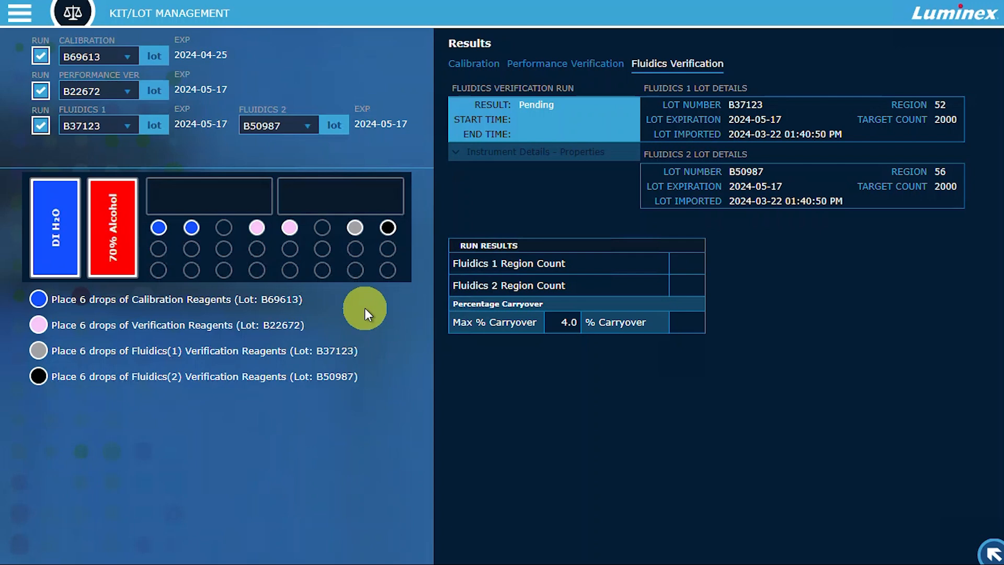
# - Start the combined calibration, performance verification and fluidics verification run from the system monitor
pyautogui.click(991, 553)
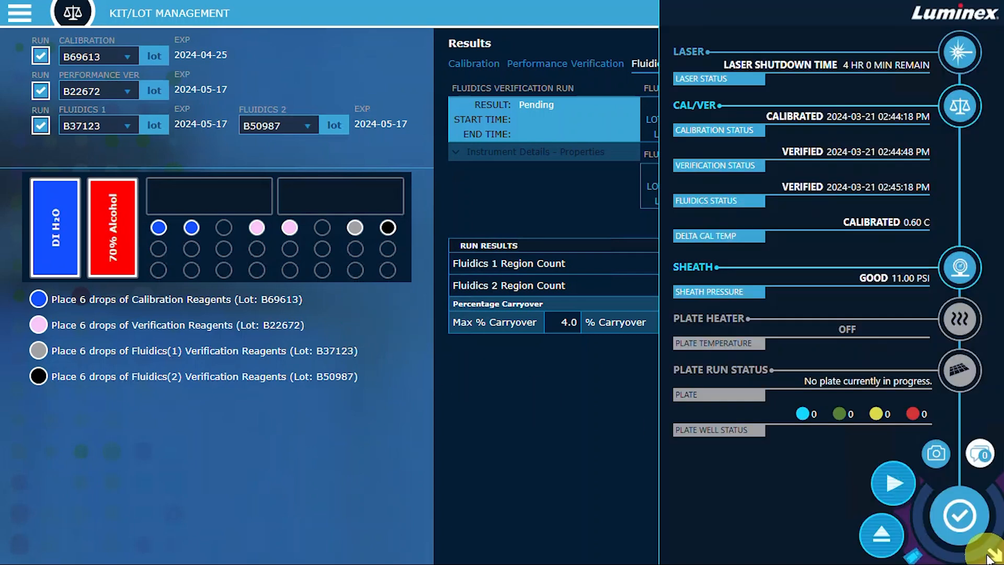
pyautogui.click(880, 482)
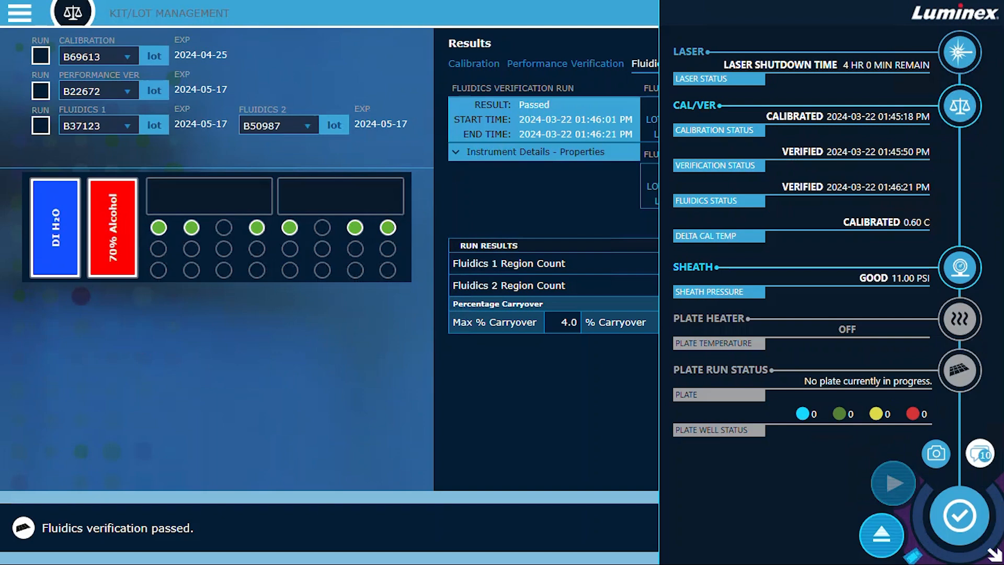
# - View the calibration results and expand the instrument details and properties for that run
pyautogui.click(486, 63)
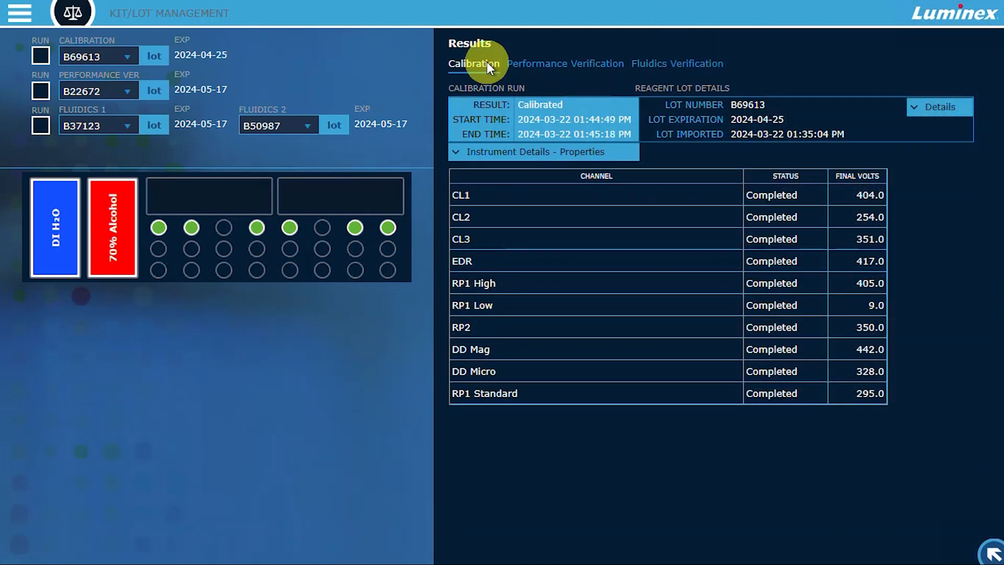
pyautogui.click(480, 152)
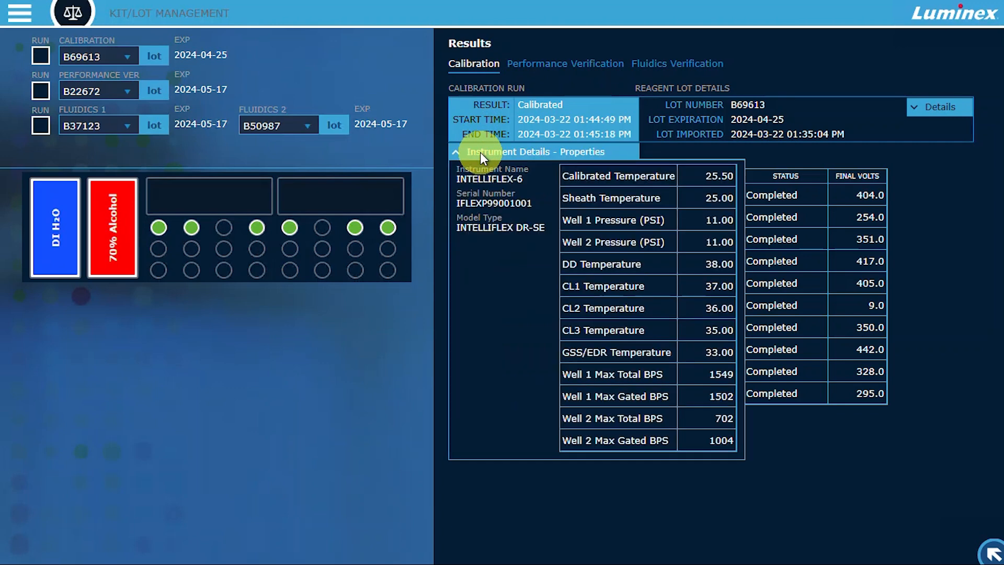
# - Review the performance verification results for RP1 High PMT, RP1 EDR and Classification with the reagent lot details, then the fluidics verification results
pyautogui.click(519, 65)
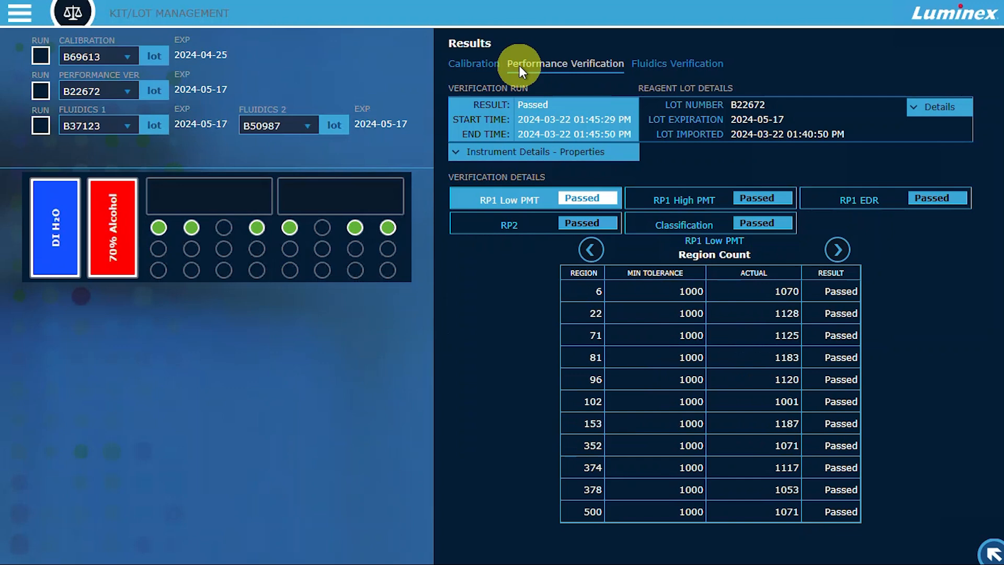
pyautogui.click(644, 196)
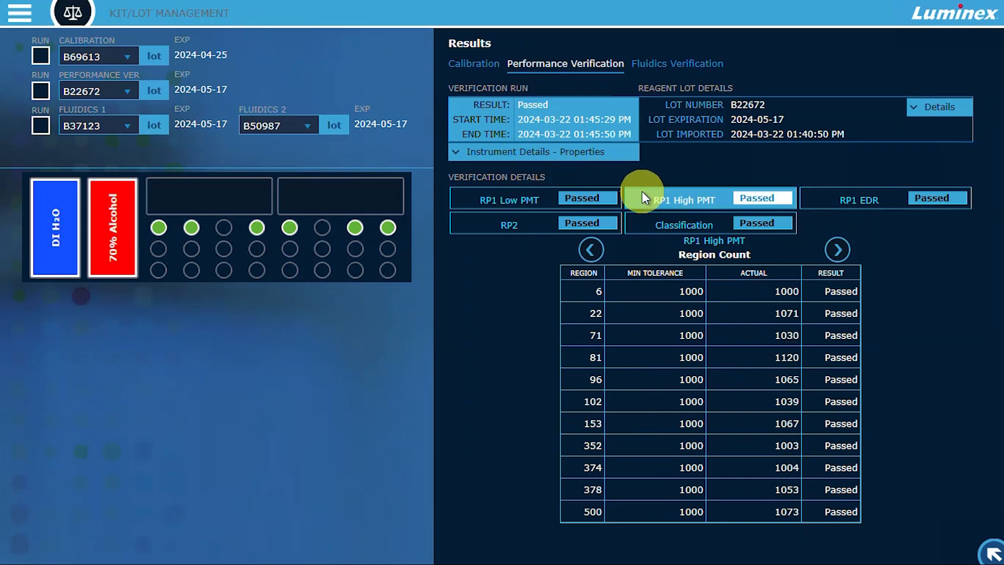
pyautogui.click(821, 200)
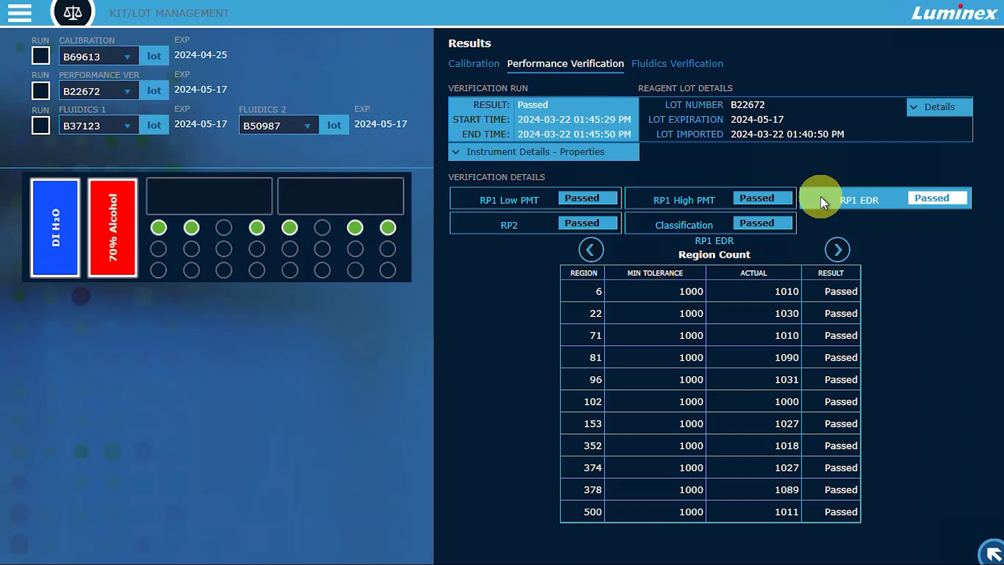
pyautogui.click(690, 224)
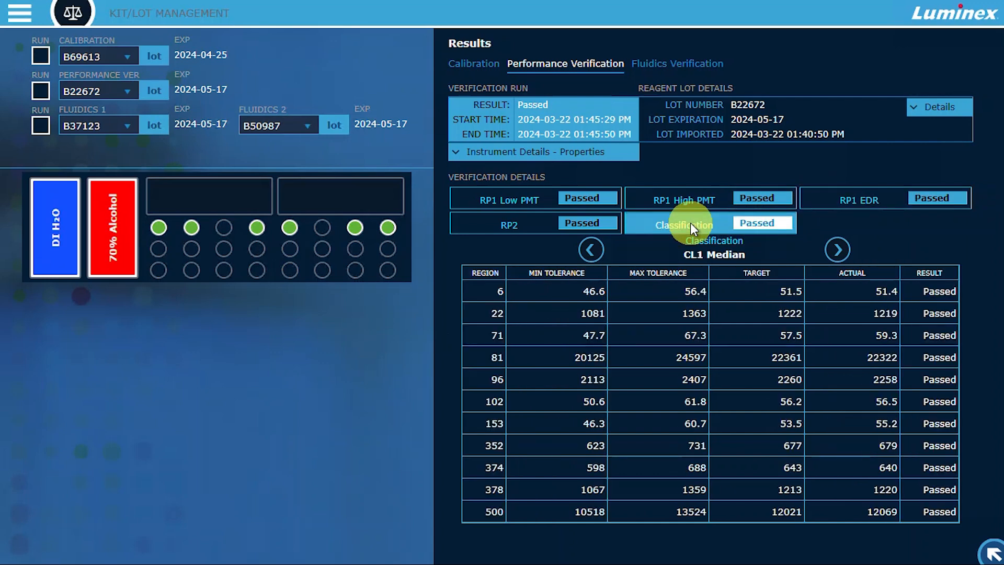
pyautogui.click(950, 112)
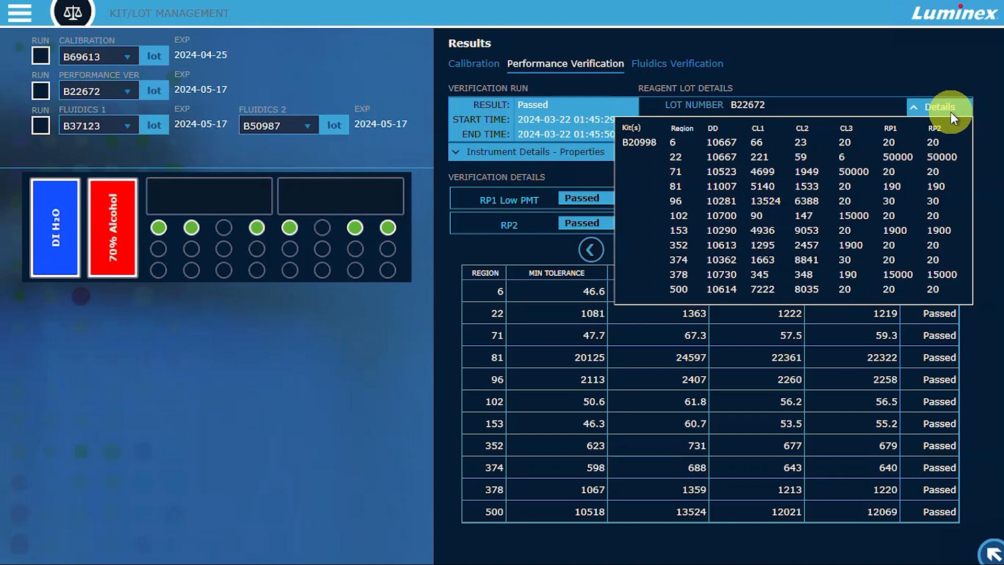
pyautogui.click(951, 111)
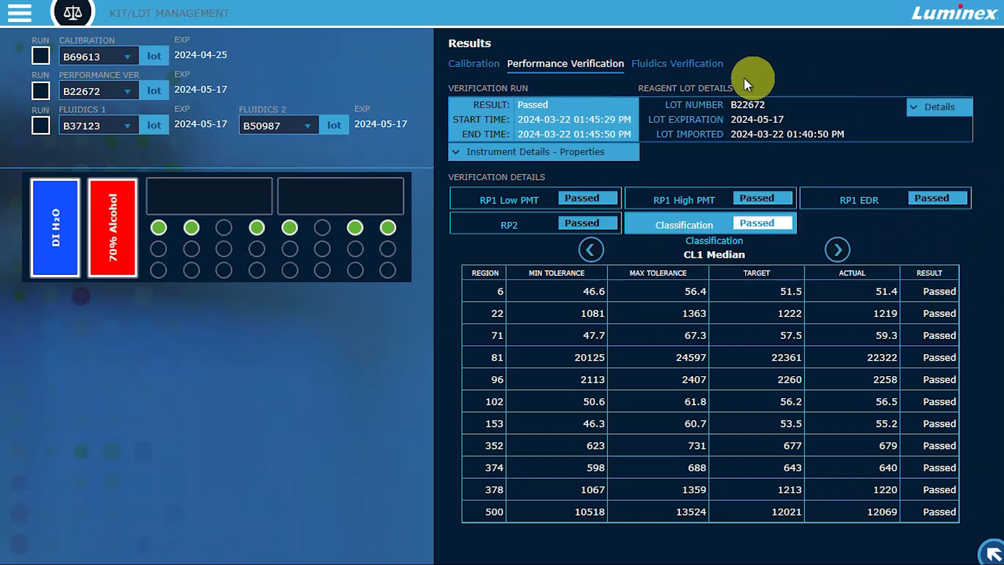
pyautogui.click(692, 67)
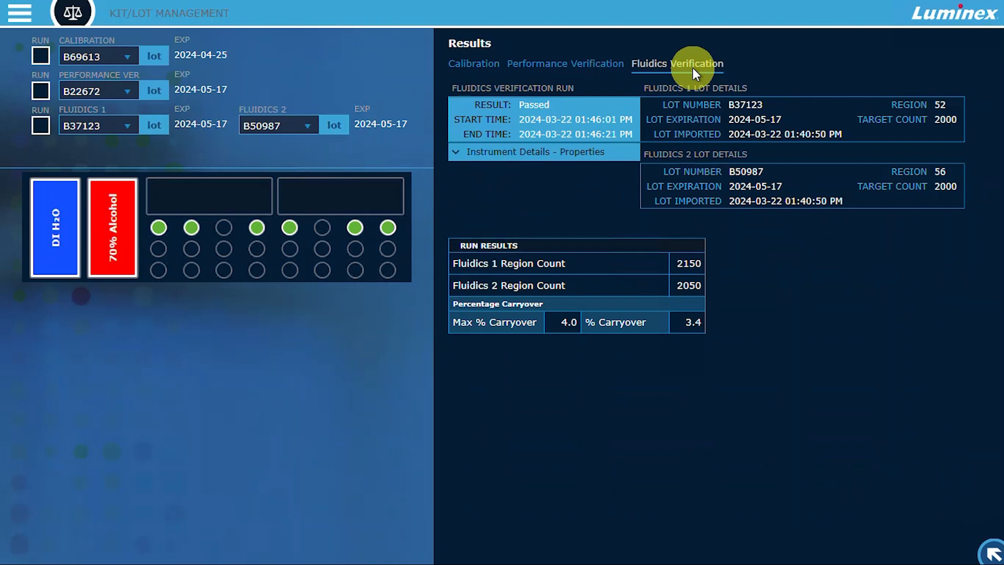
# - Open the maintenance routines and examine the commands and reagents for Daily Shut-down and Weekly Maintenance
pyautogui.click(20, 14)
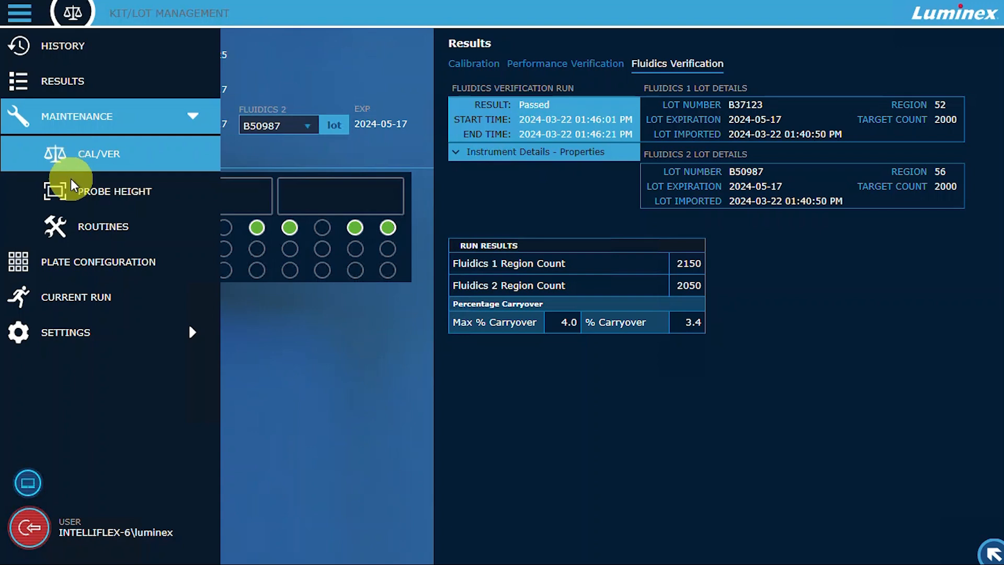
pyautogui.click(69, 225)
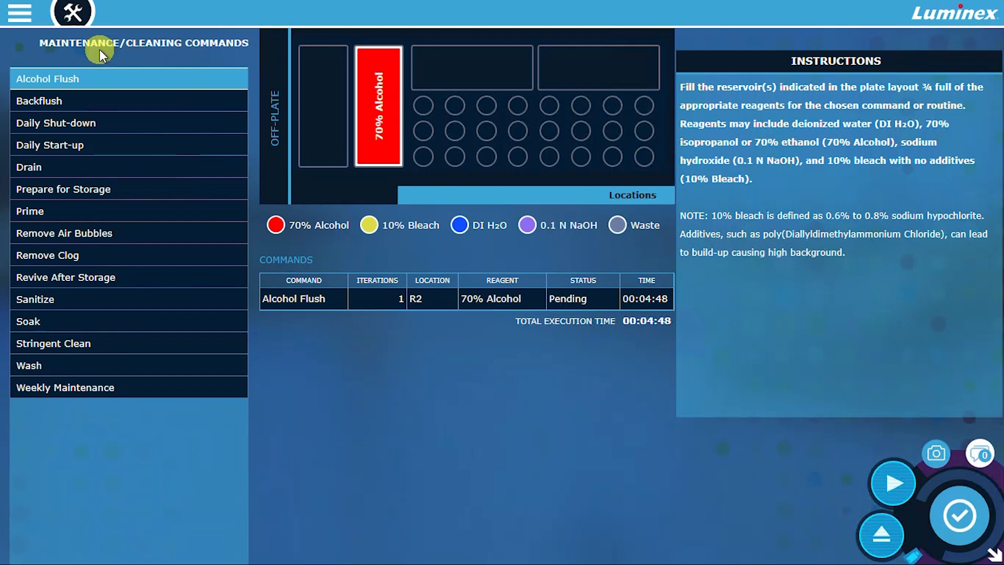
pyautogui.click(108, 122)
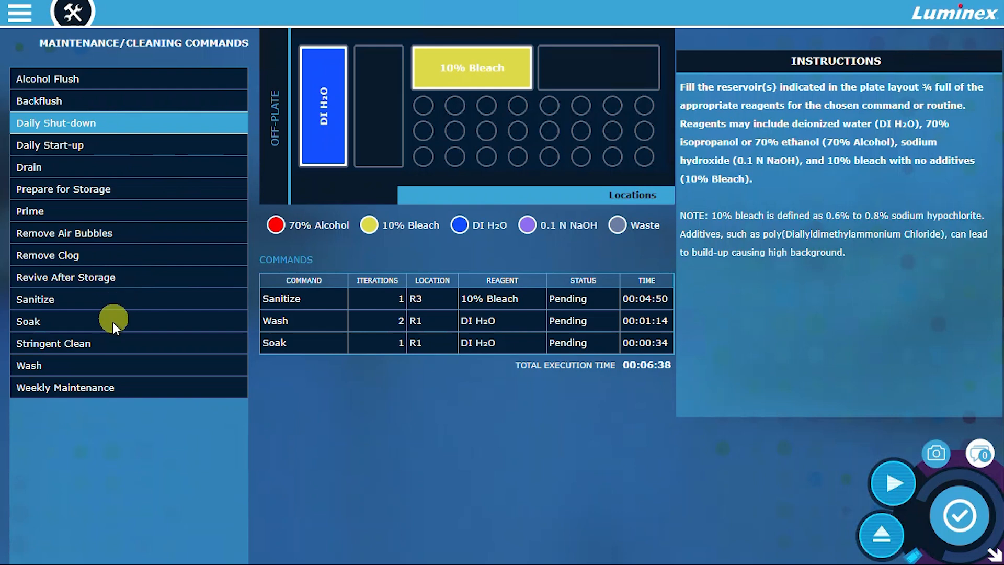
pyautogui.click(101, 387)
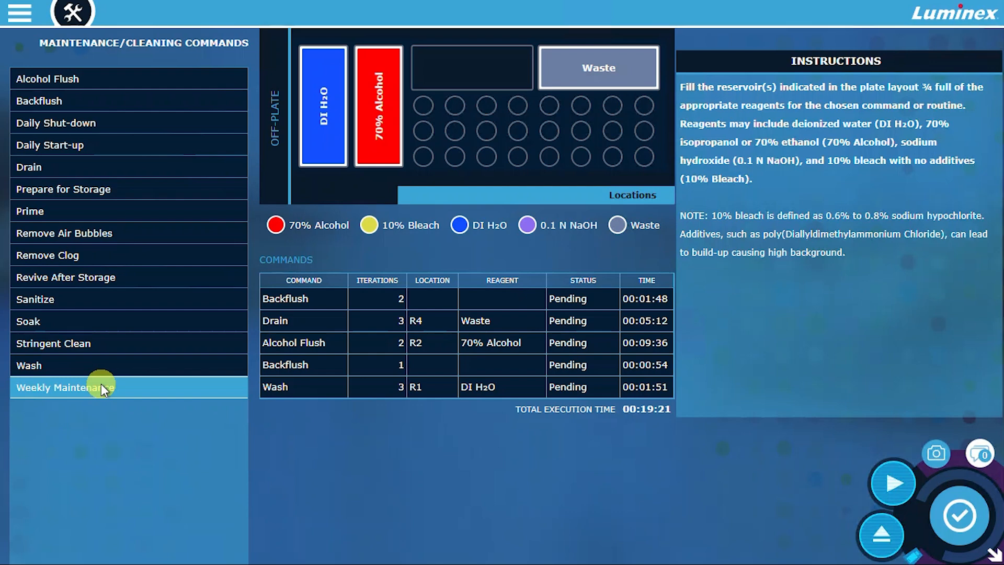
# - Run the Daily Shut-down maintenance routine and dismiss its completion message
pyautogui.click(115, 124)
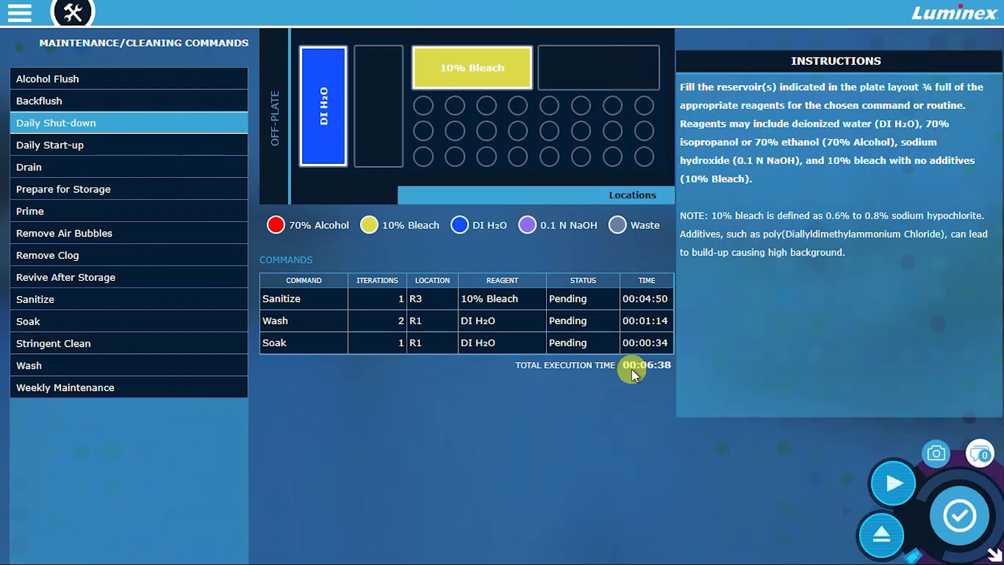
pyautogui.click(889, 479)
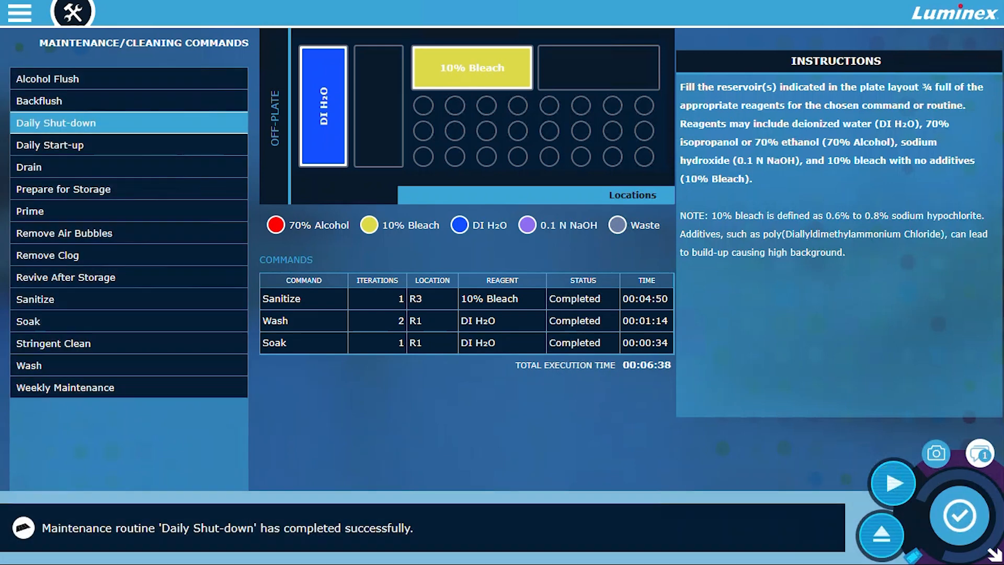
pyautogui.click(779, 65)
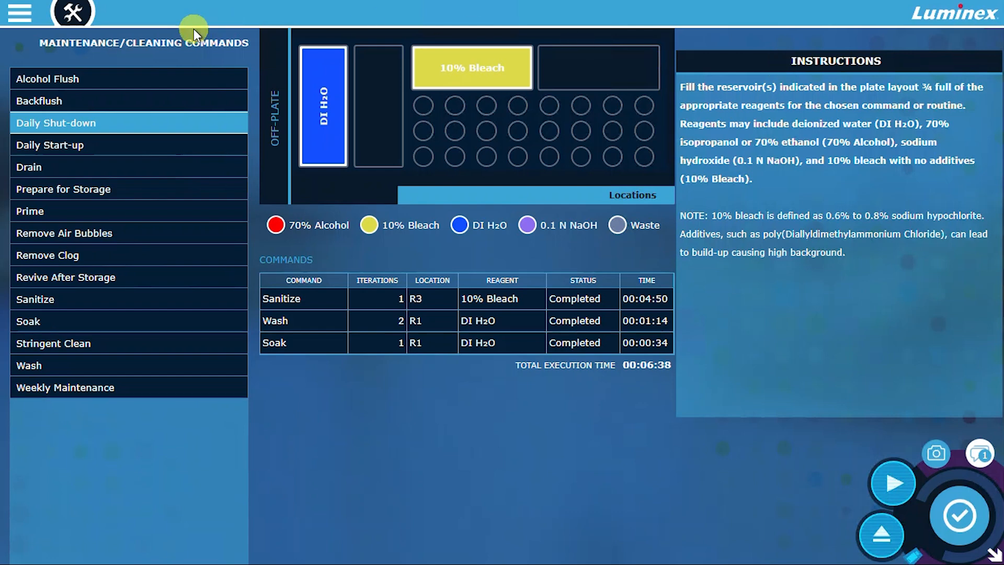
# - Open the plate configuration and look through its panel and acquisition settings
pyautogui.click(21, 15)
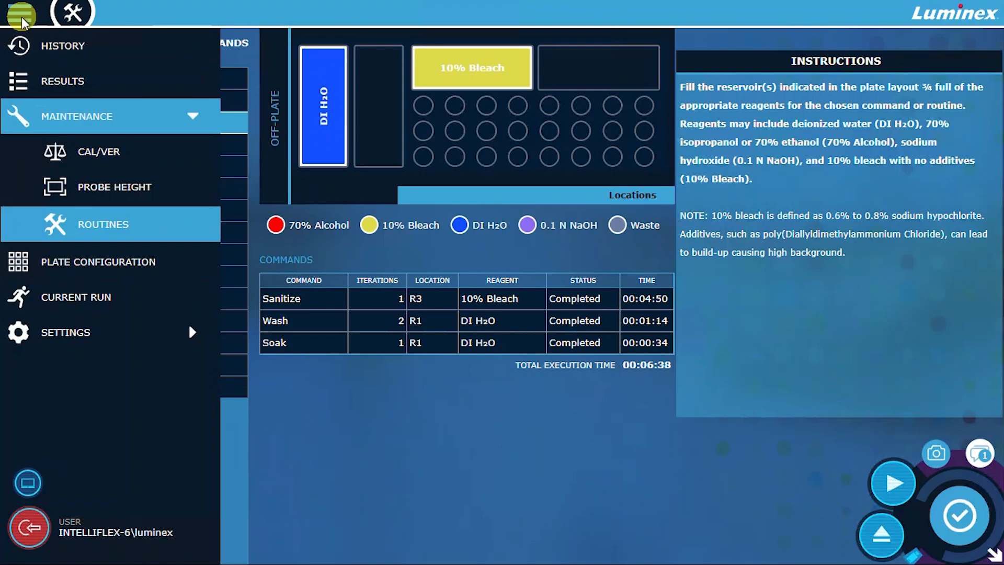
pyautogui.click(62, 263)
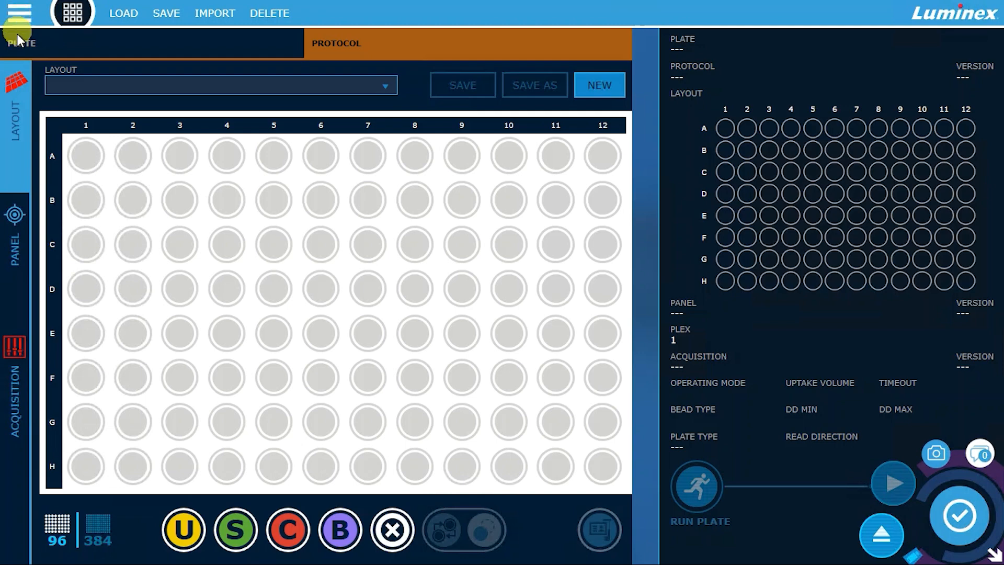
pyautogui.click(20, 246)
pyautogui.click(21, 369)
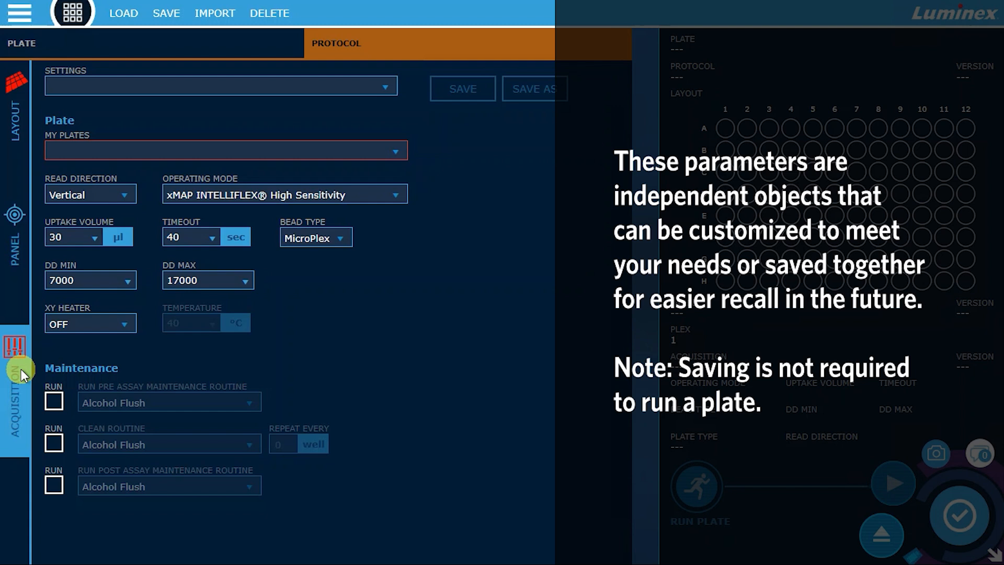
# - Check the saved plate layouts and start a new layout in the 96-well format
pyautogui.click(16, 99)
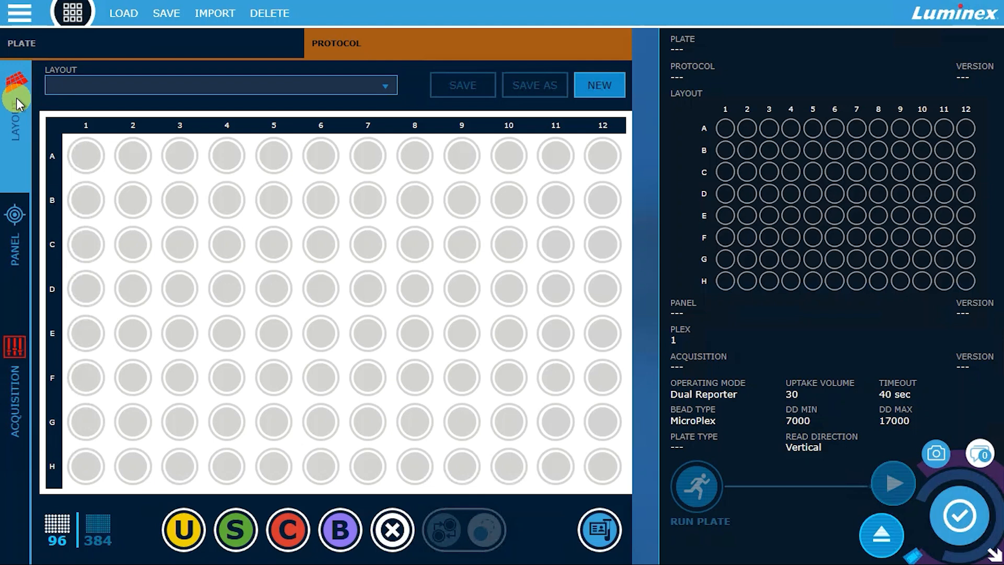
pyautogui.click(140, 82)
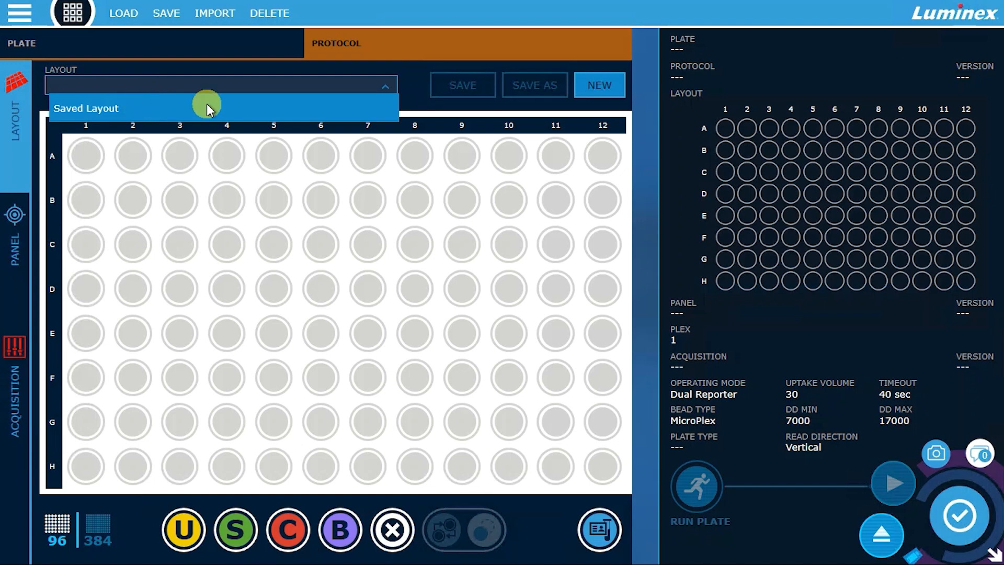
pyautogui.click(588, 85)
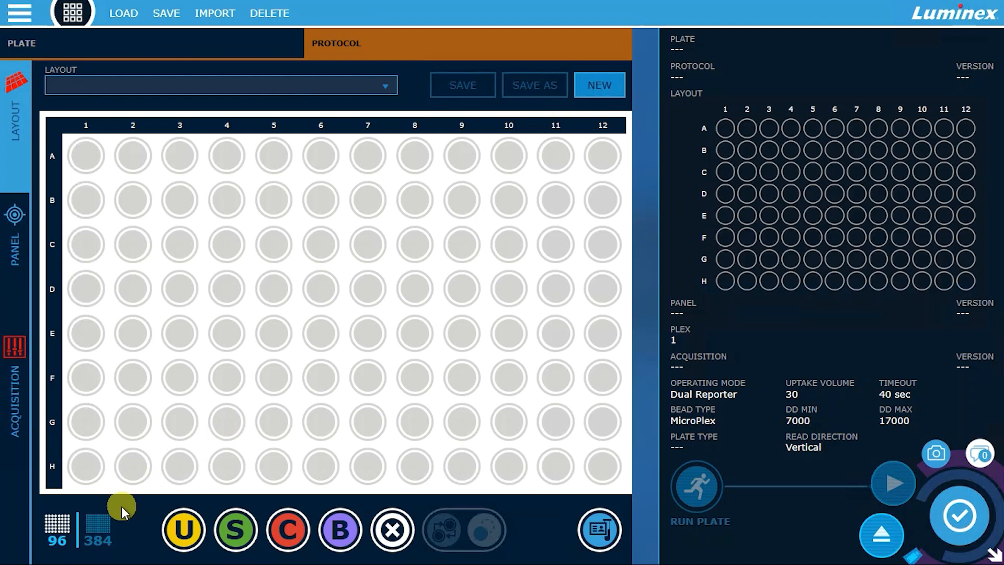
pyautogui.click(100, 523)
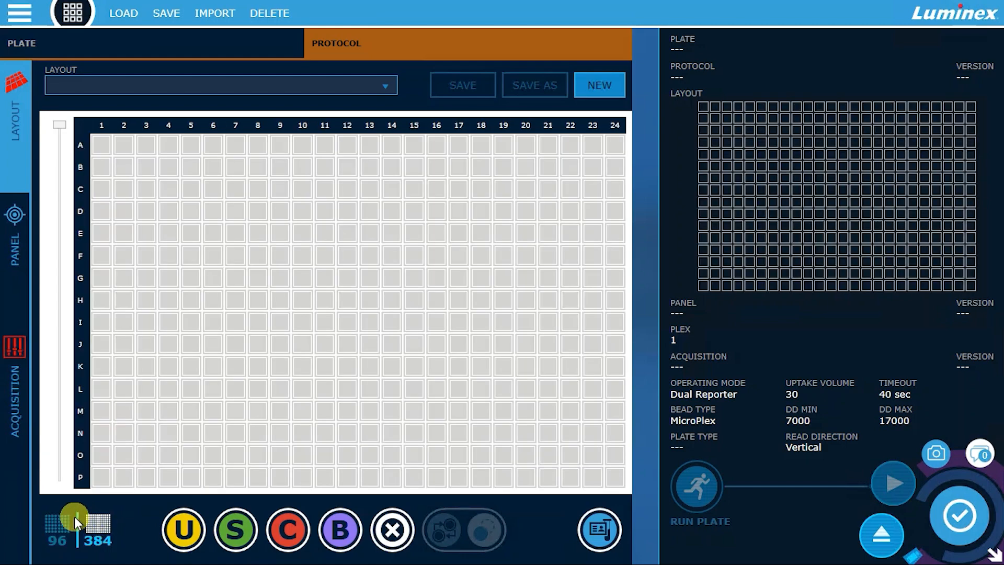
pyautogui.click(58, 523)
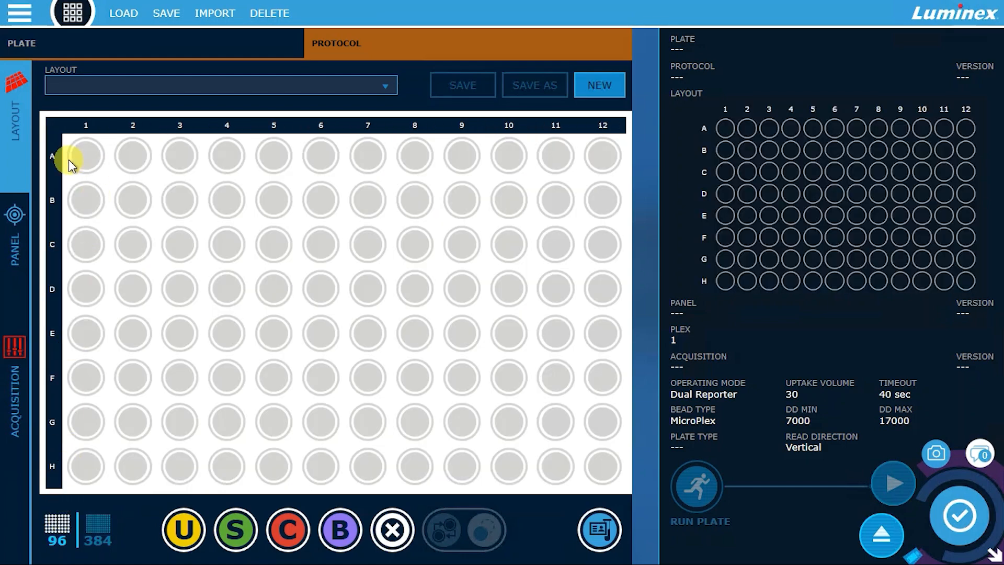
# - Assign the wells in plate columns 2 to 12 as Unknown and those in column 1 as Standard
pyautogui.click(58, 124)
pyautogui.click(82, 125)
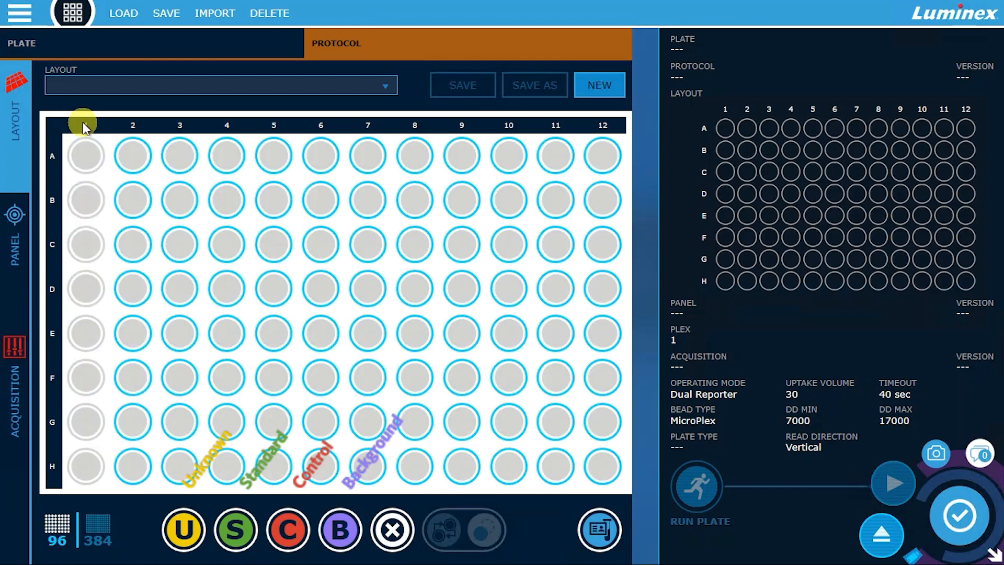
pyautogui.click(177, 538)
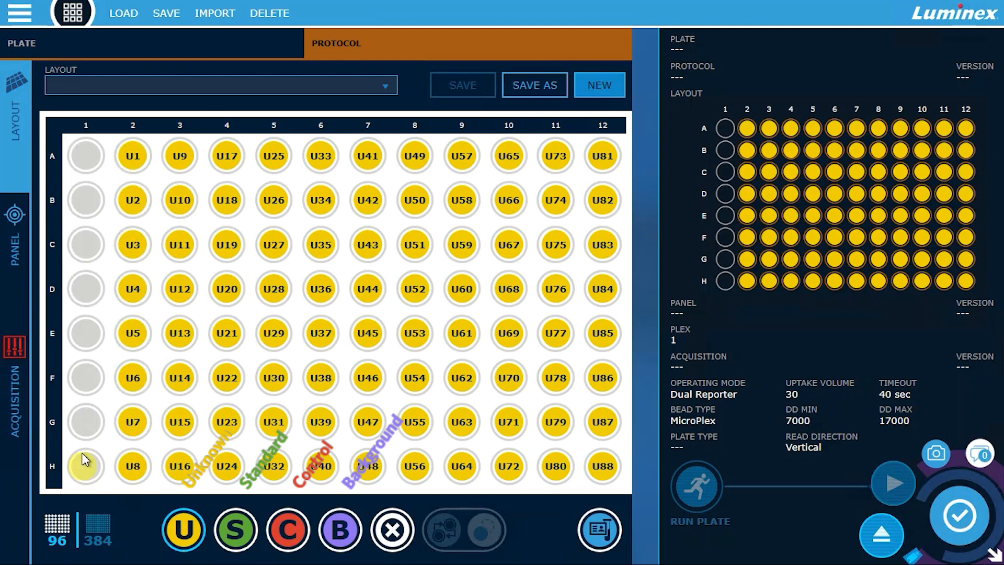
pyautogui.click(82, 121)
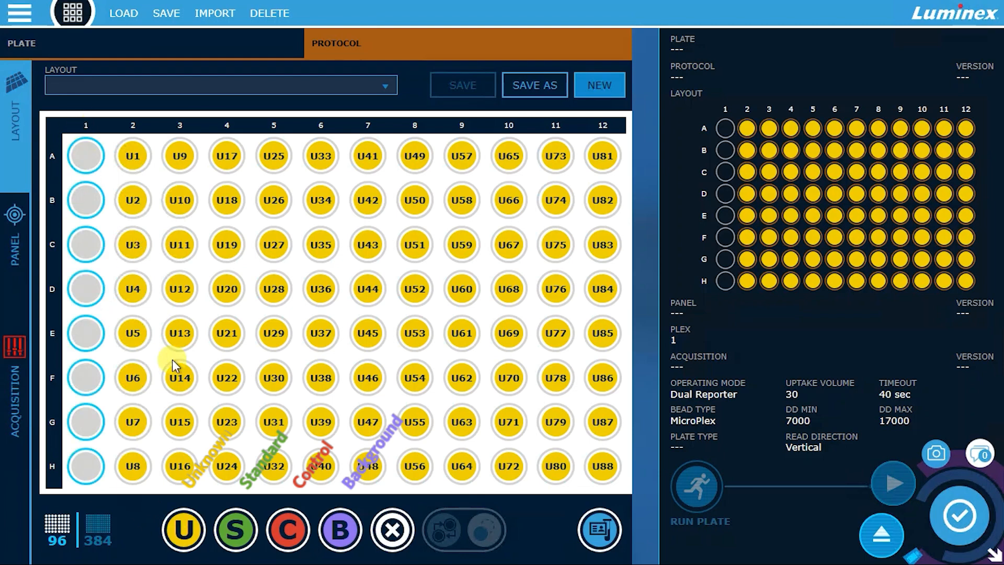
pyautogui.click(235, 526)
# - Clear the Standard assignment from well H1 and set that well as Background
pyautogui.click(86, 462)
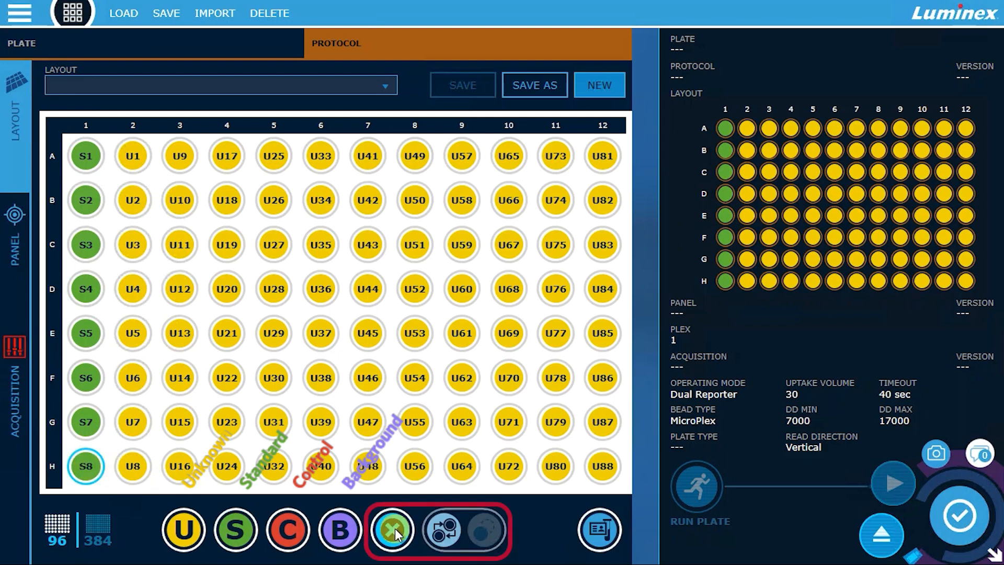
pyautogui.click(393, 529)
pyautogui.click(86, 465)
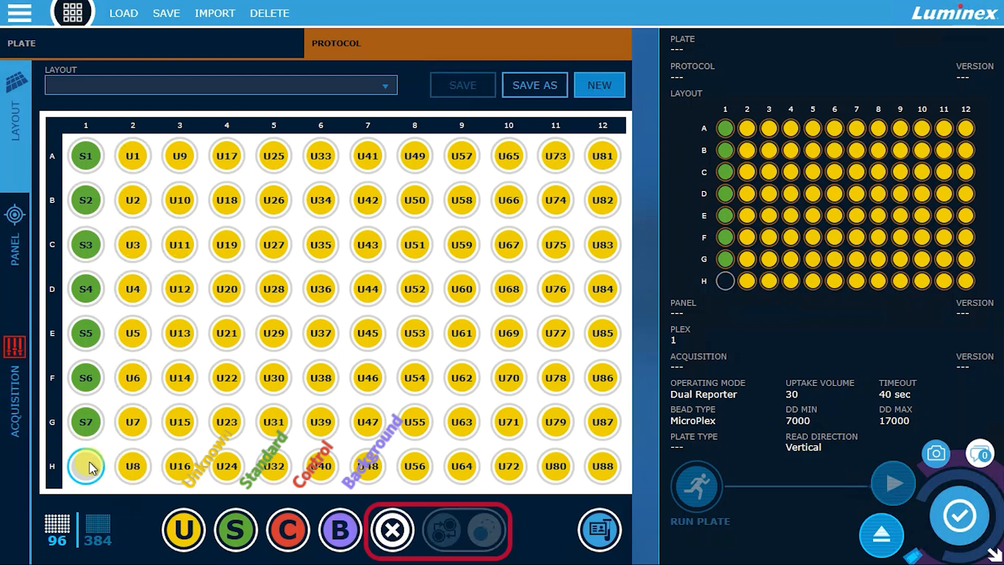
pyautogui.click(335, 529)
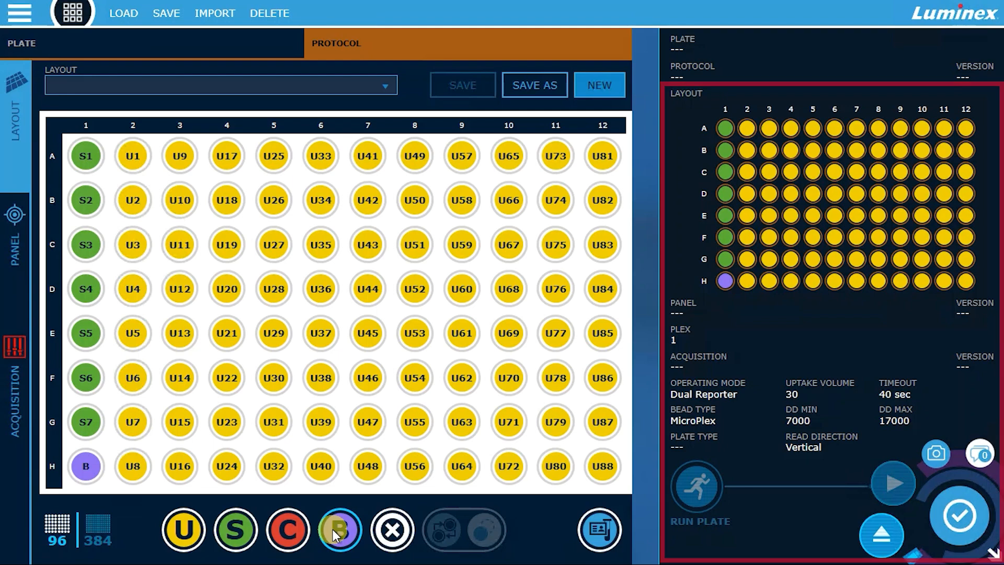
# - Open the sample ID list at well A2's description, save the plate layout as "Layout", and close the list
pyautogui.click(588, 529)
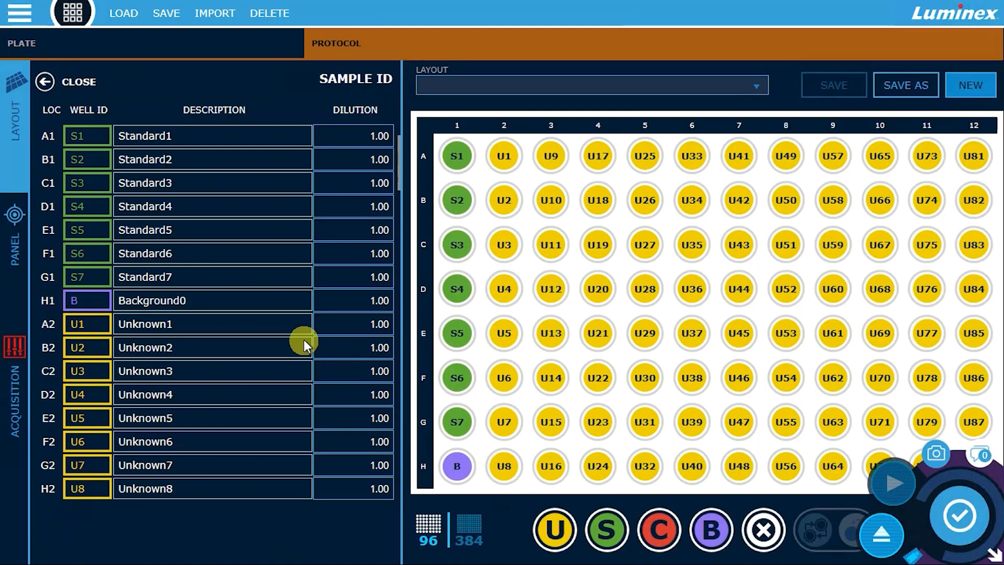
pyautogui.click(294, 324)
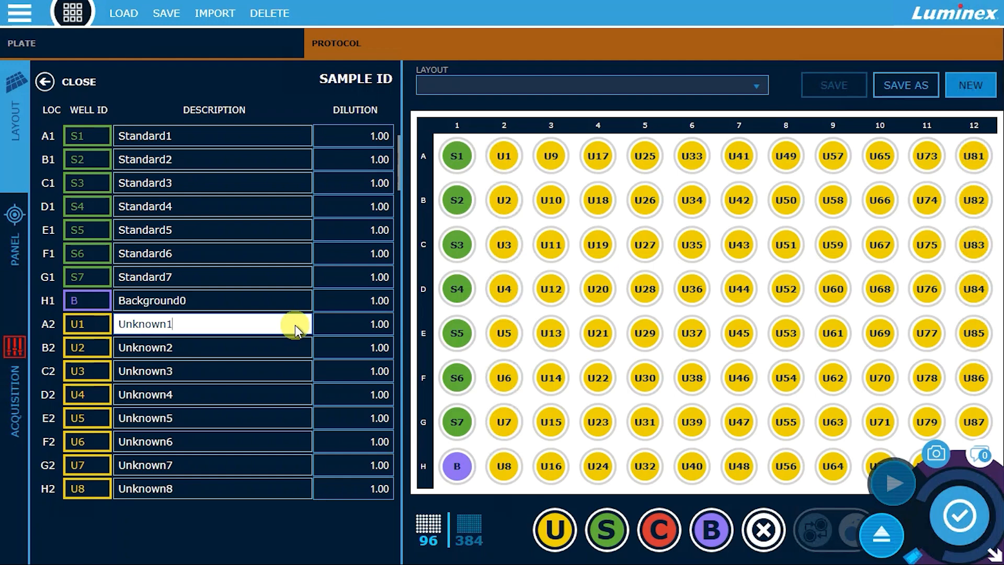
pyautogui.click(911, 80)
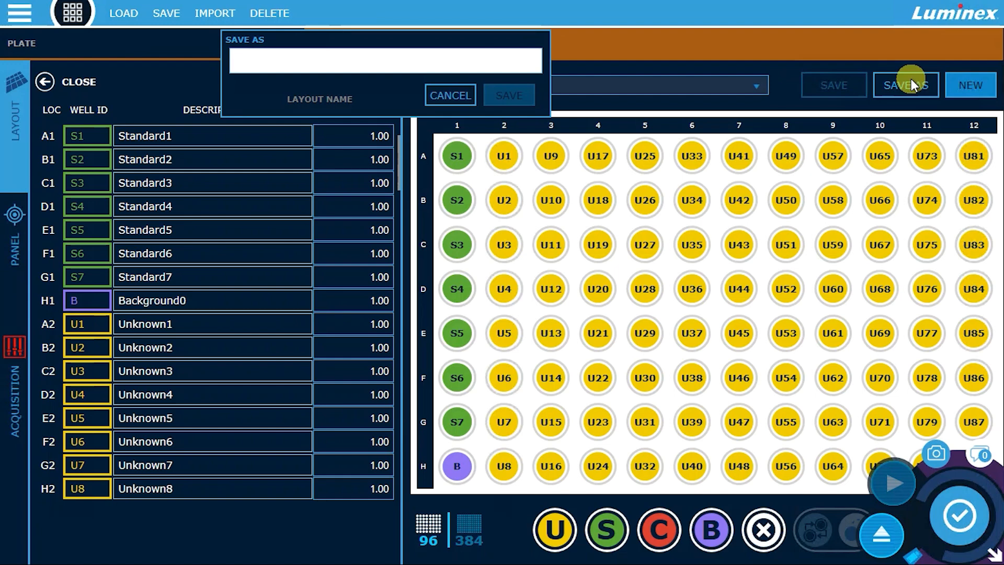
pyautogui.write('Layout')
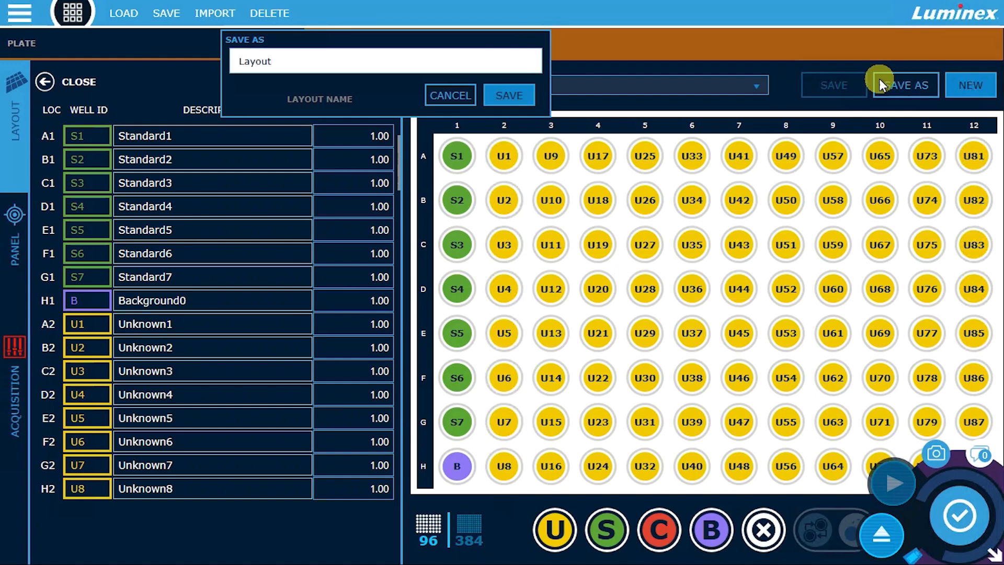
pyautogui.click(530, 91)
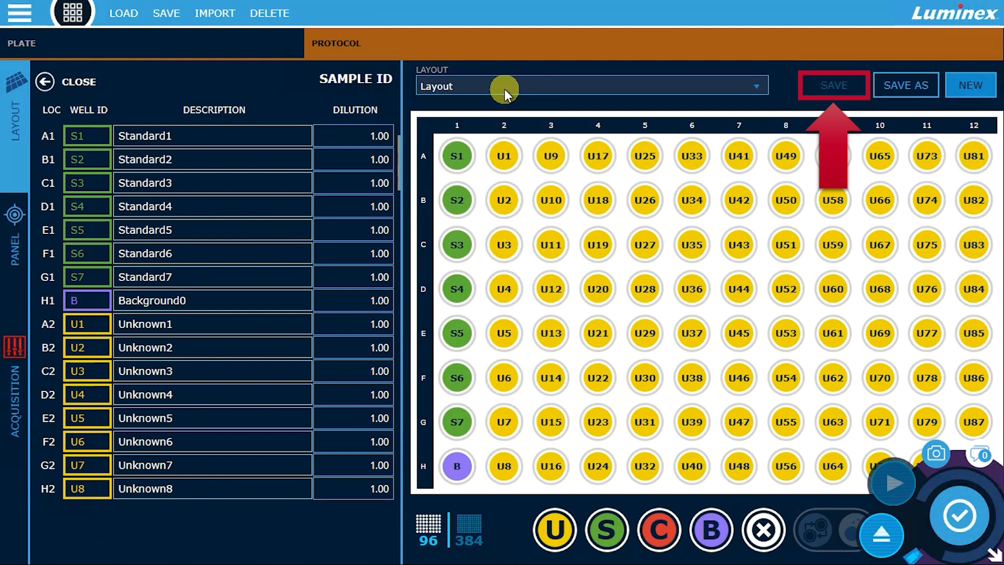
pyautogui.click(89, 81)
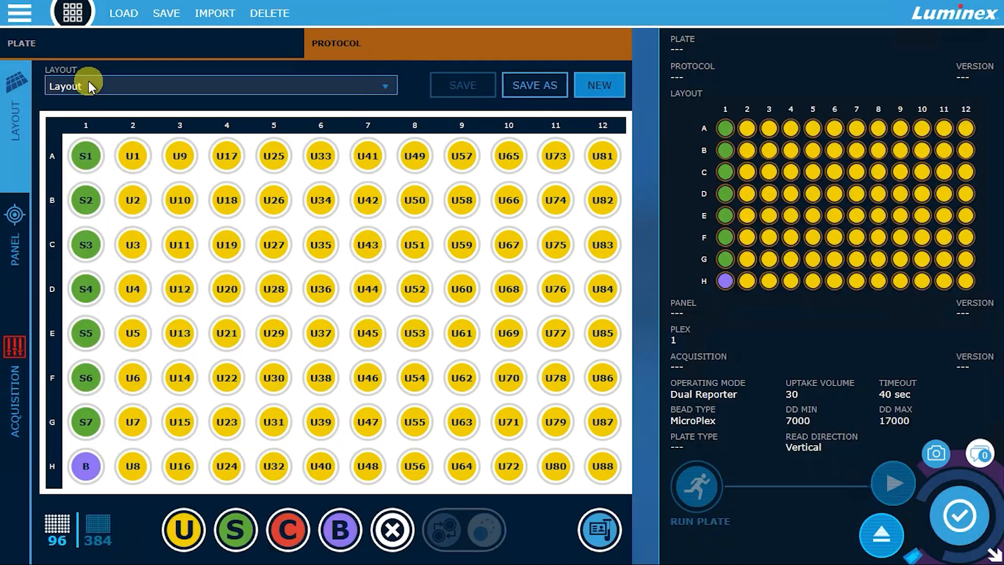
# - Load the saved panel "MagPlex: 50 MAGPIX-compatible regions" into the protocol's panel settings
pyautogui.click(20, 233)
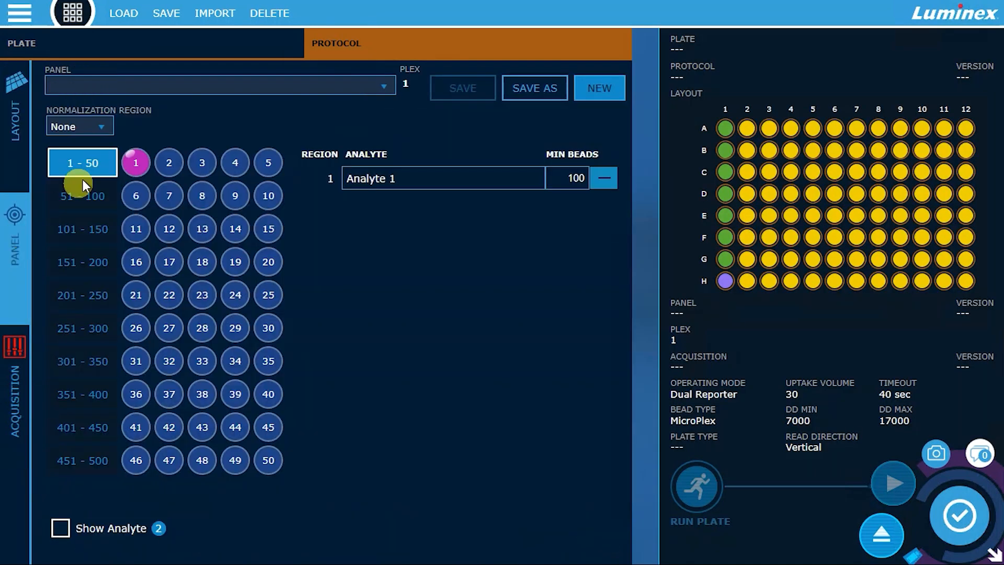
pyautogui.click(155, 89)
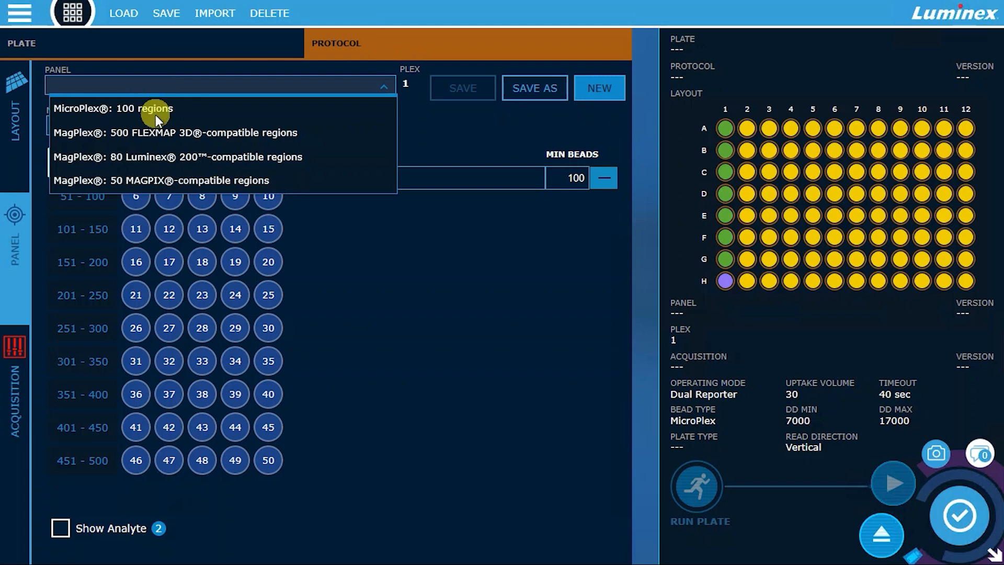
pyautogui.click(152, 180)
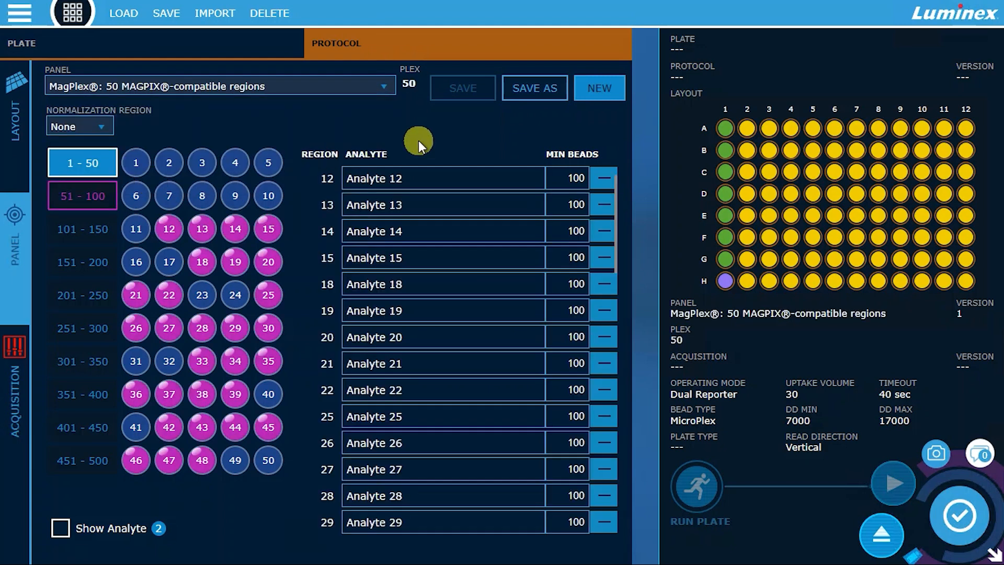
# - Start a new panel and add bead regions 2 and 3 to it
pyautogui.click(607, 89)
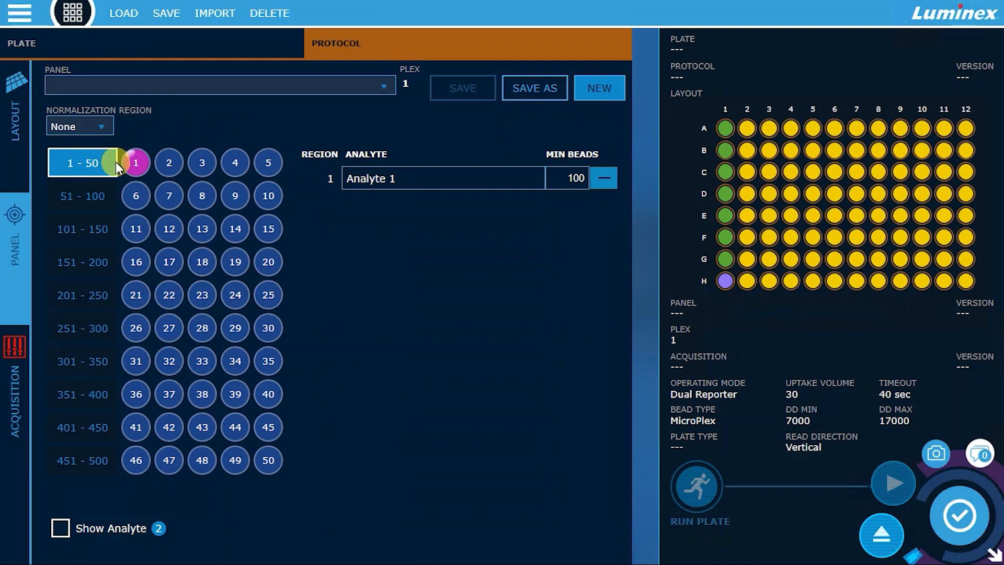
pyautogui.click(167, 163)
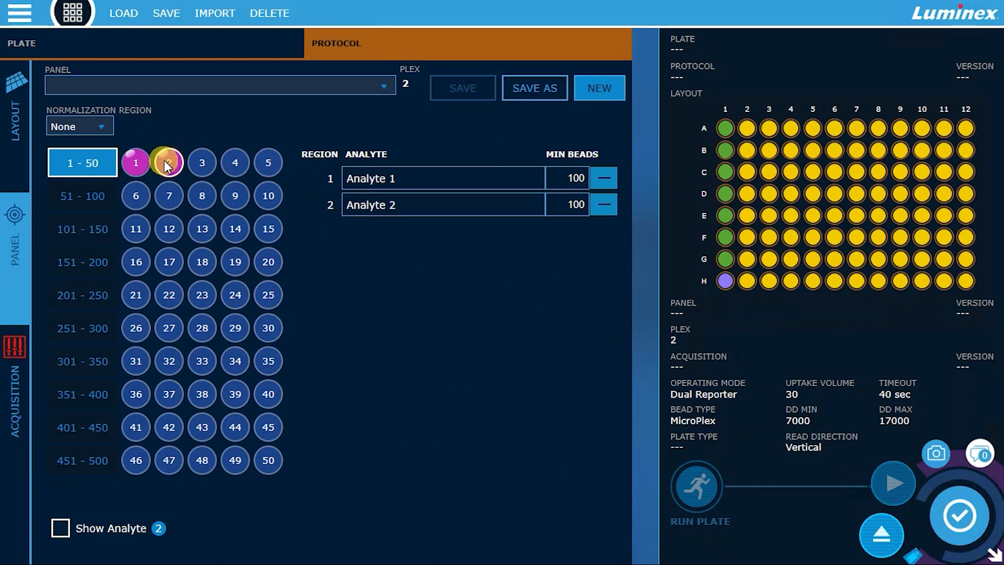
pyautogui.click(196, 163)
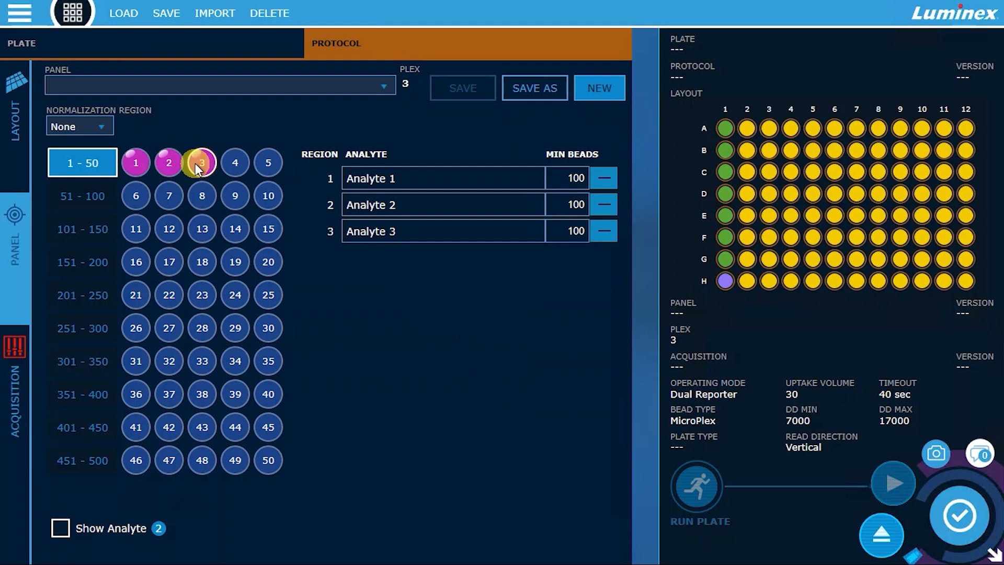
# - Show Analyte 2 for the panel's three regions with 50 minimum beads each, keeping the normalization region at None
pyautogui.click(104, 127)
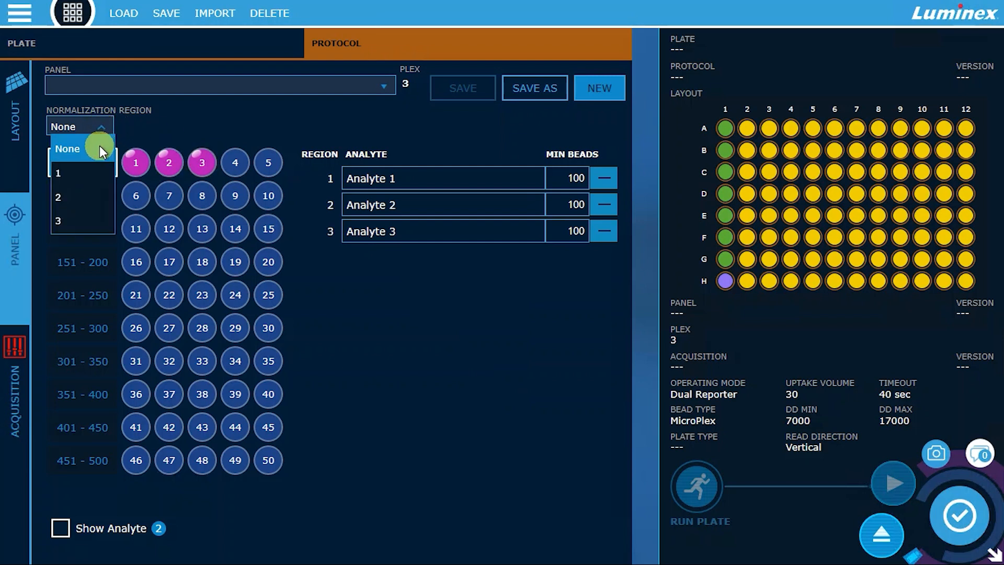
pyautogui.click(99, 146)
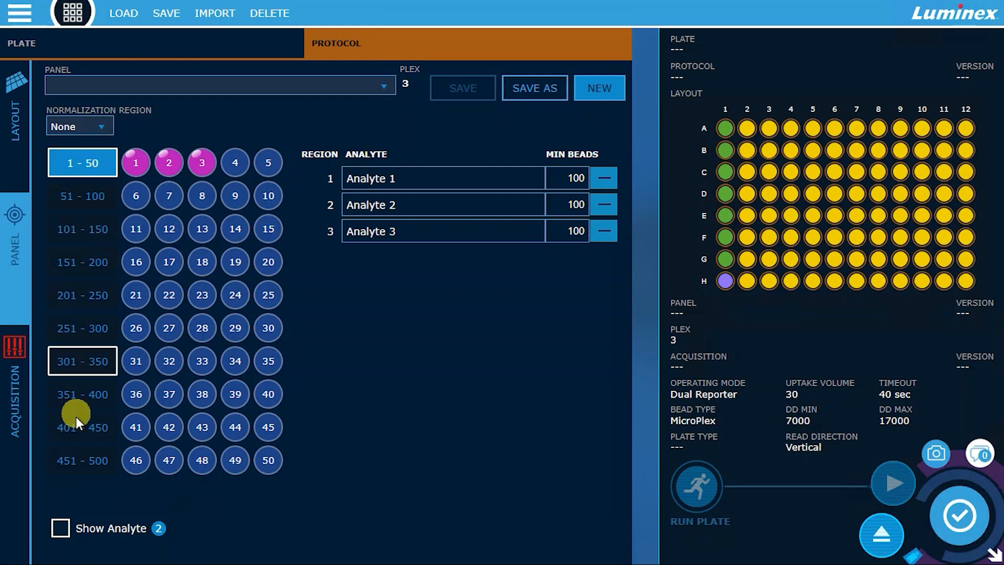
pyautogui.click(55, 526)
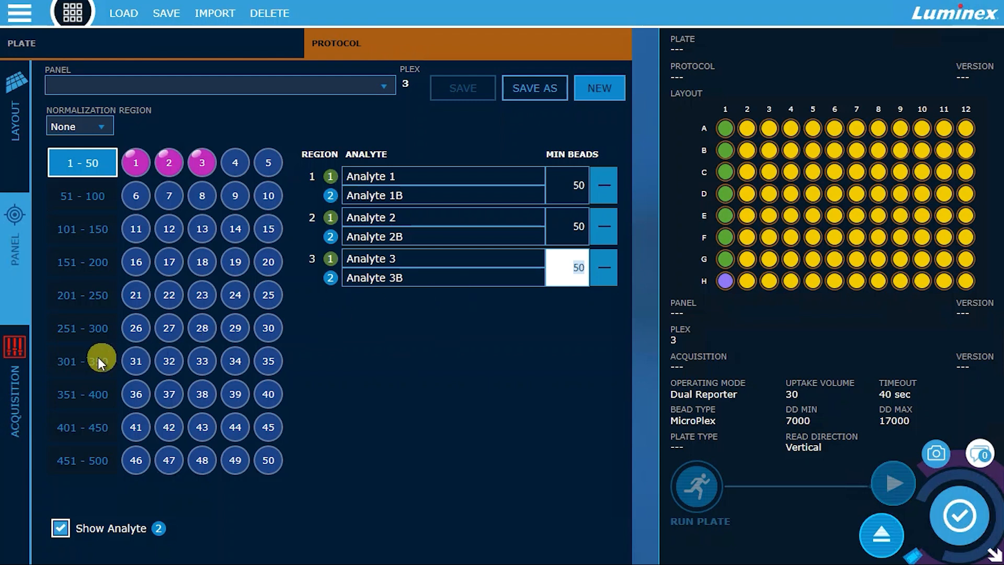
# - Configure the acquisition settings with the 96 Well Plate, the xMAP INTELLIFLEX Dual Reporter operating mode and the MagPlex bead type
pyautogui.click(17, 369)
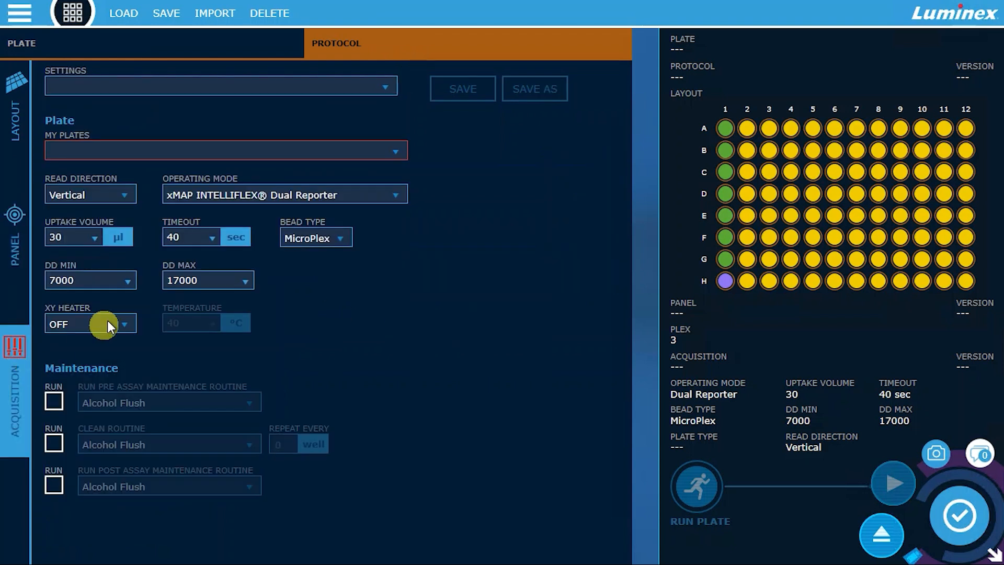
pyautogui.click(234, 192)
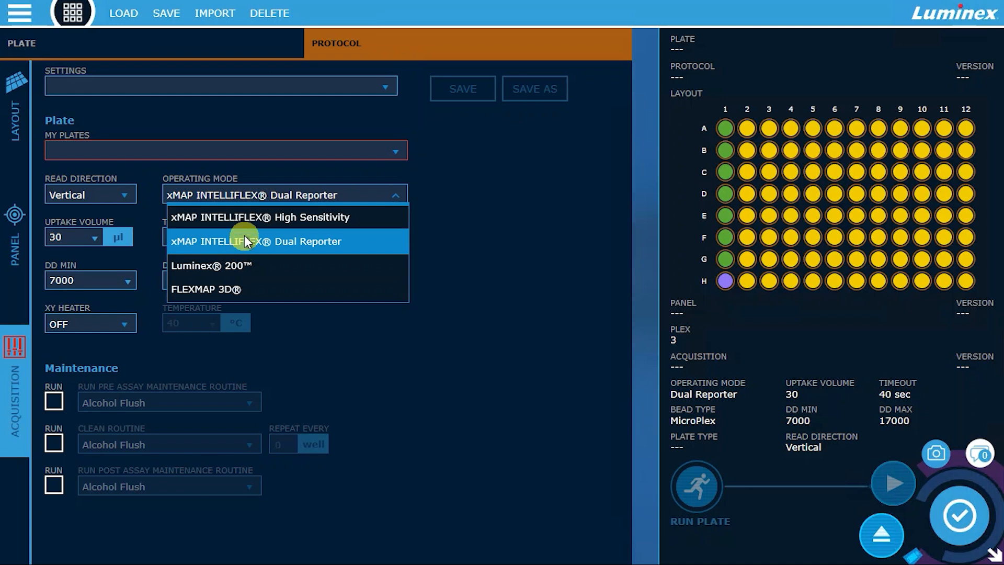
pyautogui.click(256, 152)
pyautogui.click(255, 152)
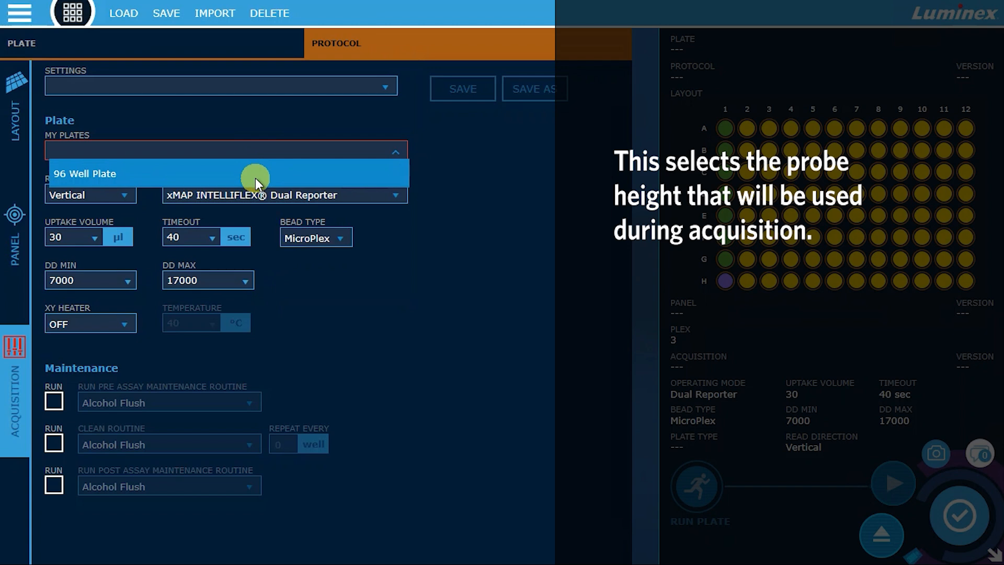
pyautogui.click(255, 176)
pyautogui.click(311, 234)
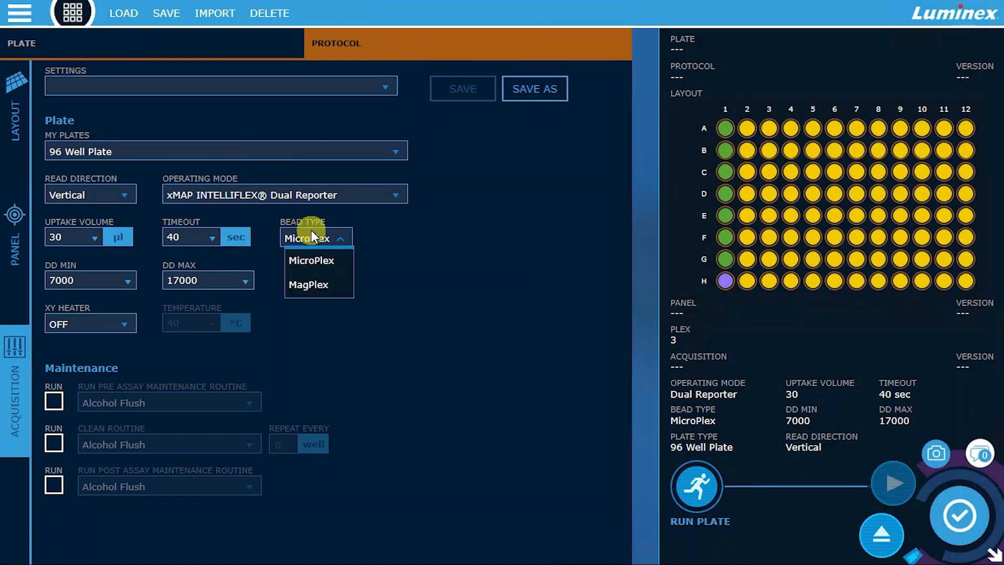
pyautogui.click(325, 284)
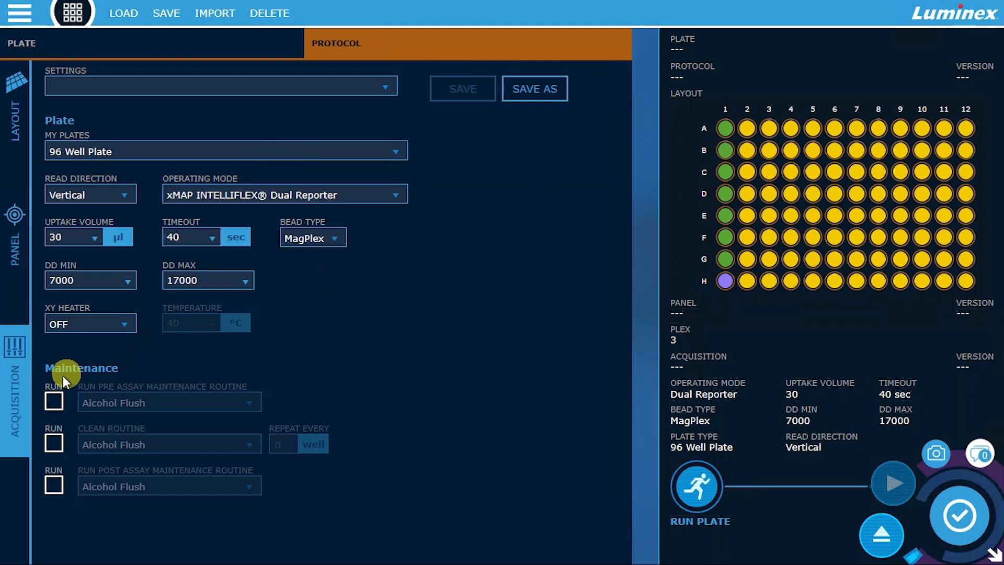
# - Enable the pre-assay maintenance routine in the acquisition settings and set it to Wash
pyautogui.click(54, 401)
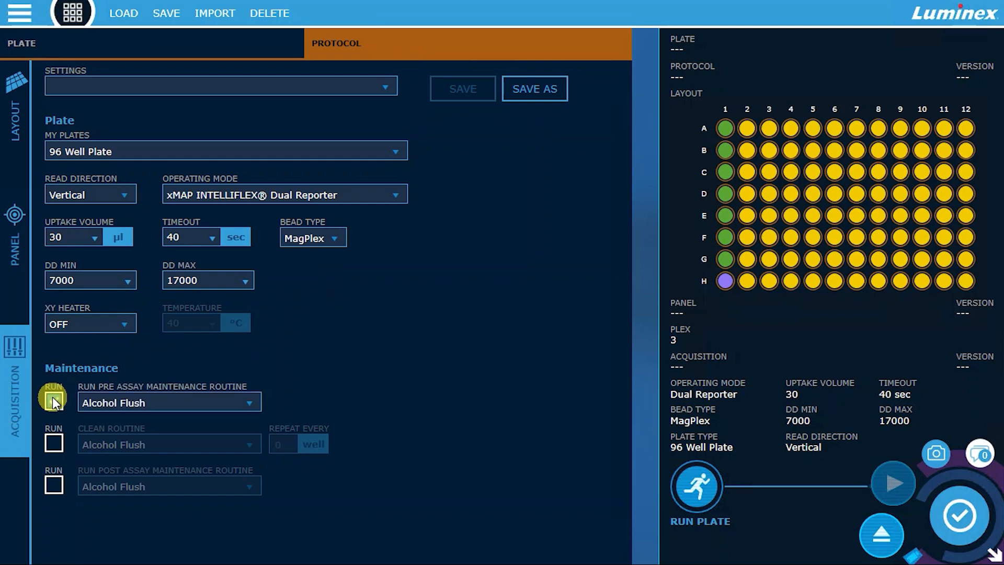
pyautogui.click(137, 400)
pyautogui.scroll(-1, 152, 508)
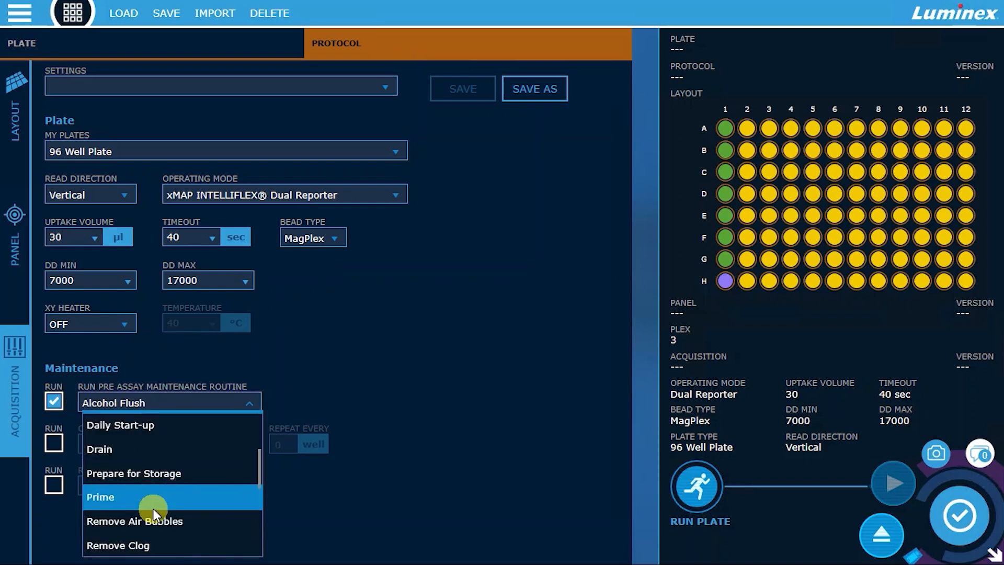
pyautogui.scroll(-3, 152, 508)
pyautogui.click(153, 508)
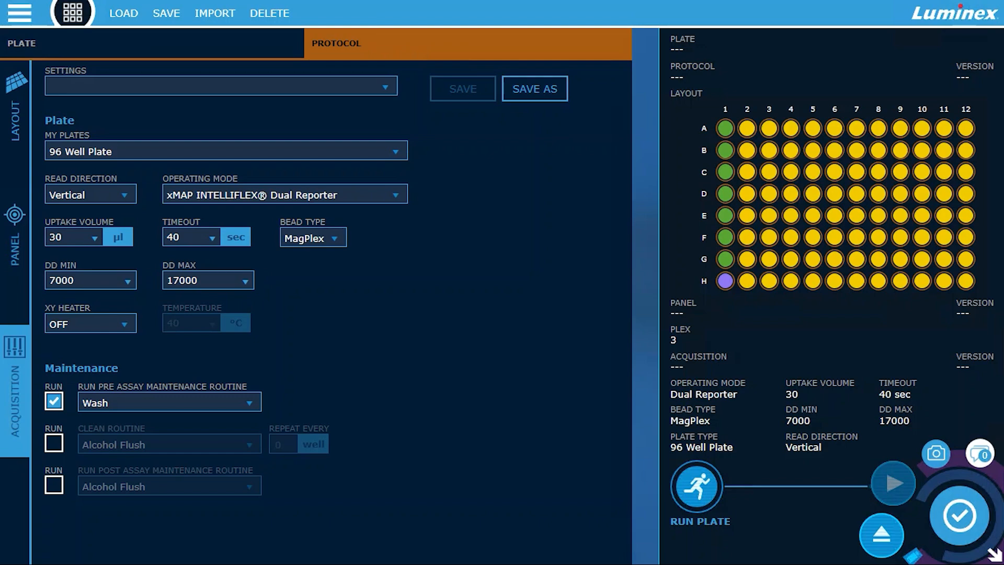
# - Return to the plate layout and load the pending plate "Demo Plate"
pyautogui.click(15, 120)
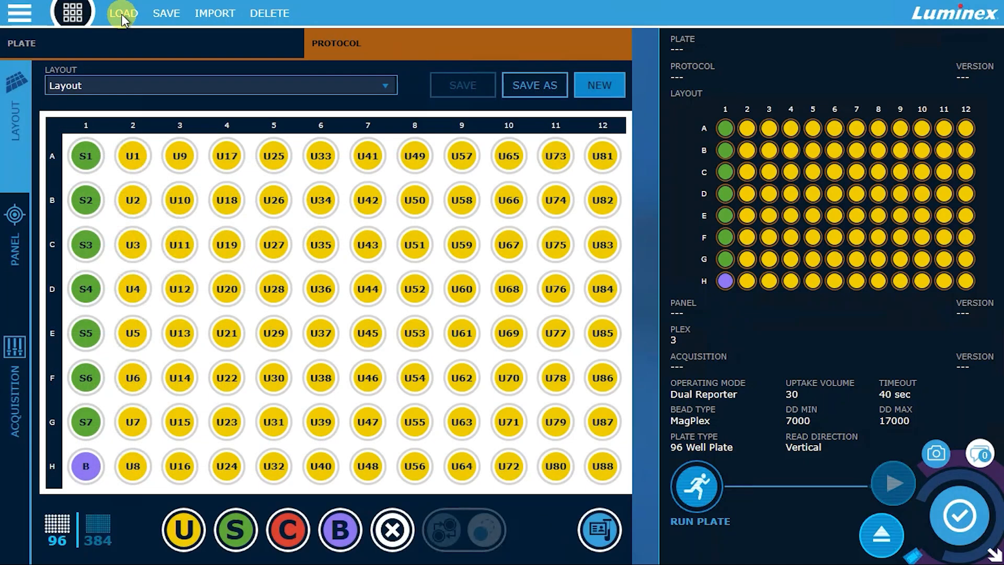
pyautogui.click(122, 14)
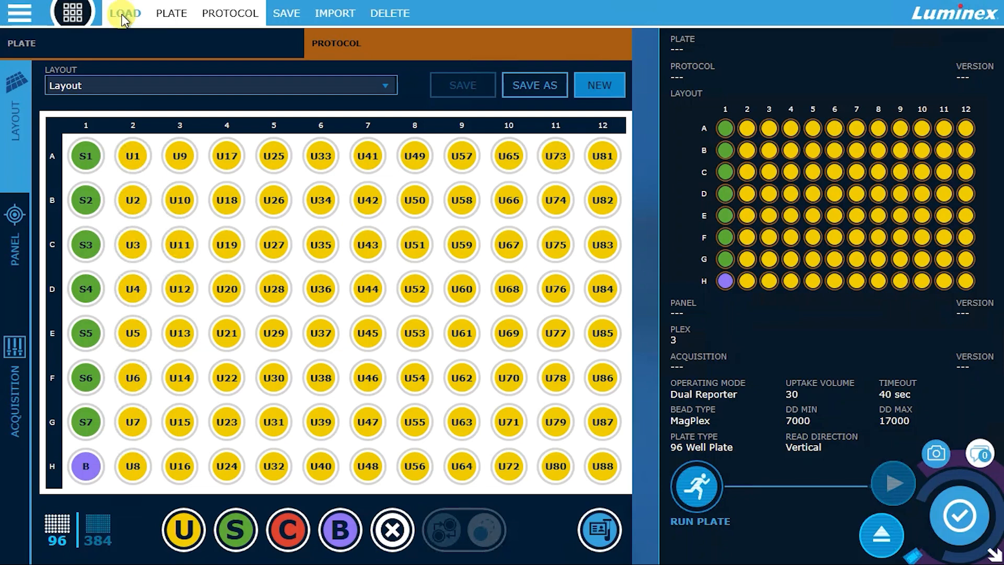
pyautogui.click(162, 13)
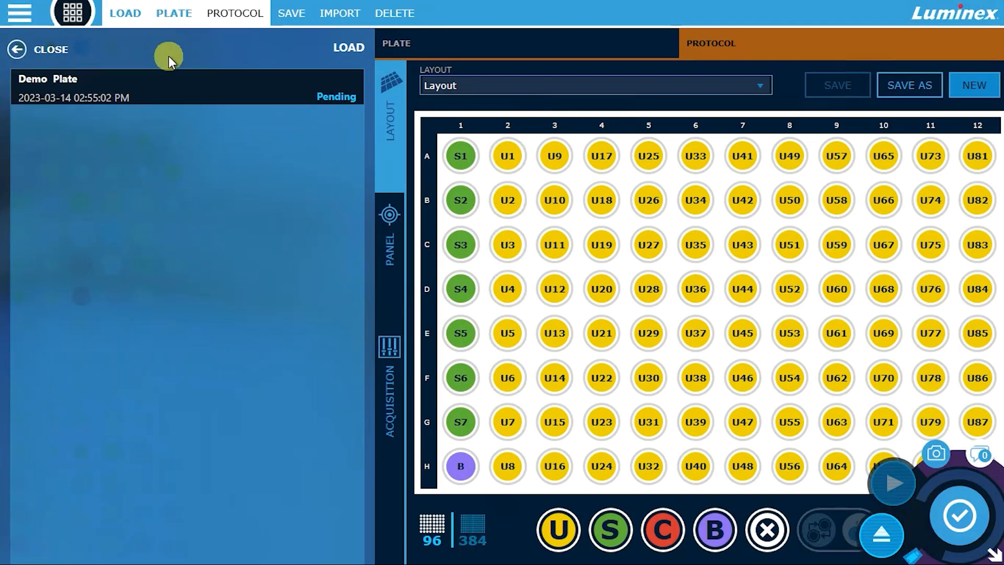
pyautogui.click(162, 97)
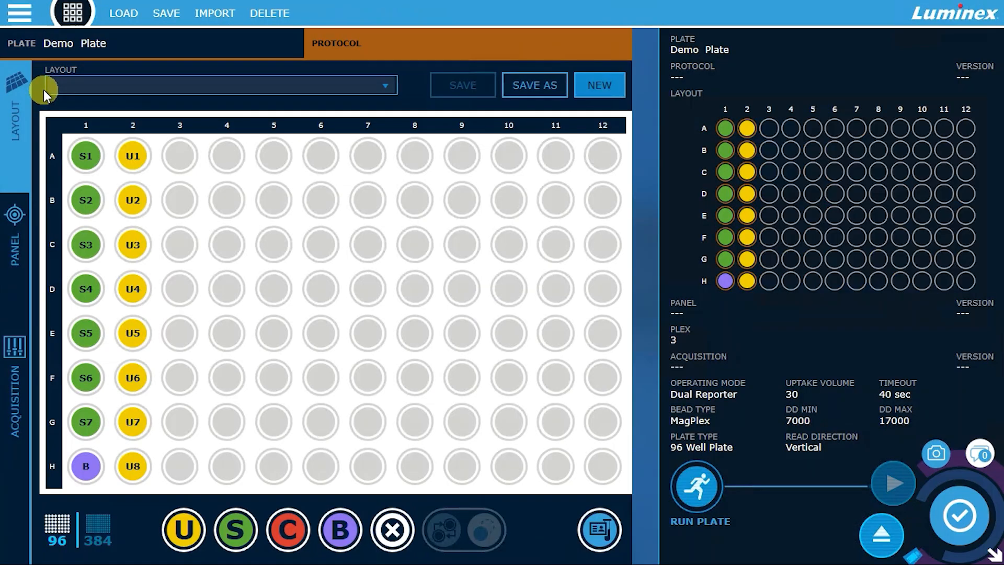
# - Import the file Layout.csv from the Temporary Storage (D:) drive
pyautogui.click(165, 18)
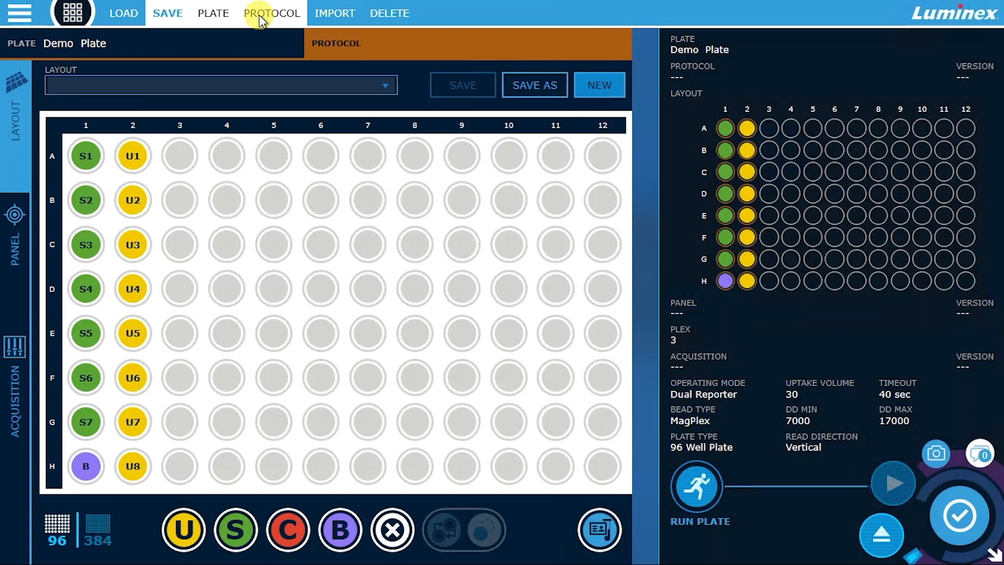
pyautogui.click(326, 12)
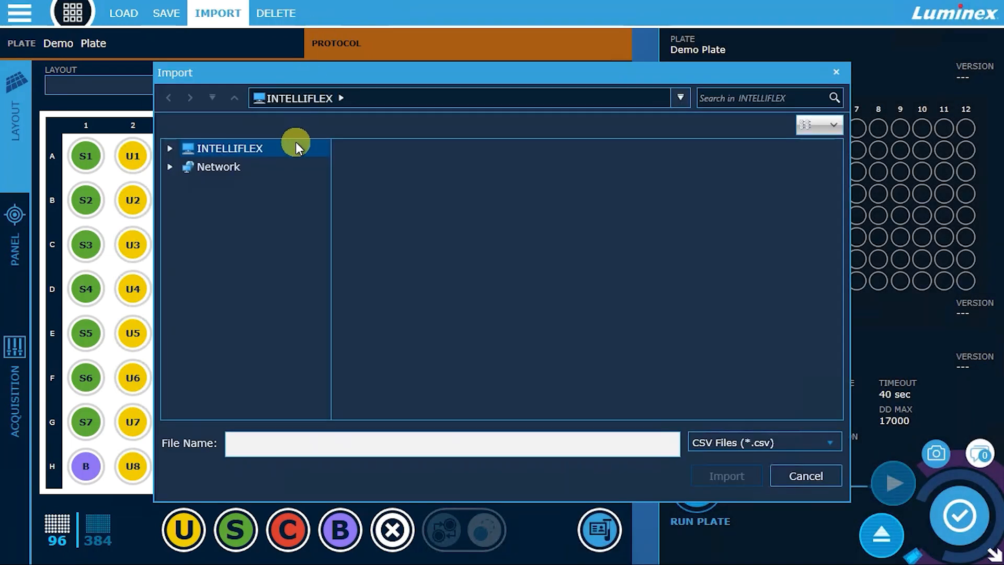
pyautogui.doubleClick(294, 152)
pyautogui.click(294, 165)
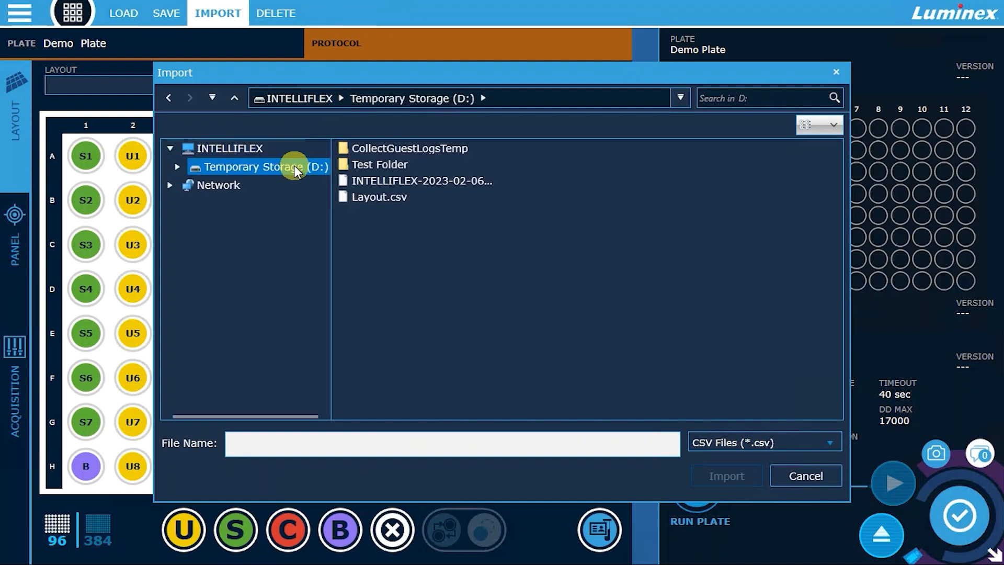
pyautogui.click(378, 200)
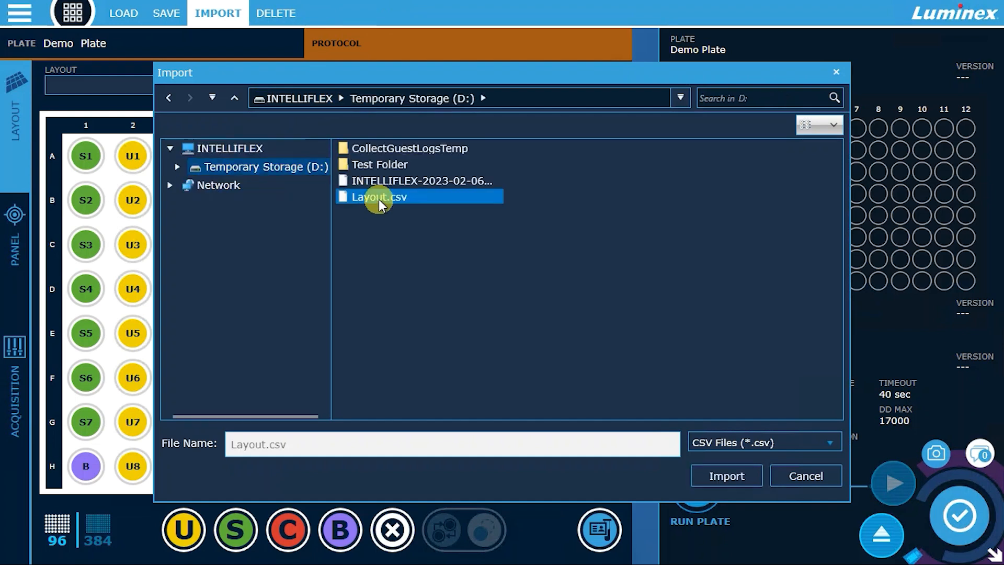
pyautogui.doubleClick(378, 199)
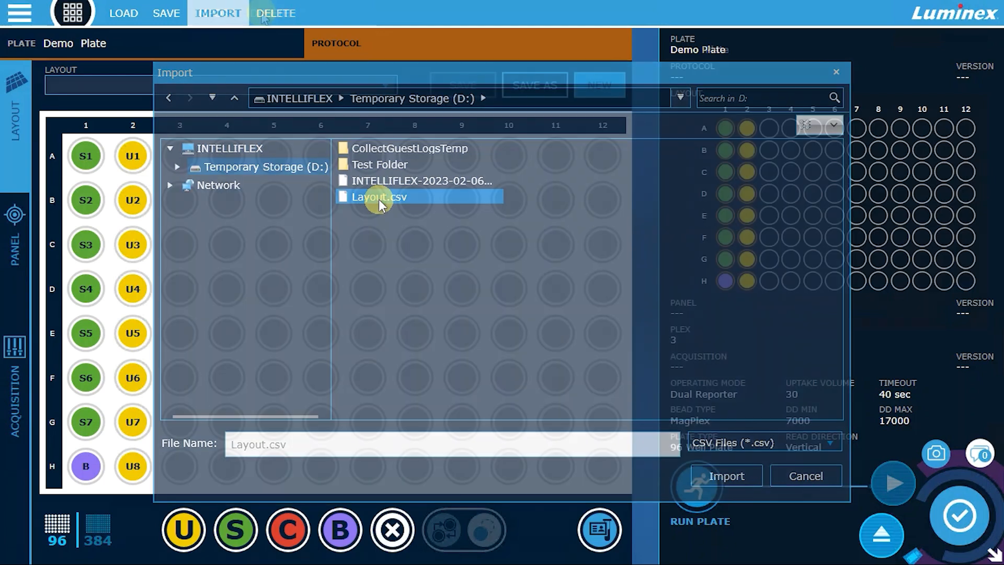
# - Delete the saved plate layout "Layout" and close the list of deletable items
pyautogui.click(261, 12)
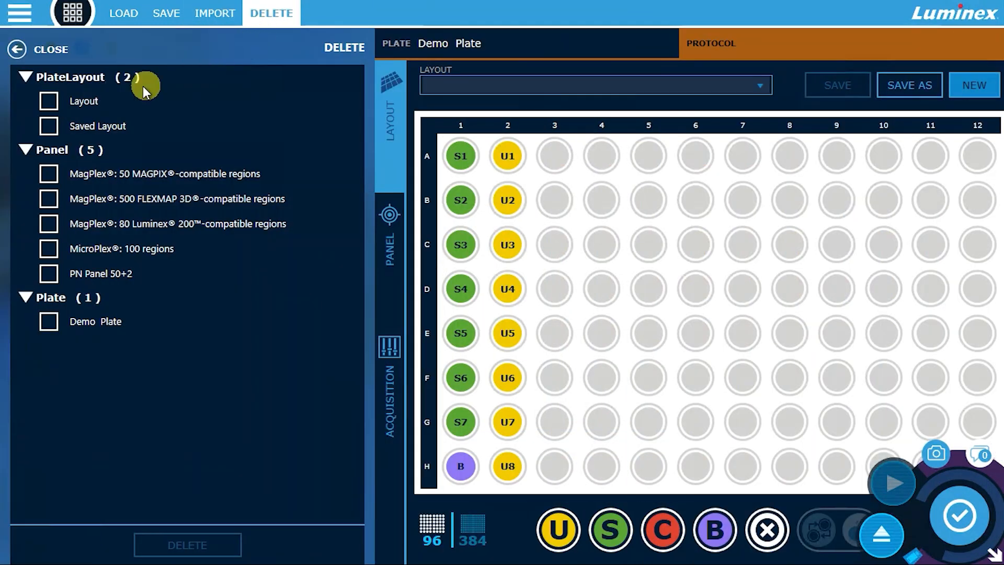
pyautogui.click(49, 100)
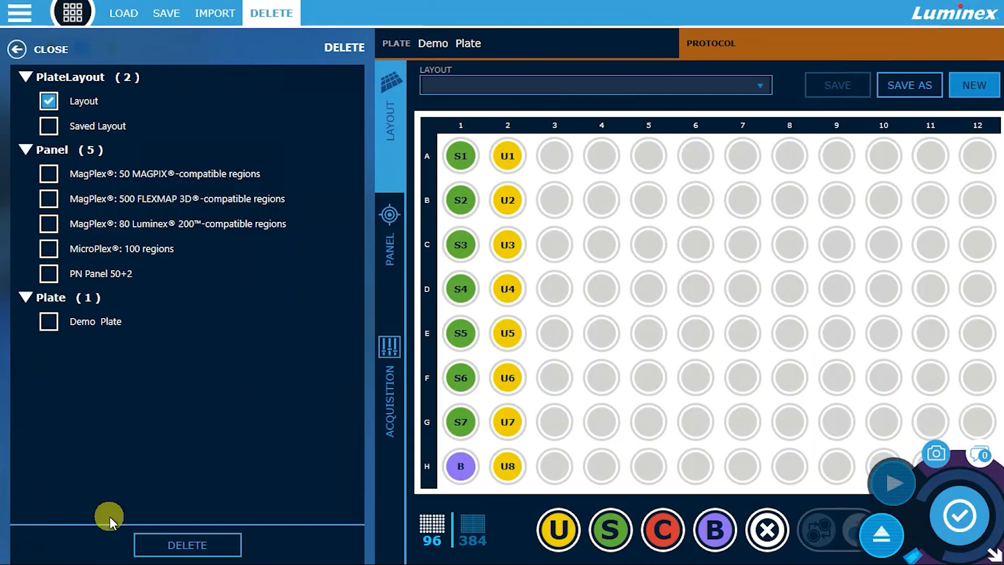
pyautogui.click(146, 545)
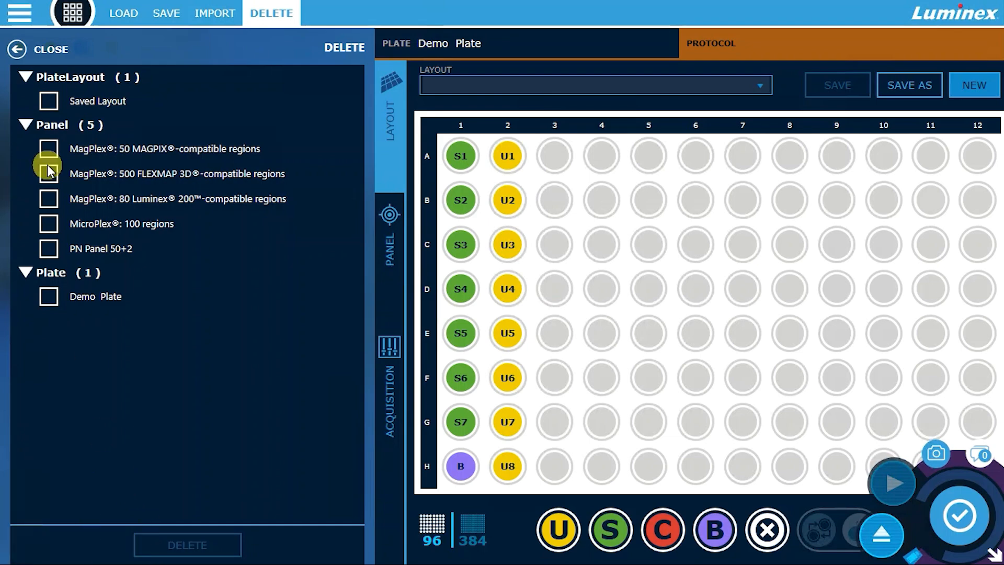
pyautogui.click(16, 49)
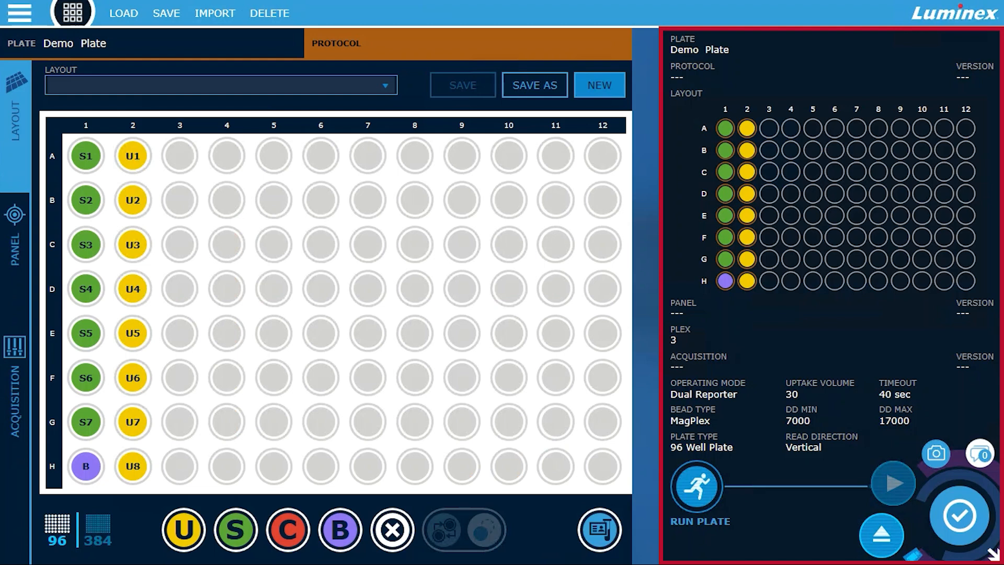
# - Send Demo Plate to the run page and check the list of plates available to load
pyautogui.click(695, 502)
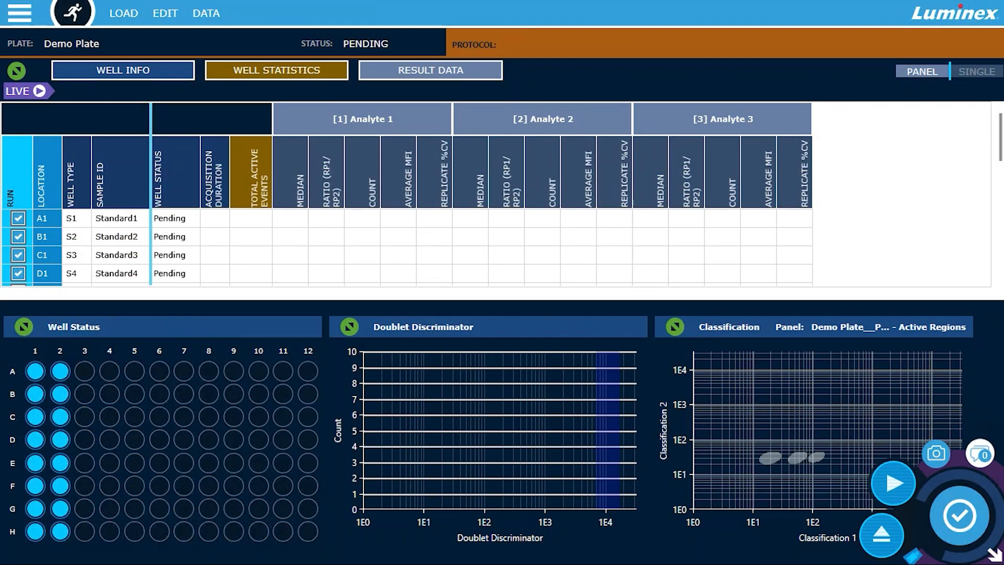
pyautogui.click(124, 14)
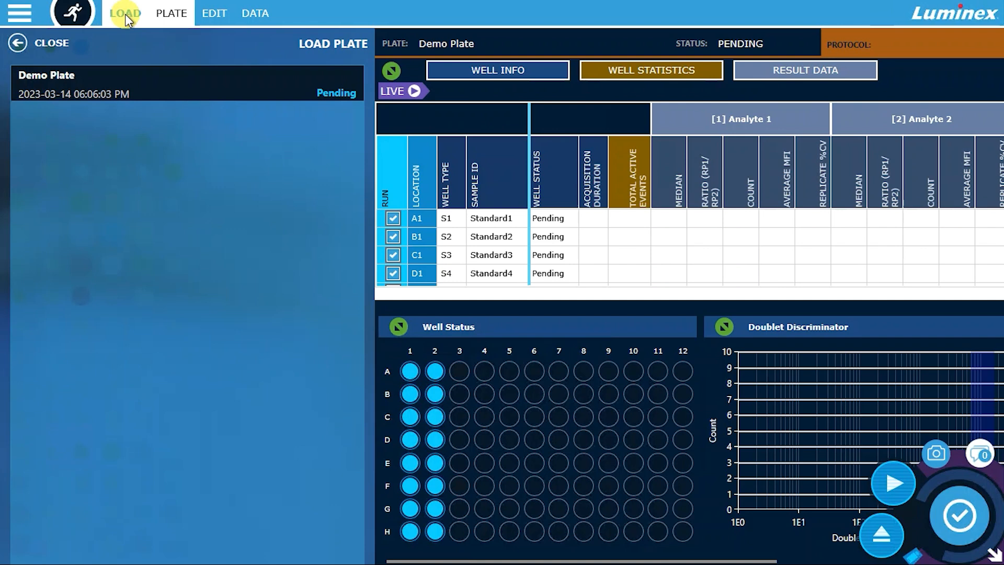
# - Edit the plate: rename it "Demo Plate no region 3", remove region 3 from its panel, and save
pyautogui.click(209, 15)
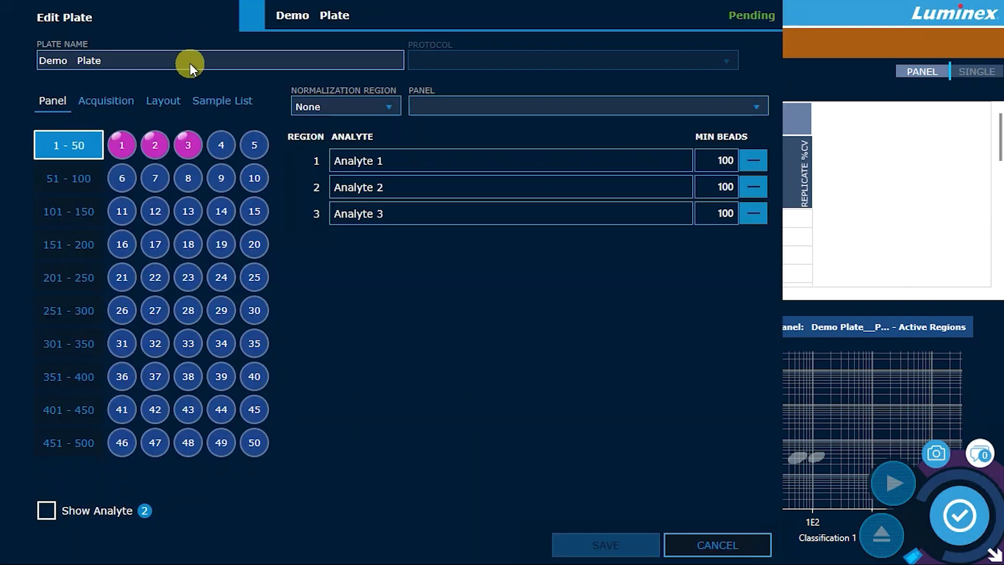
pyautogui.moveTo(190, 64); pyautogui.dragTo(38, 54)
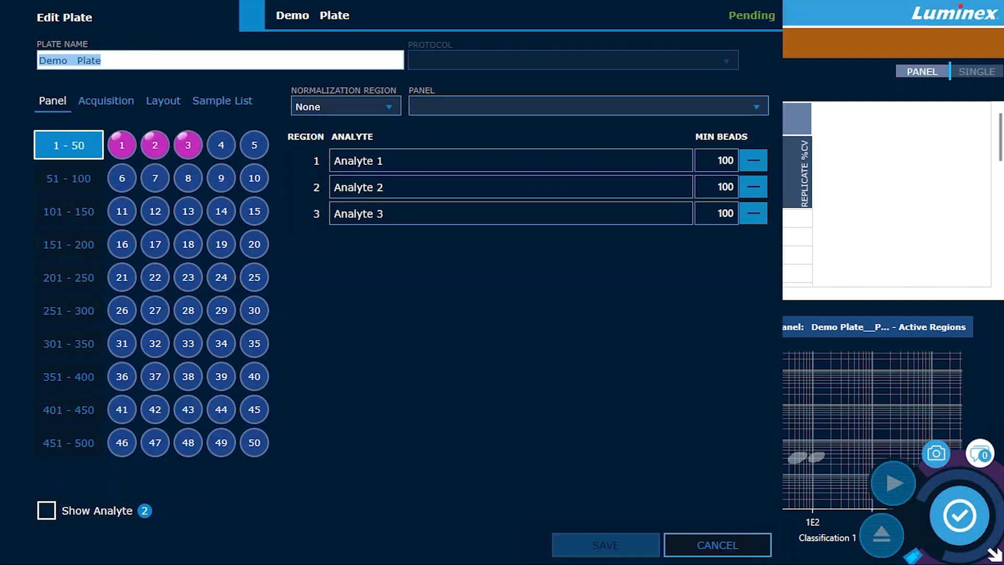
pyautogui.write('Demo Plate no region 3')
pyautogui.click(194, 145)
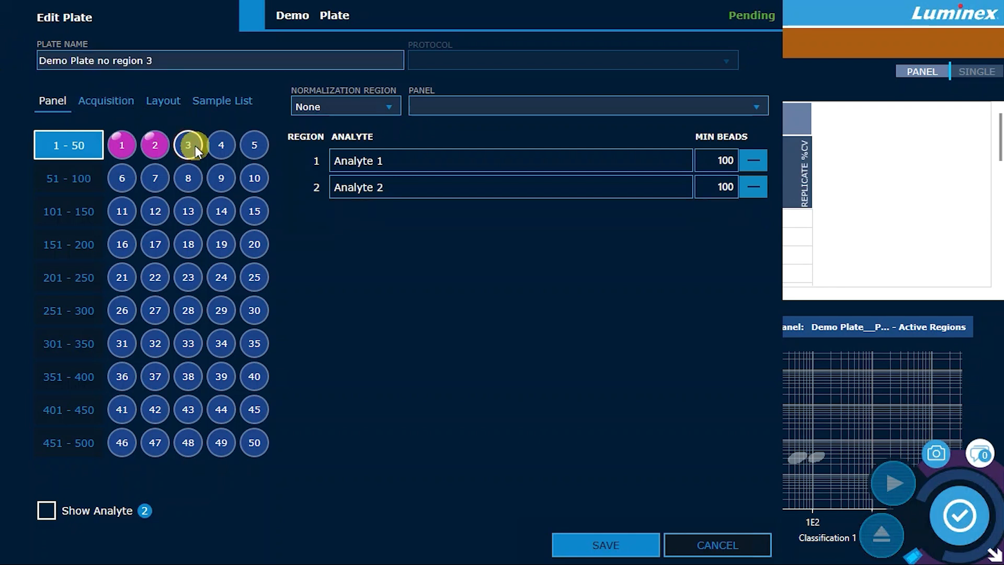
pyautogui.click(576, 543)
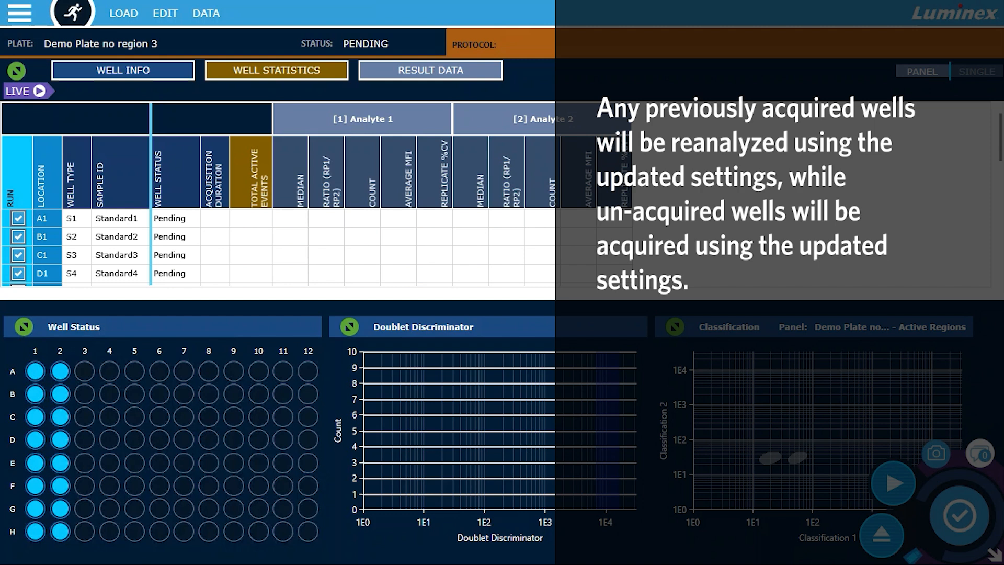
# - Add the Background column to the run page's result data and apply the change
pyautogui.click(208, 16)
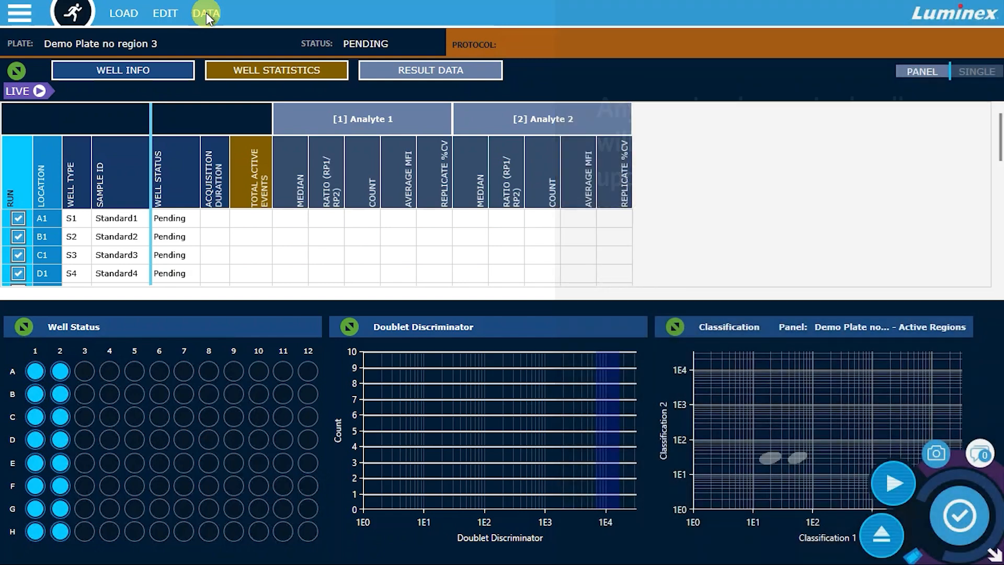
pyautogui.click(207, 15)
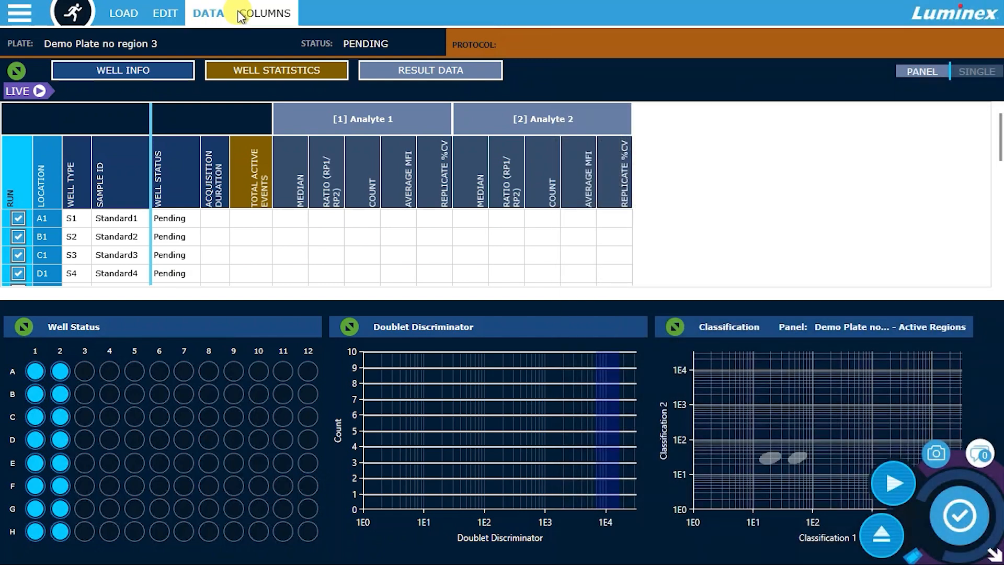
pyautogui.click(247, 16)
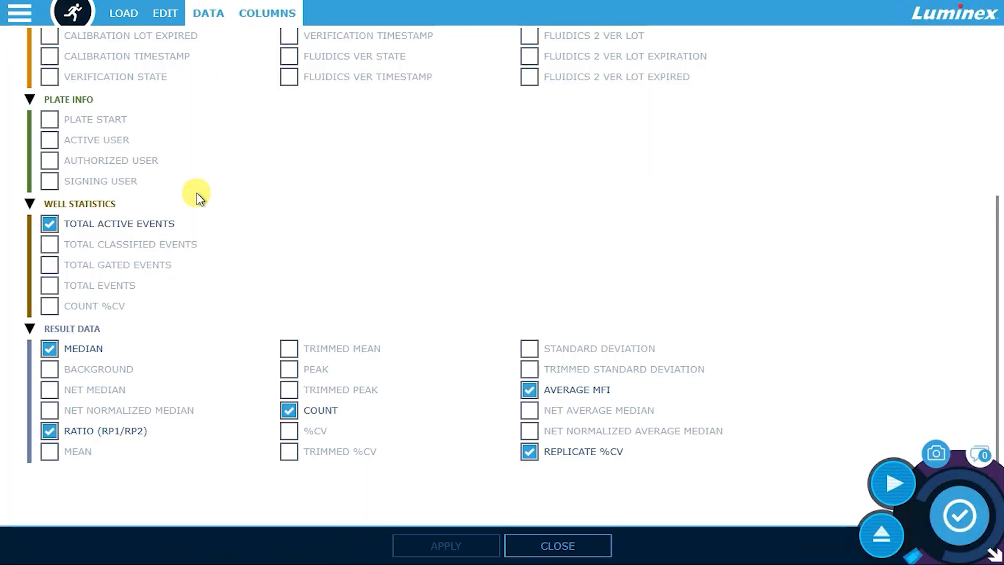
pyautogui.click(49, 369)
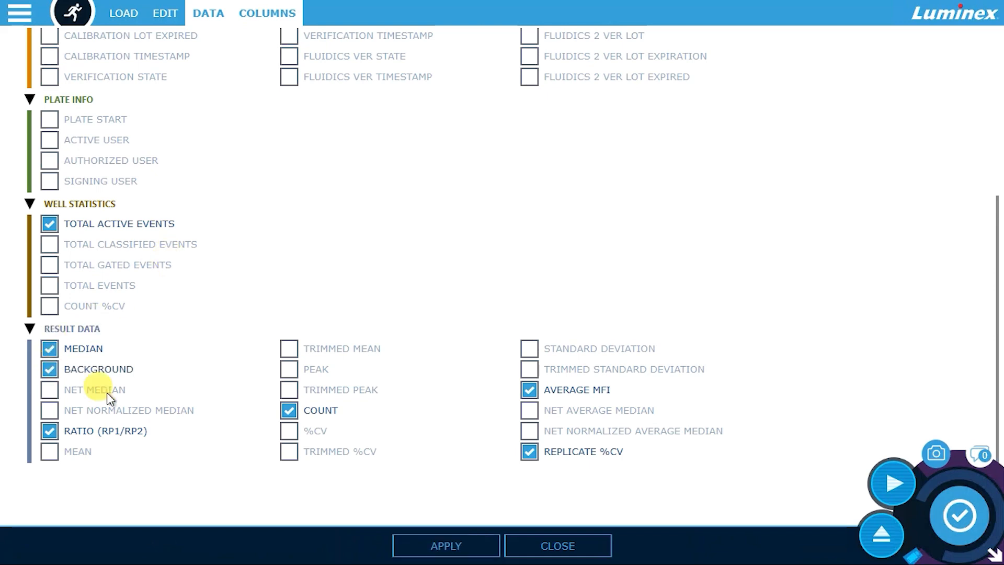
pyautogui.click(427, 541)
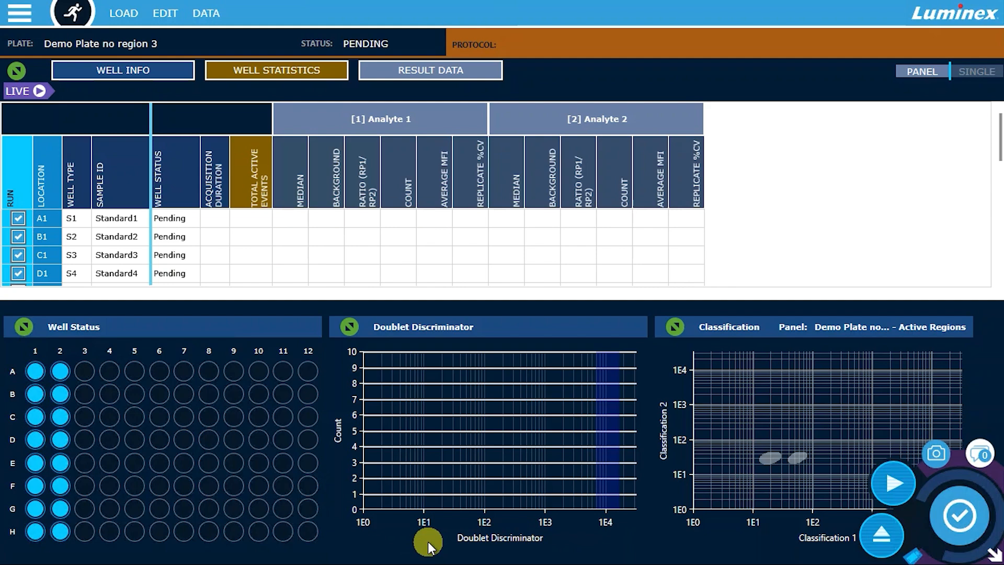
# - Add the Median and Bead Count plate maps for Analyte 1 to the run page
pyautogui.click(290, 186)
pyautogui.click(412, 181)
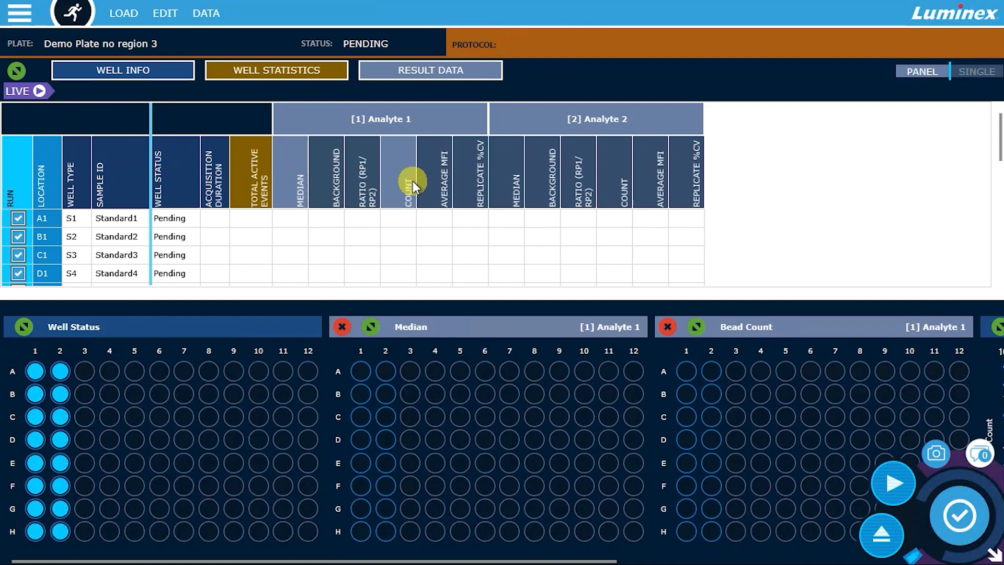
# - Exclude well A1 from the run, include it again, and start running the plate
pyautogui.click(18, 218)
pyautogui.click(18, 218)
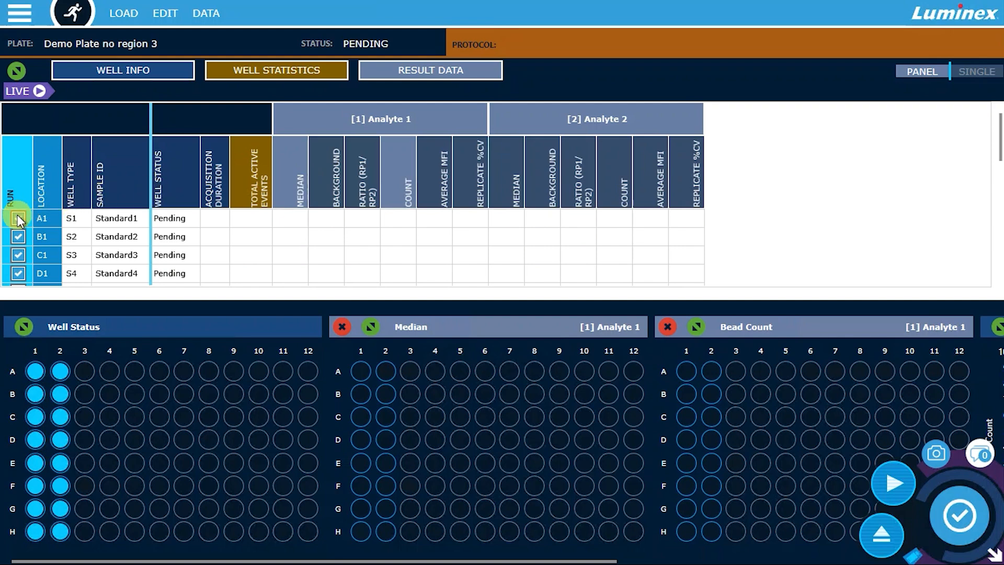
pyautogui.click(390, 371)
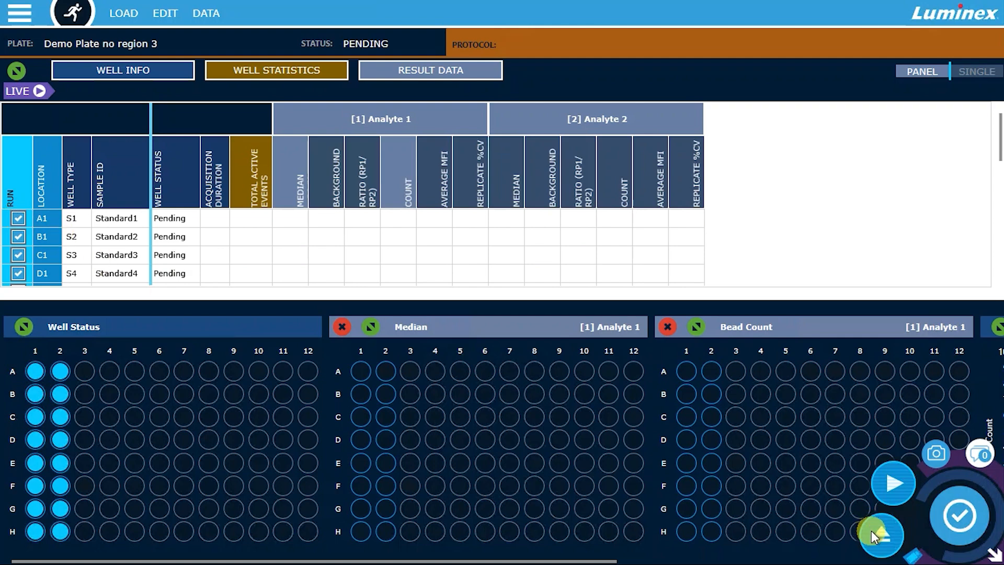
pyautogui.click(883, 482)
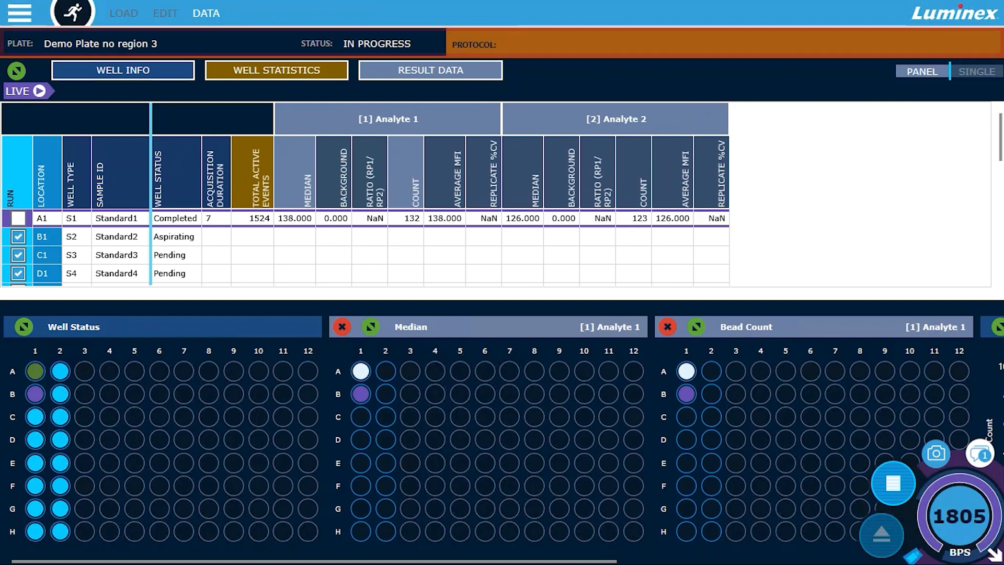
# - Enlarge the run's data table, hide and show the Result Data columns, and restore the table's size
pyautogui.click(19, 72)
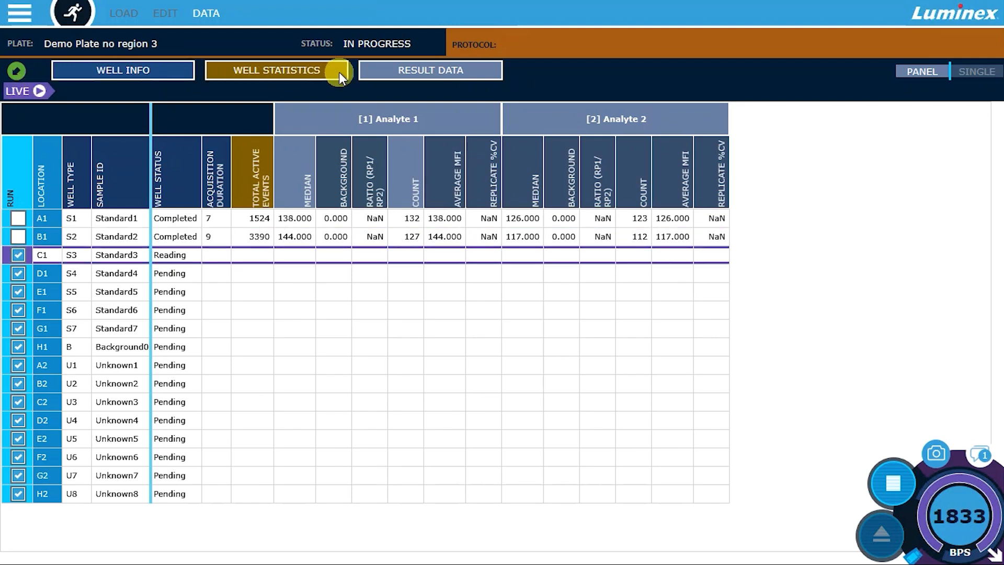
pyautogui.click(372, 71)
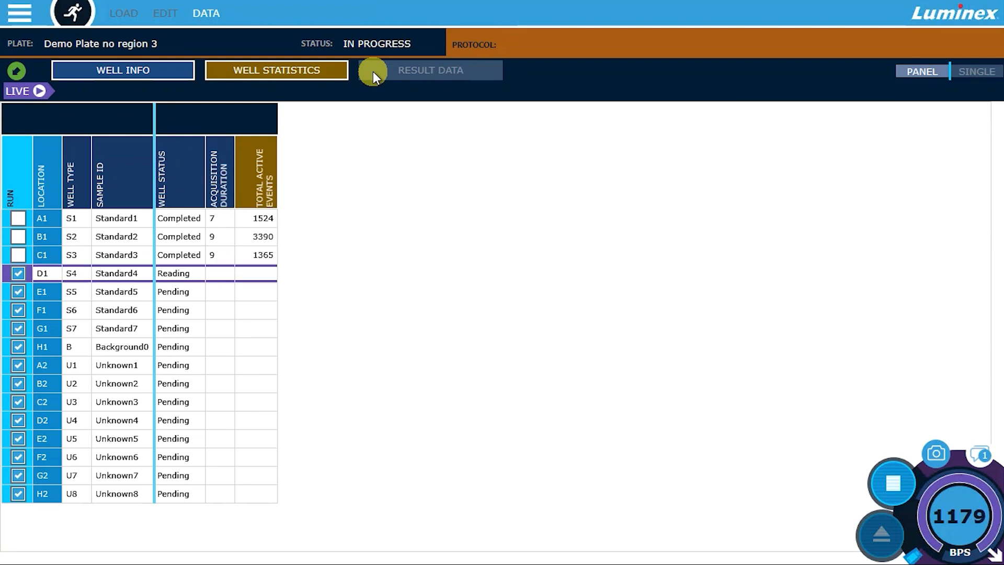
pyautogui.click(372, 71)
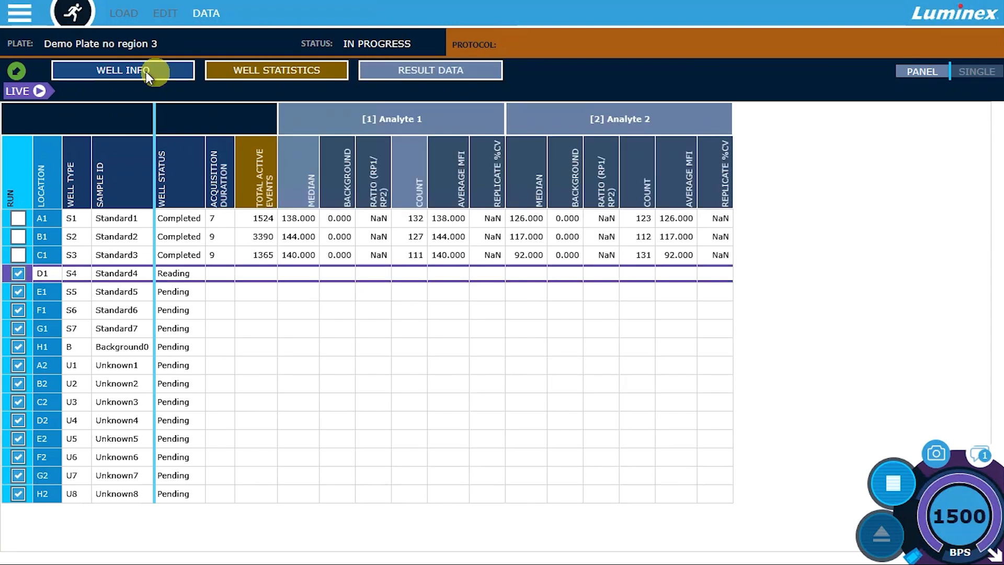
pyautogui.click(11, 71)
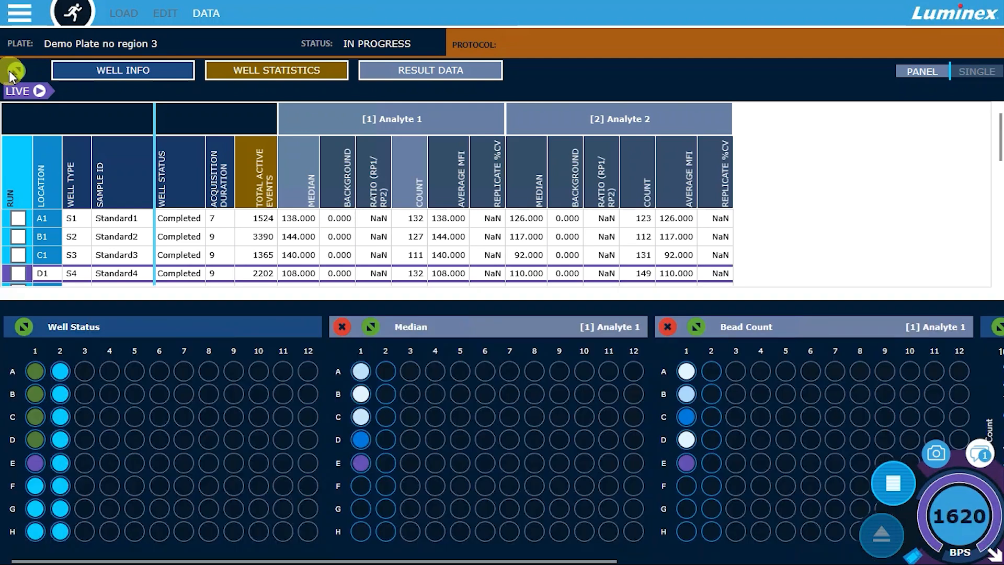
# - Switch the run page to single-analyte view and examine the enlarged Bead Count map for Analyte 1 before restoring its size
pyautogui.click(958, 68)
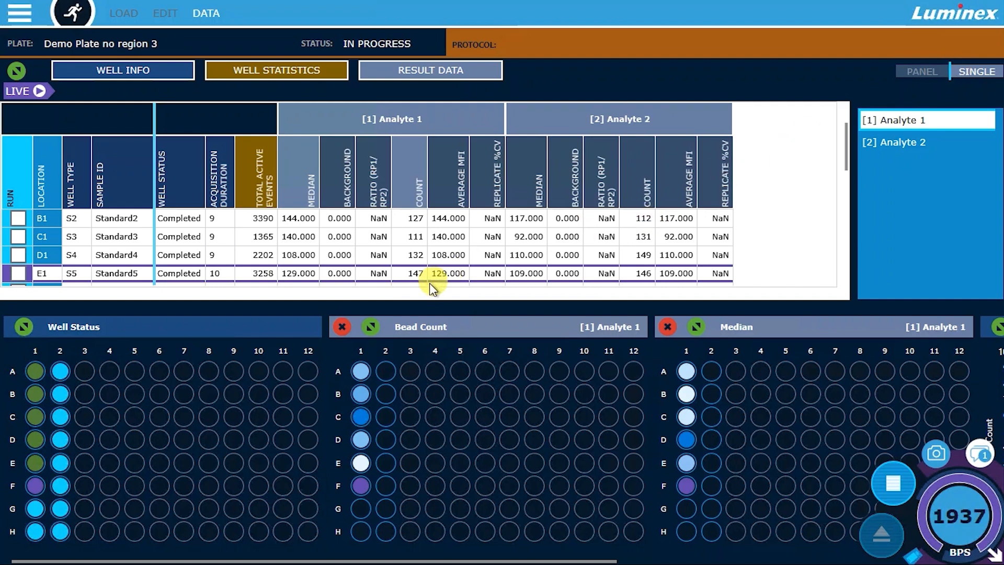
pyautogui.click(371, 328)
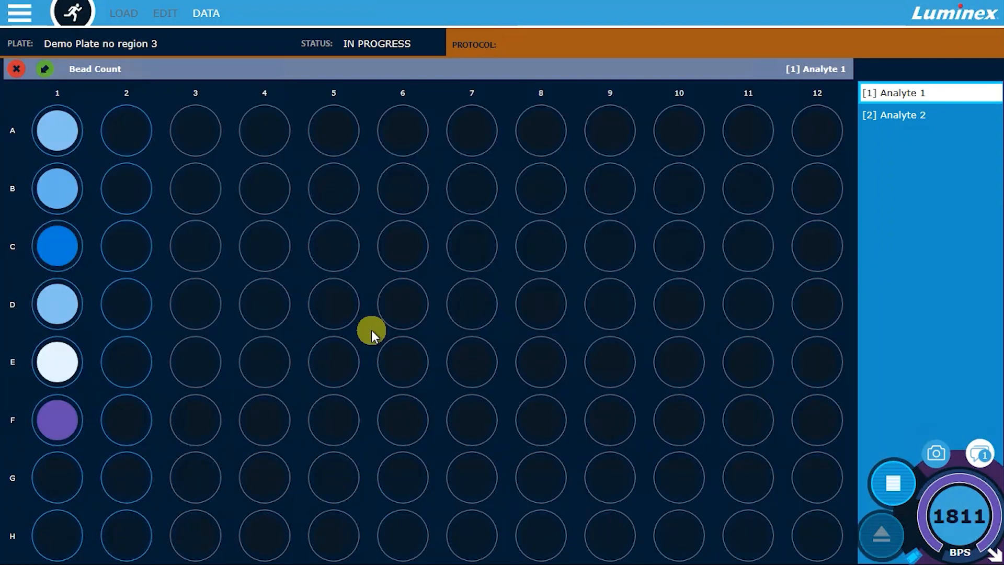
pyautogui.click(46, 68)
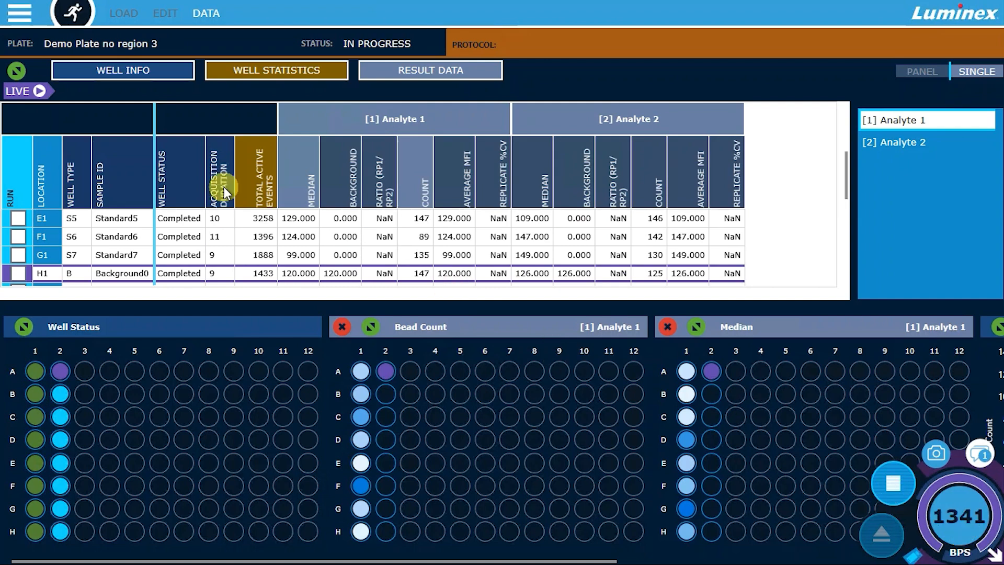
# - Go to the results page and examine its plate name and date filter options
pyautogui.click(19, 13)
pyautogui.click(43, 80)
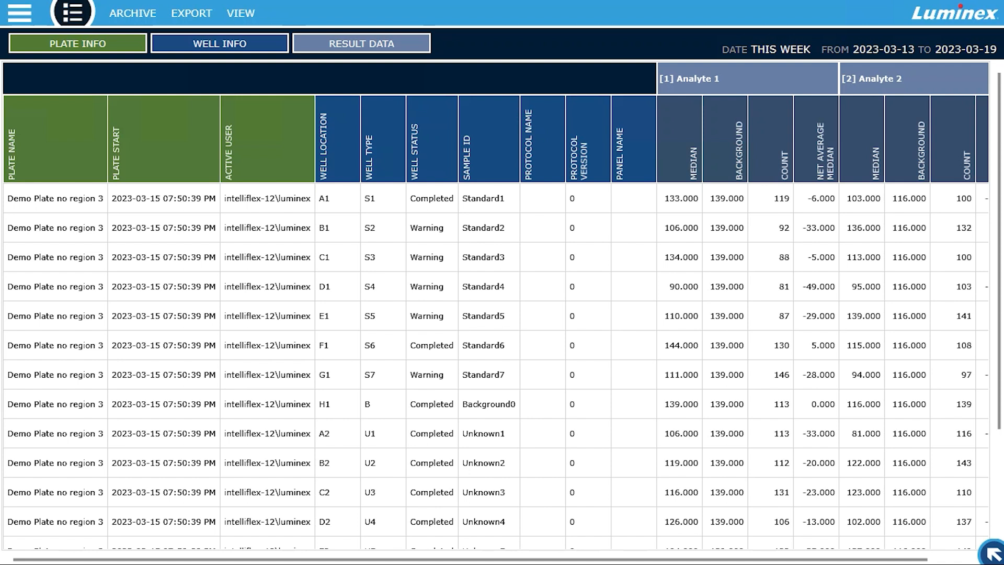
pyautogui.click(245, 15)
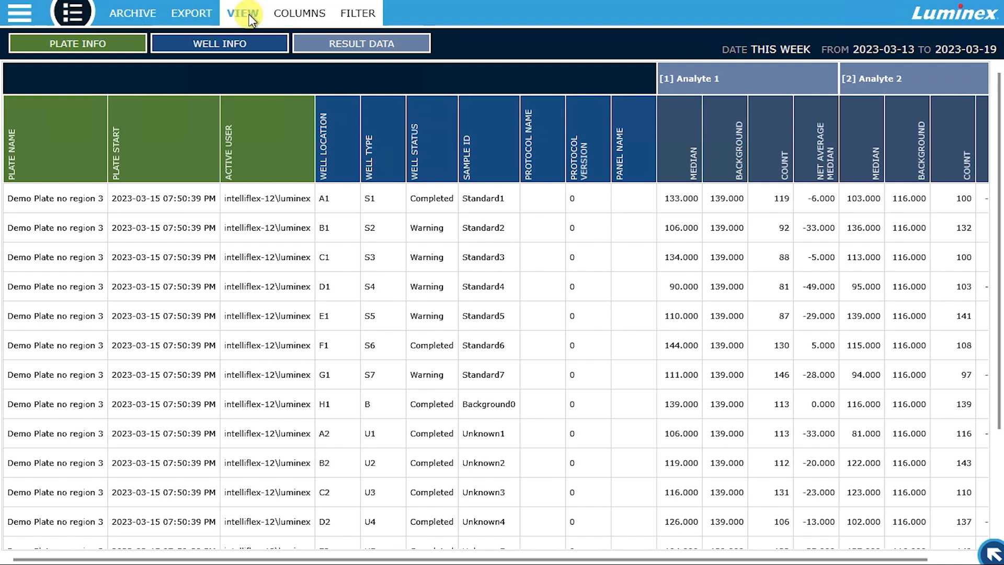
pyautogui.click(351, 12)
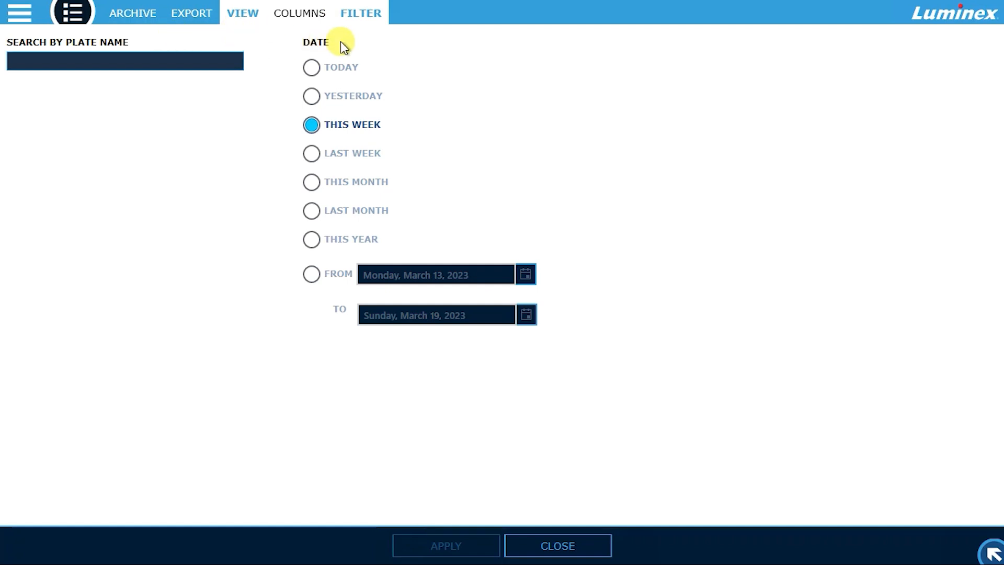
# - Add the Well Acquisition Start and Well Acquisition End columns to the results table
pyautogui.click(305, 15)
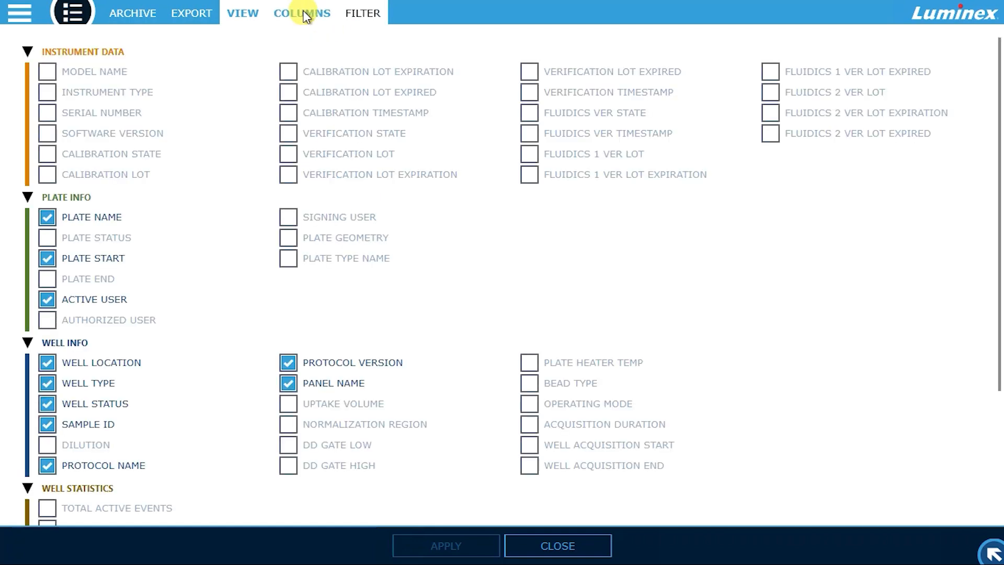
pyautogui.click(527, 446)
pyautogui.click(530, 464)
pyautogui.click(470, 550)
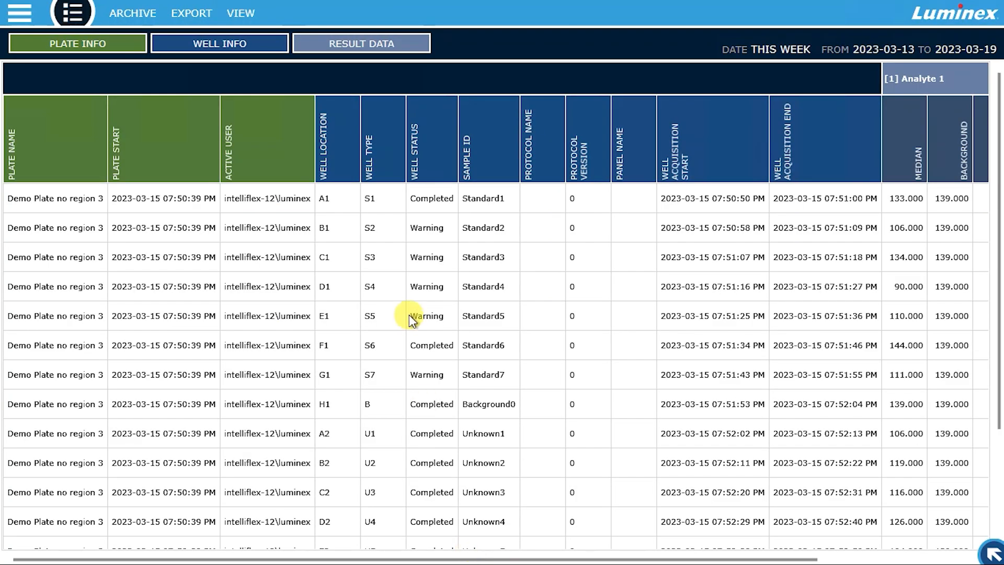
# - Start a results export and examine the available report types and file formats
pyautogui.click(194, 18)
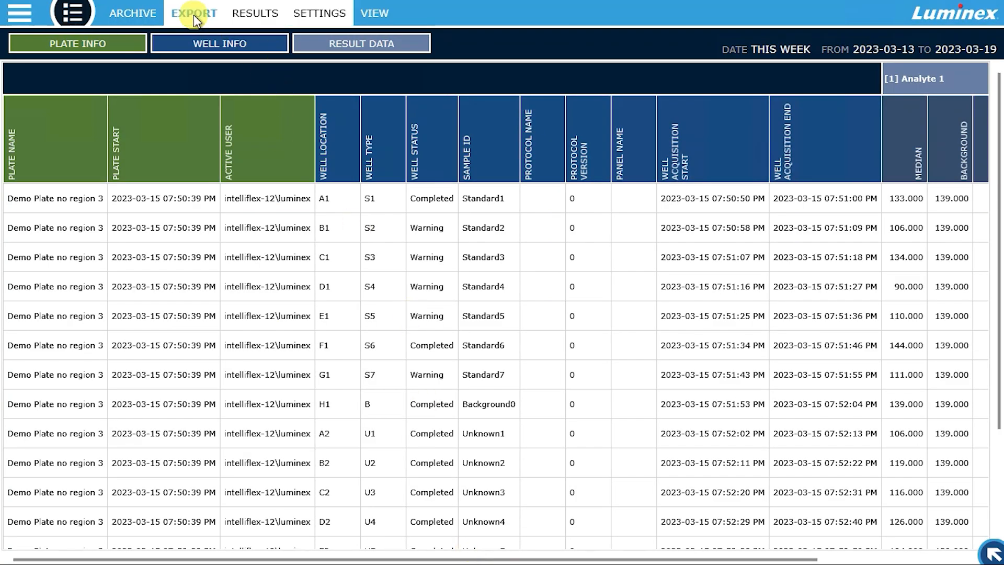
pyautogui.click(235, 16)
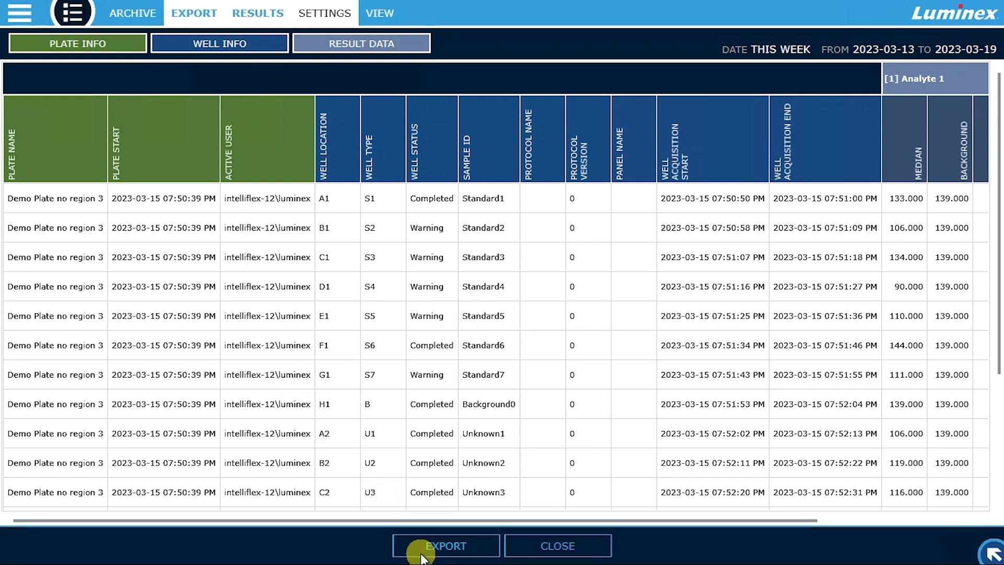
pyautogui.click(421, 553)
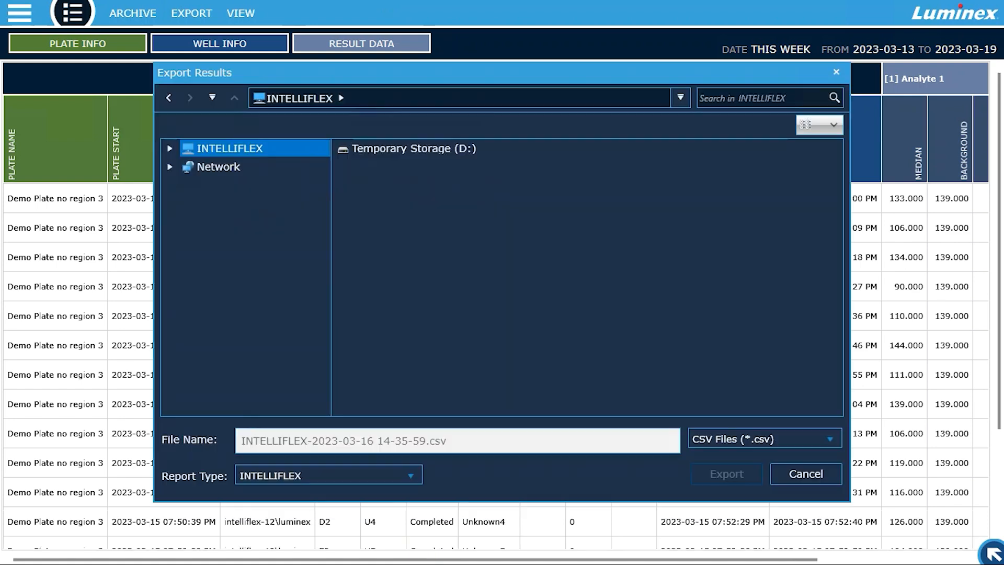
pyautogui.click(340, 477)
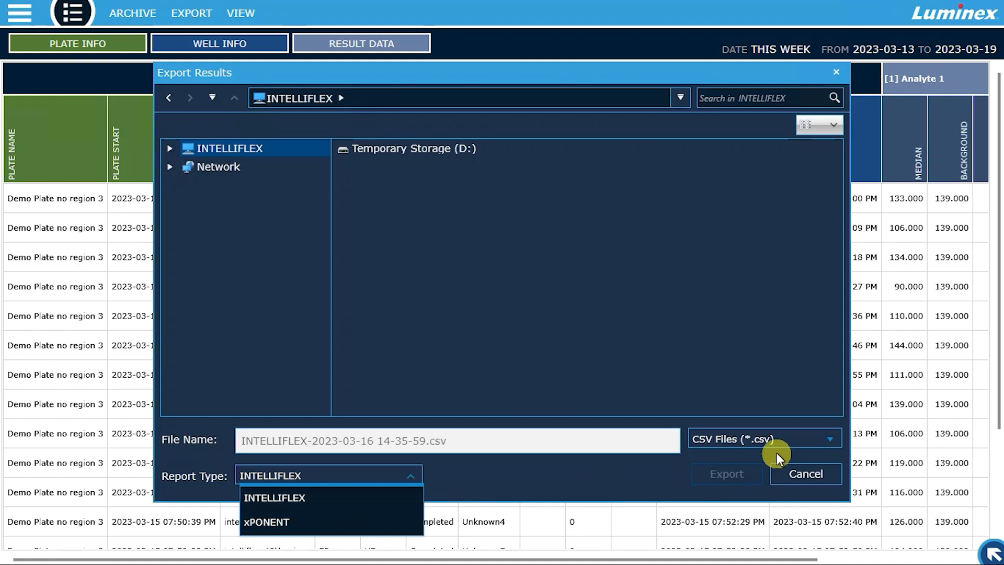
pyautogui.click(805, 441)
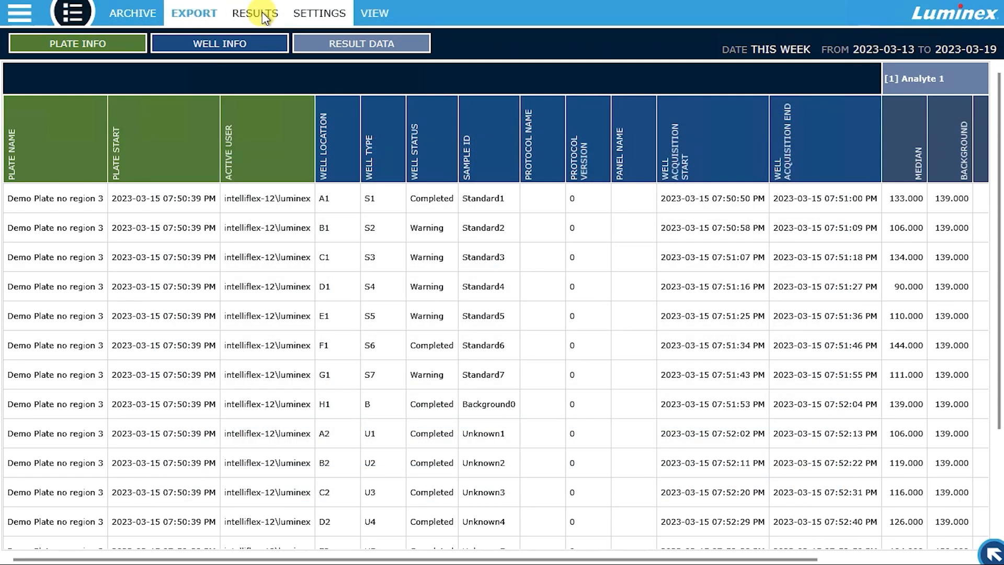
# - Include Well Acquisition Start and Well Acquisition End in the export settings and apply them
pyautogui.click(304, 15)
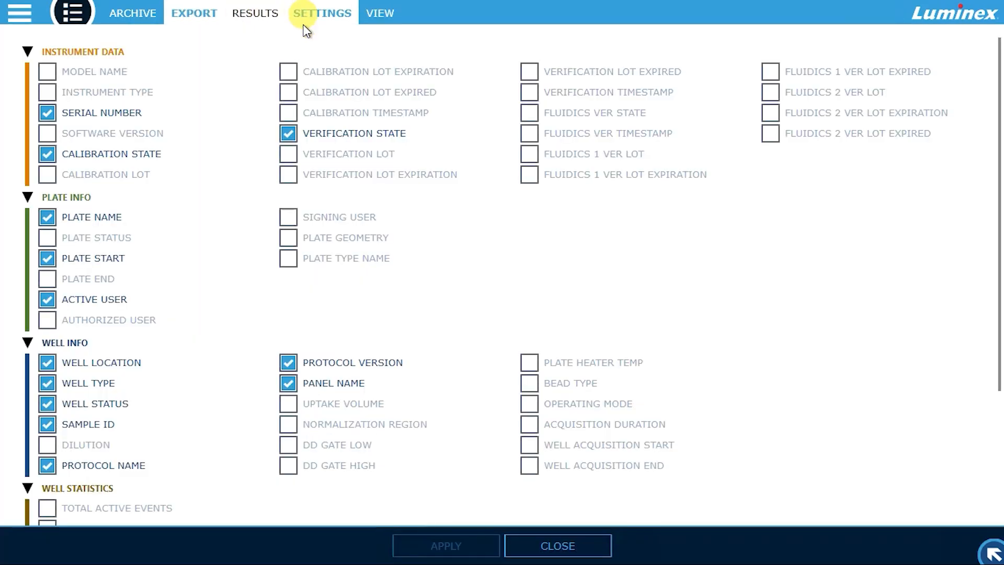
pyautogui.click(535, 444)
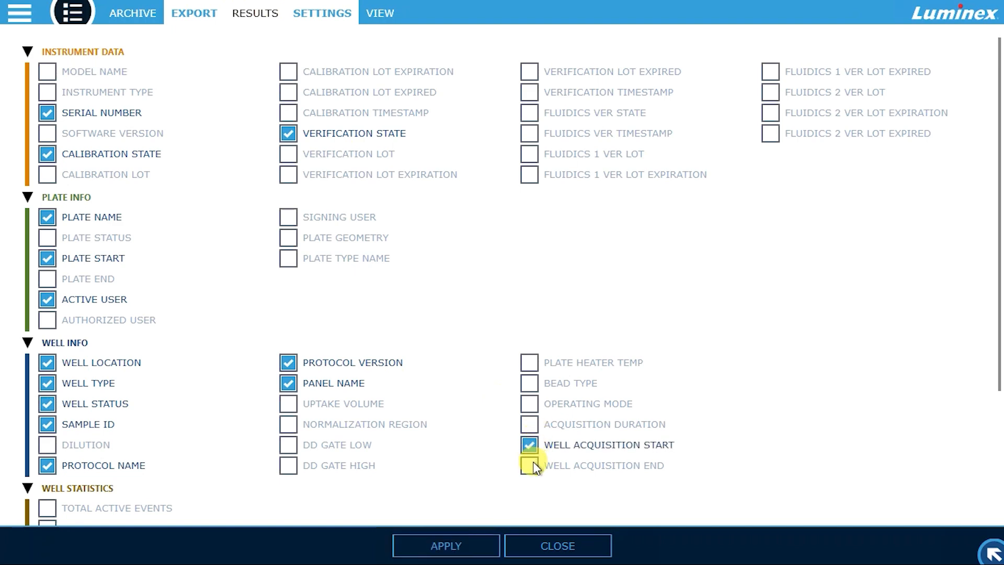
pyautogui.click(532, 461)
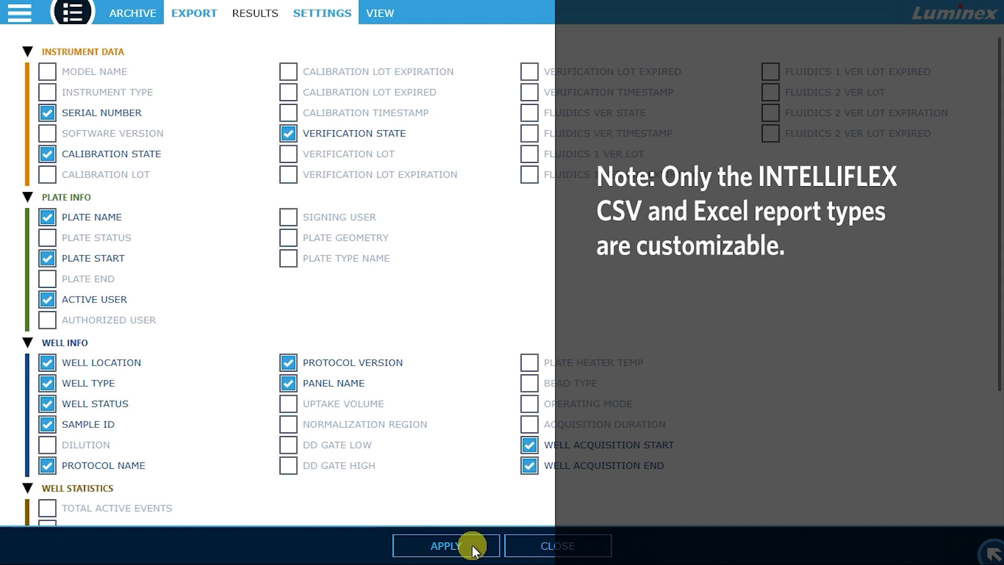
pyautogui.click(472, 547)
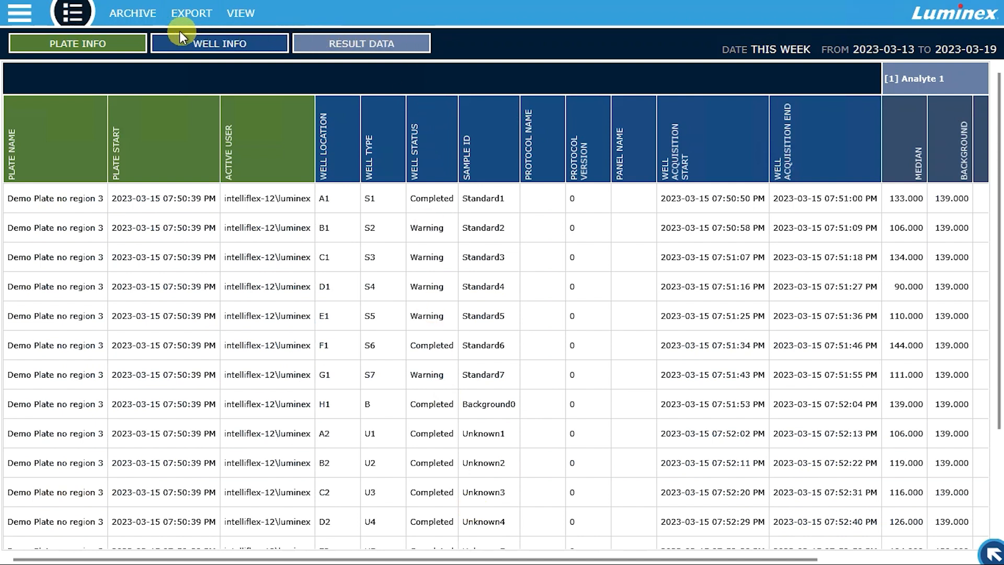
# - Hide the Plate Info columns in the results table
pyautogui.click(131, 42)
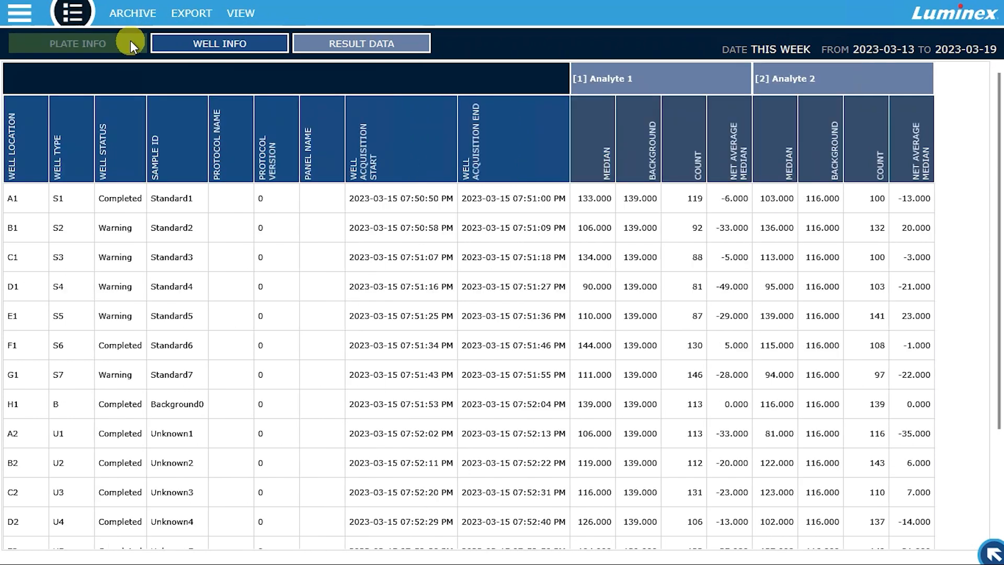
# - Show the Plate Info columns in the results table again and archive the plate Demo Plate no region 3
pyautogui.click(130, 39)
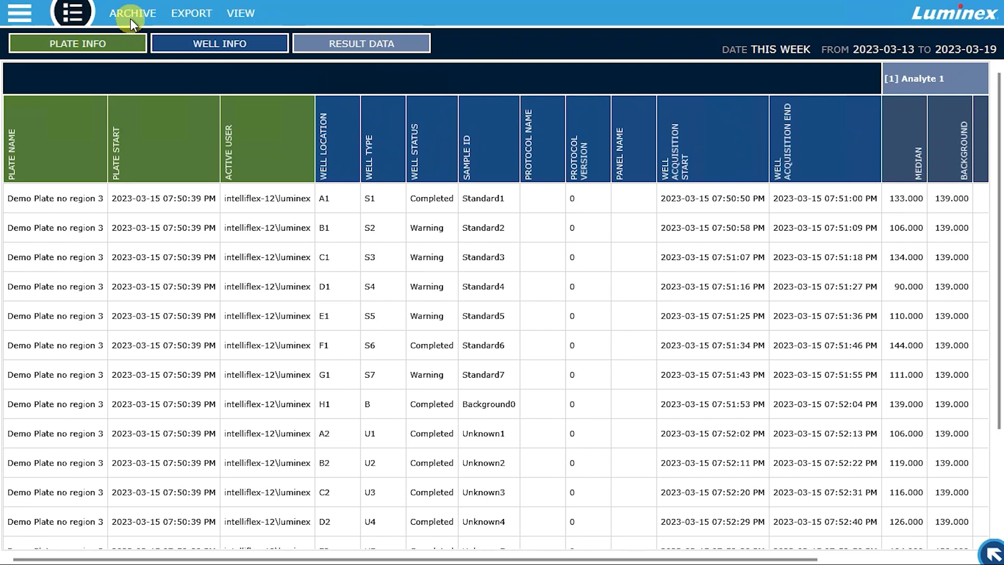
pyautogui.click(131, 18)
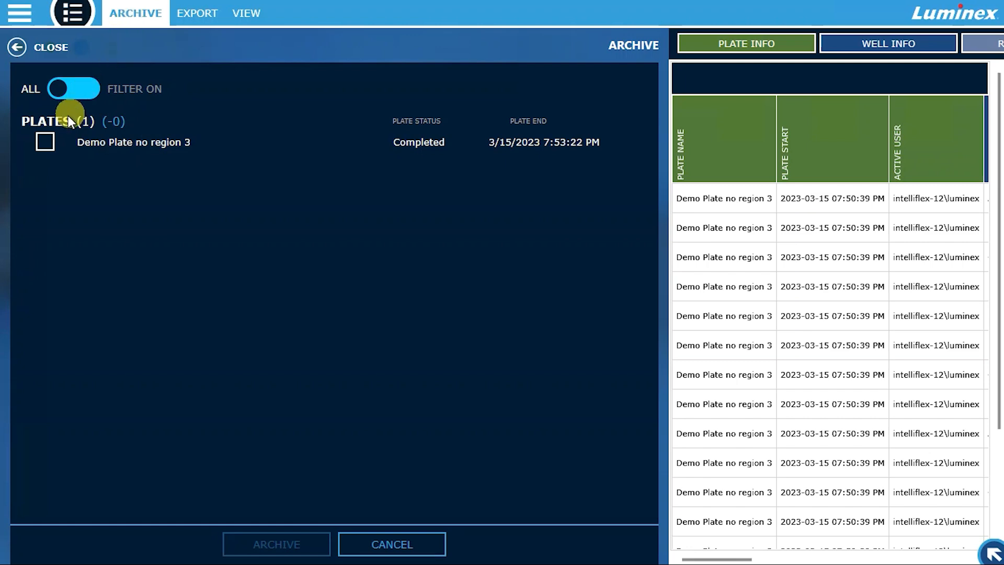
pyautogui.click(46, 141)
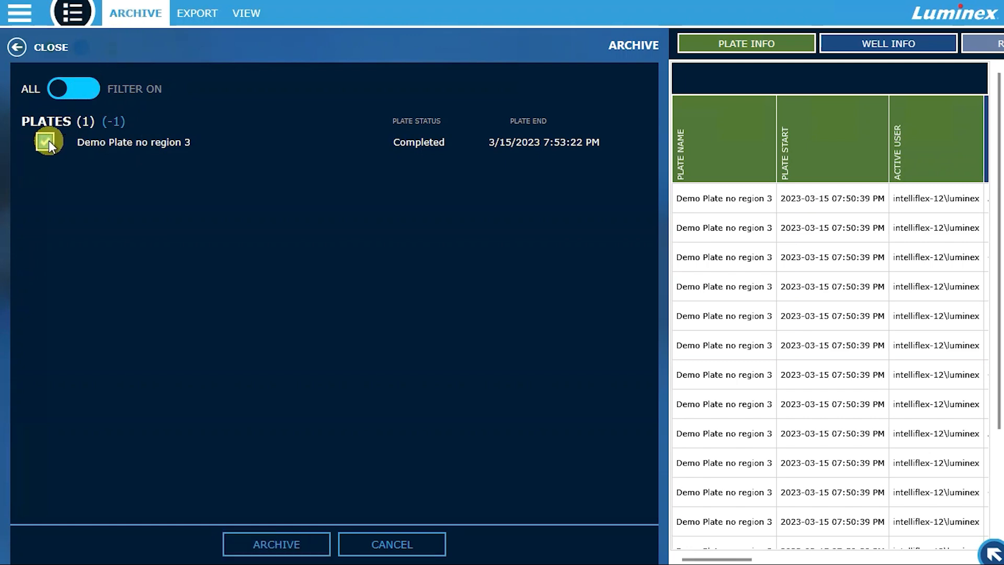
pyautogui.click(227, 541)
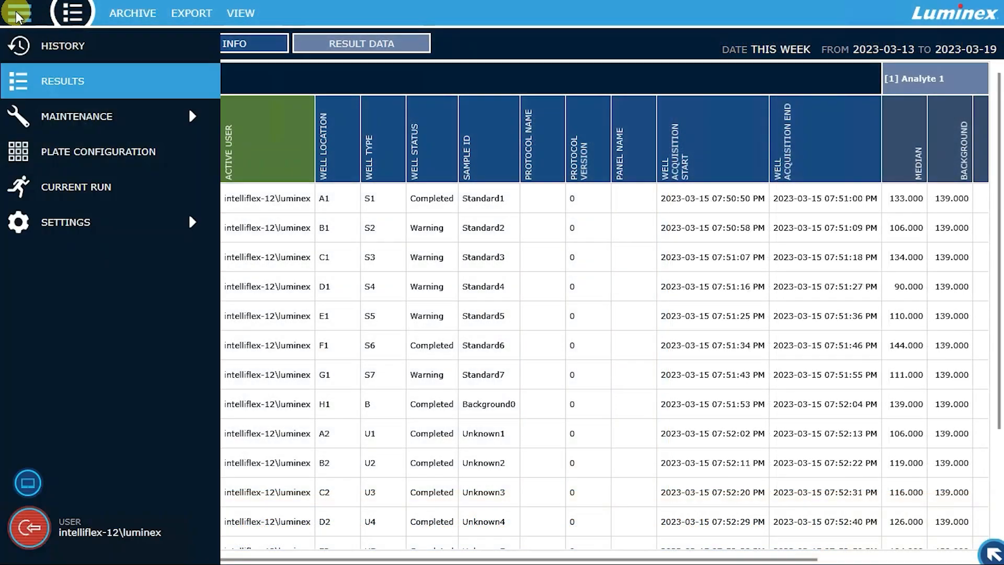
# - Open the global configuration settings and browse the available locations for the archive directory
pyautogui.click(51, 225)
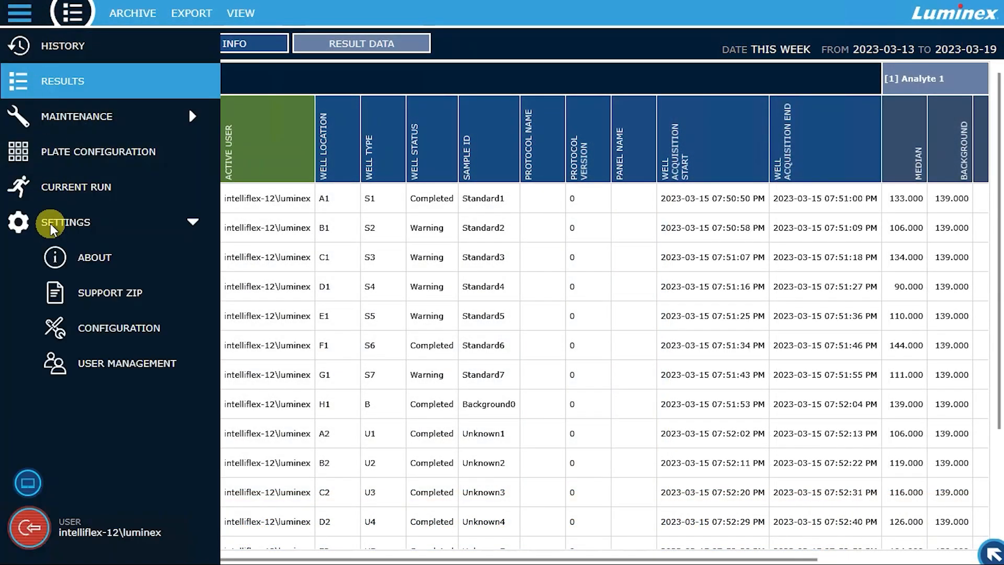
pyautogui.click(73, 328)
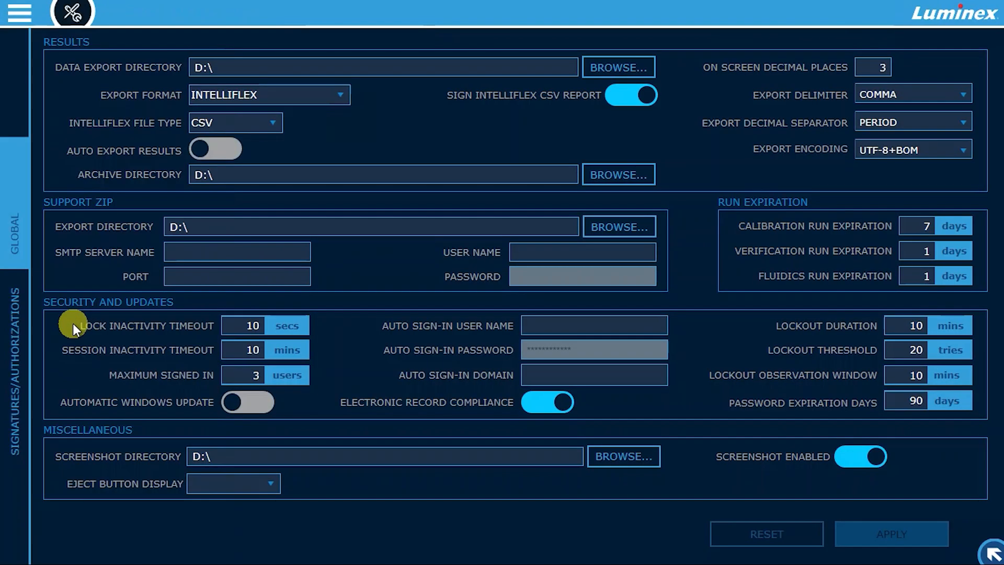
pyautogui.click(259, 169)
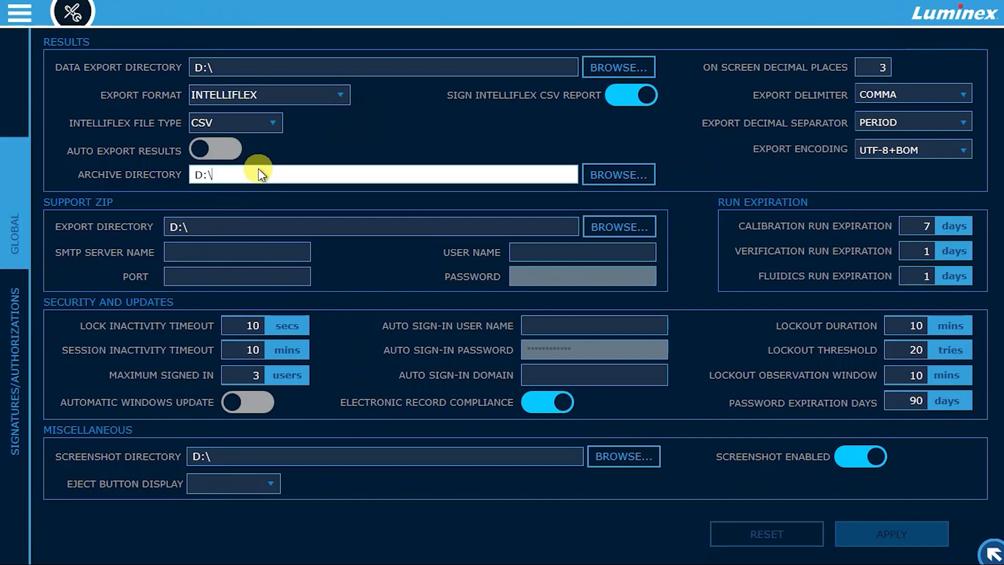
pyautogui.click(626, 164)
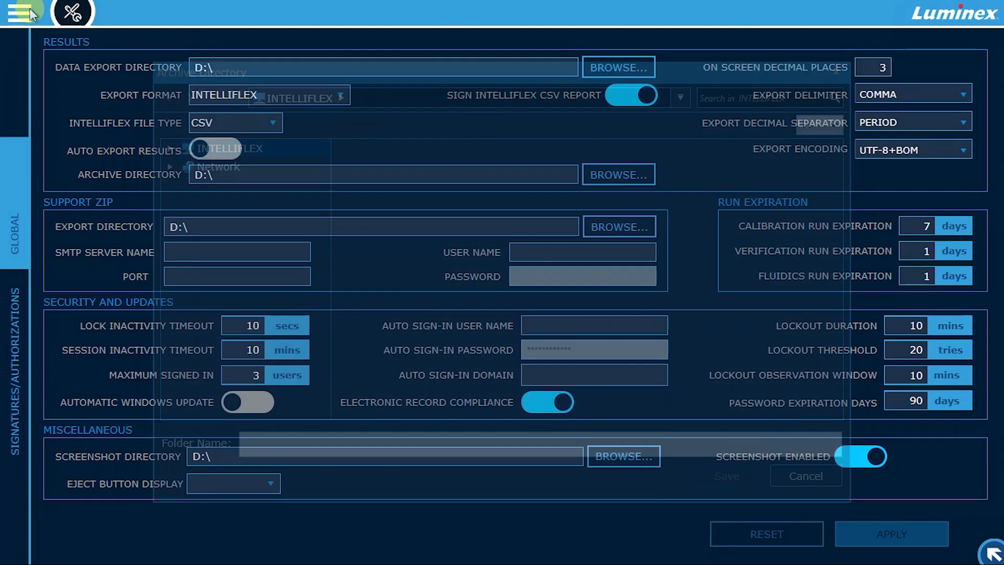
# - Display the history's system logs for the date range April 03, 2024 to April 09, 2024 at full width
pyautogui.click(27, 12)
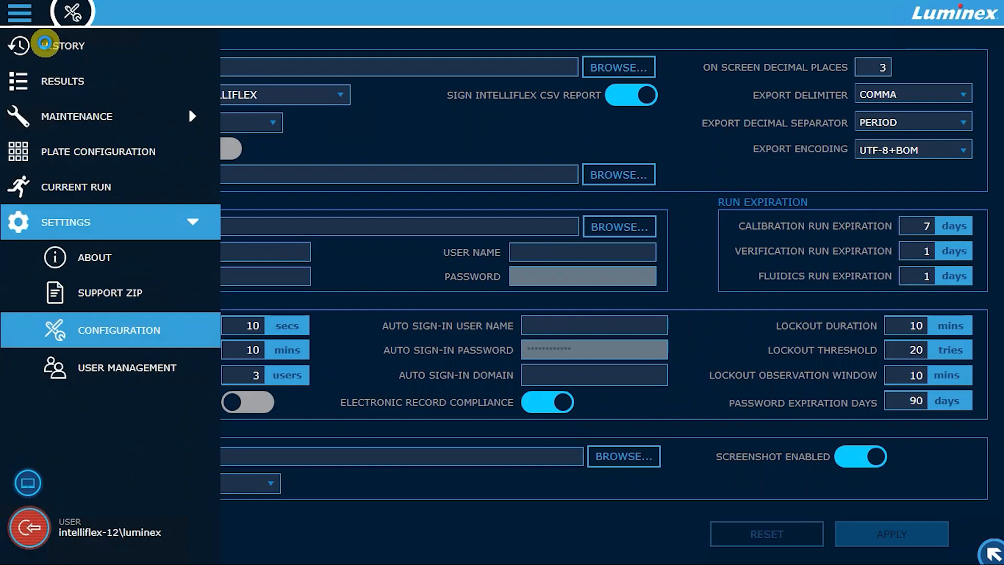
pyautogui.click(46, 48)
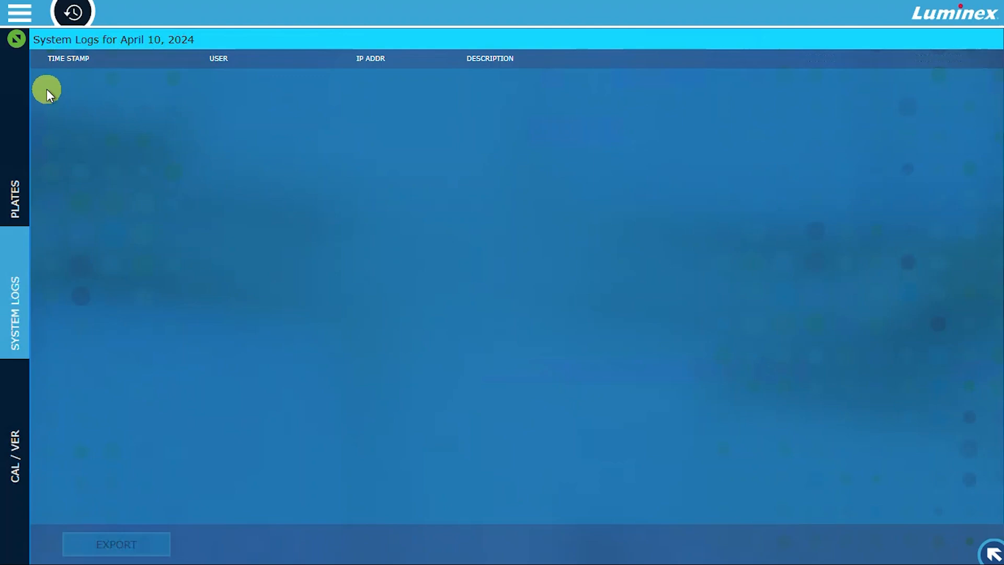
pyautogui.click(18, 39)
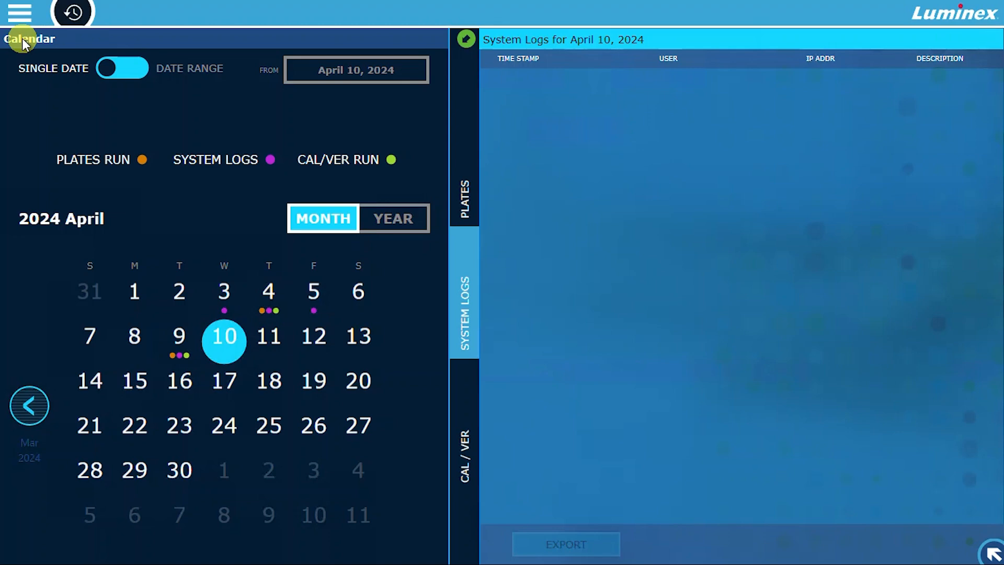
pyautogui.click(135, 71)
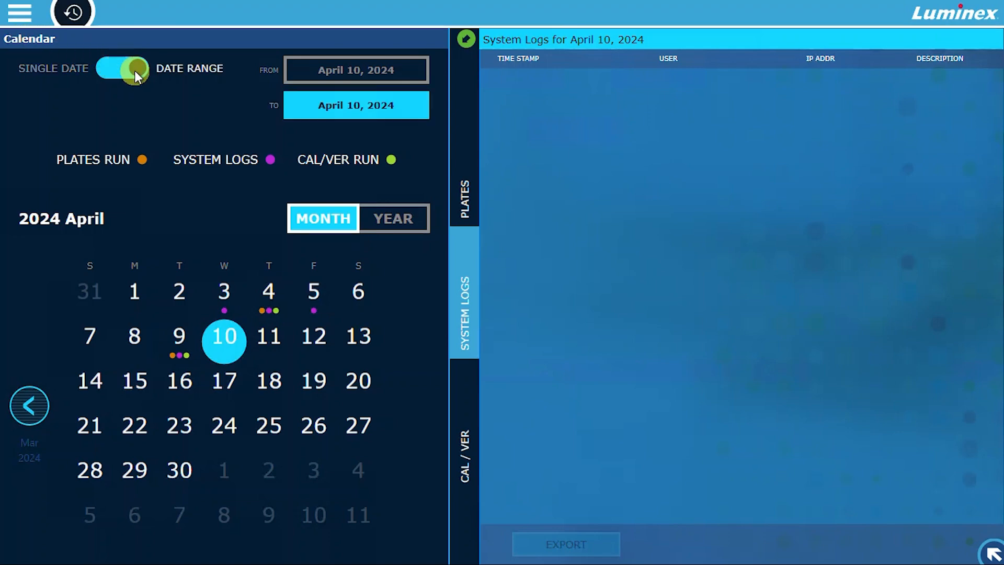
pyautogui.click(287, 74)
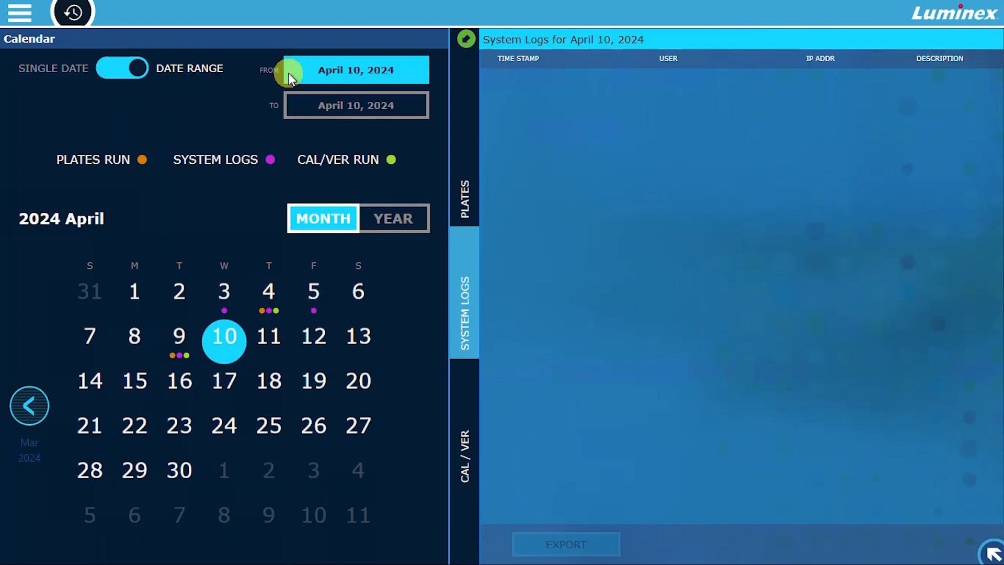
pyautogui.click(236, 291)
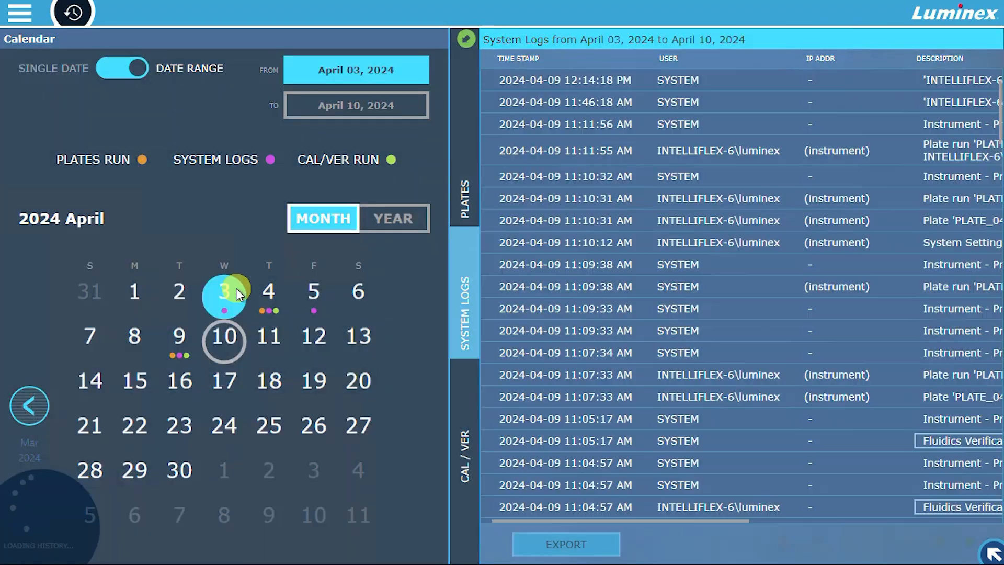
pyautogui.click(331, 104)
pyautogui.click(178, 344)
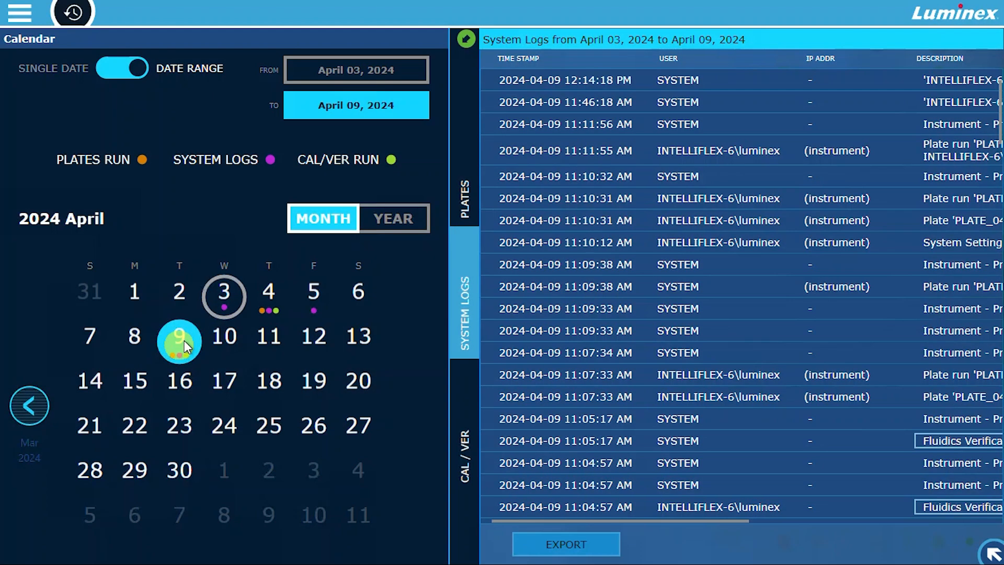
pyautogui.click(465, 37)
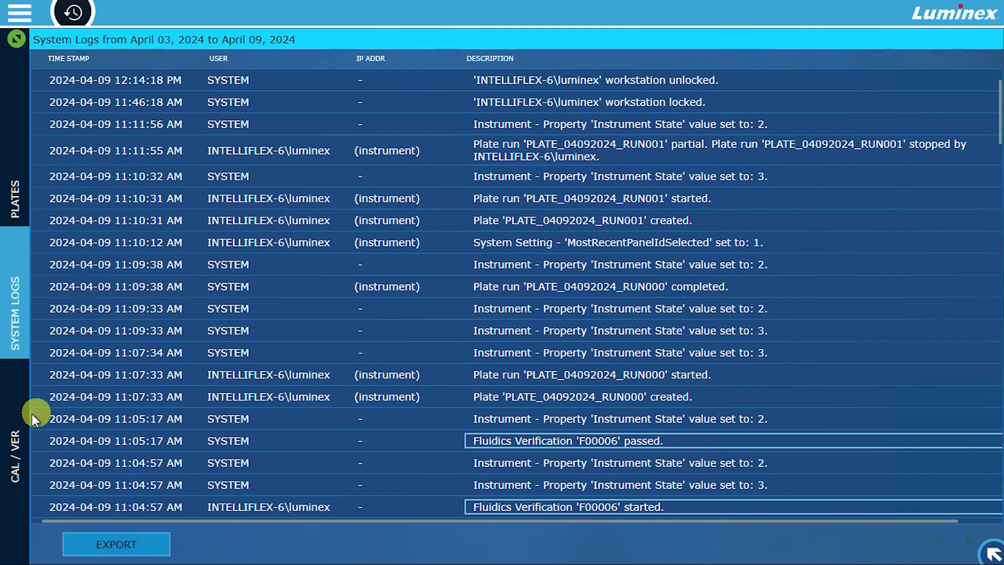
# - Open the calibration and verification results and examine the instrument properties of verification run V00006
pyautogui.click(20, 438)
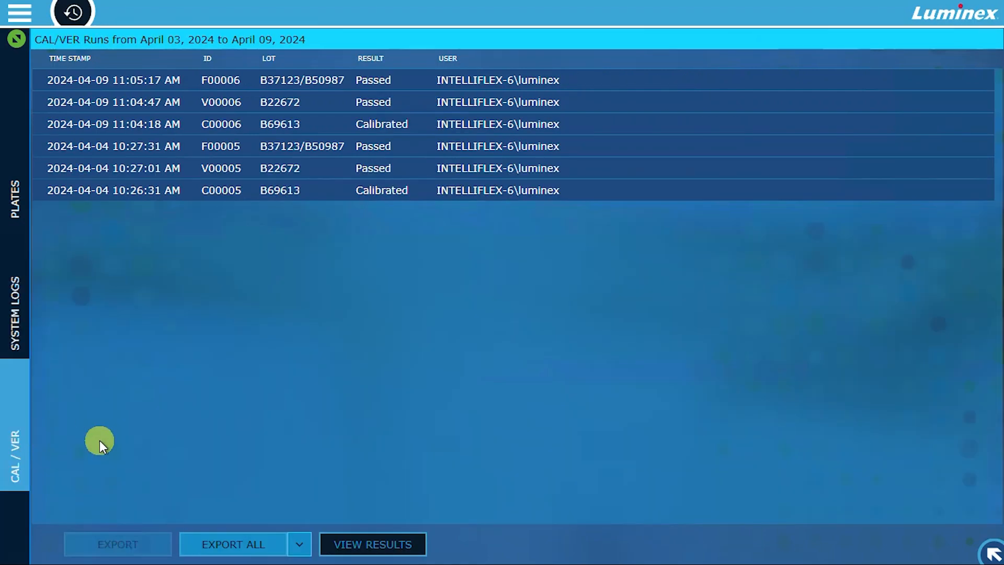
pyautogui.click(354, 538)
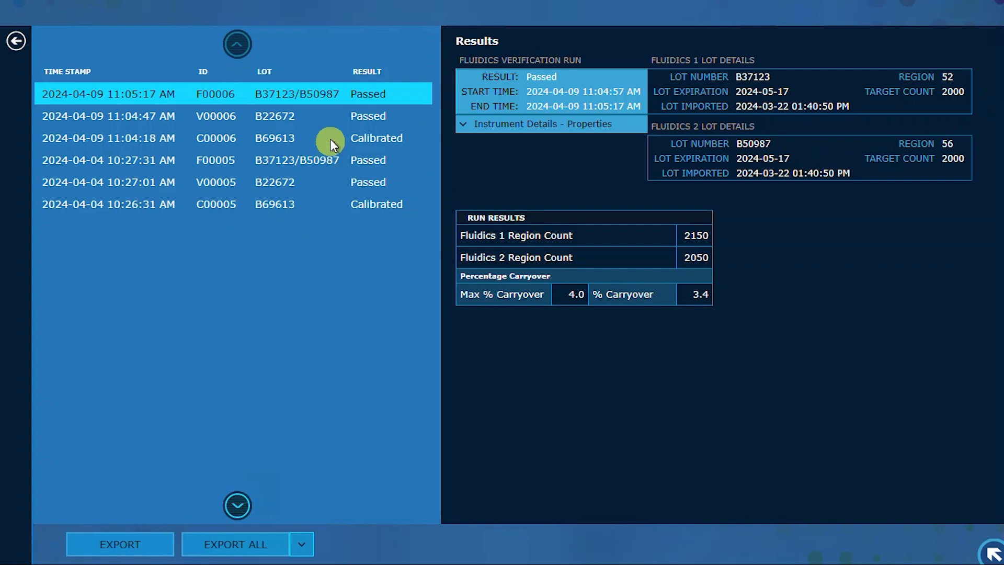
pyautogui.click(330, 123)
pyautogui.click(475, 123)
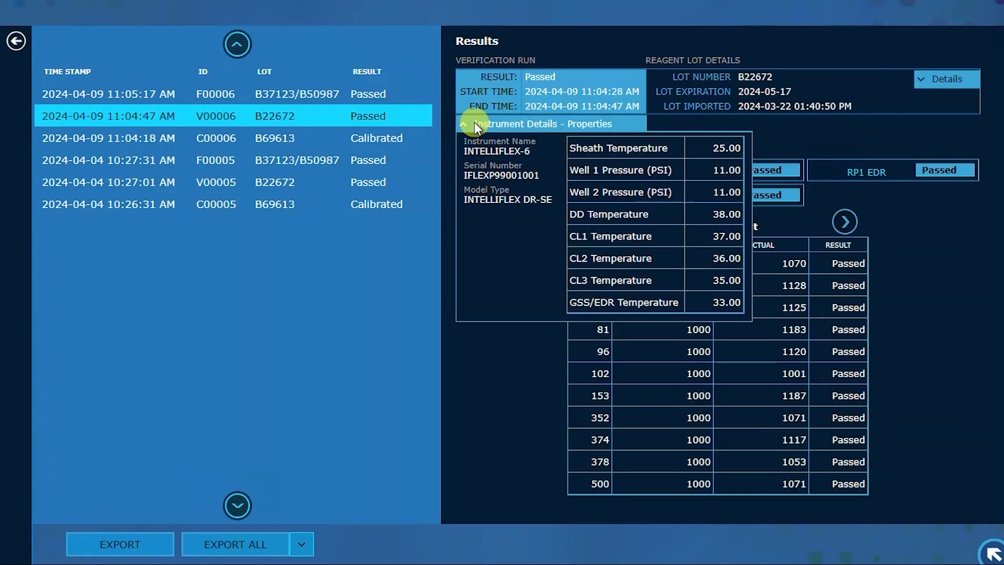
pyautogui.click(474, 123)
# - Examine the run's RP1 High PMT region count, RP1 median and RP1 %CV tables, plus the reagent lot details
pyautogui.click(671, 175)
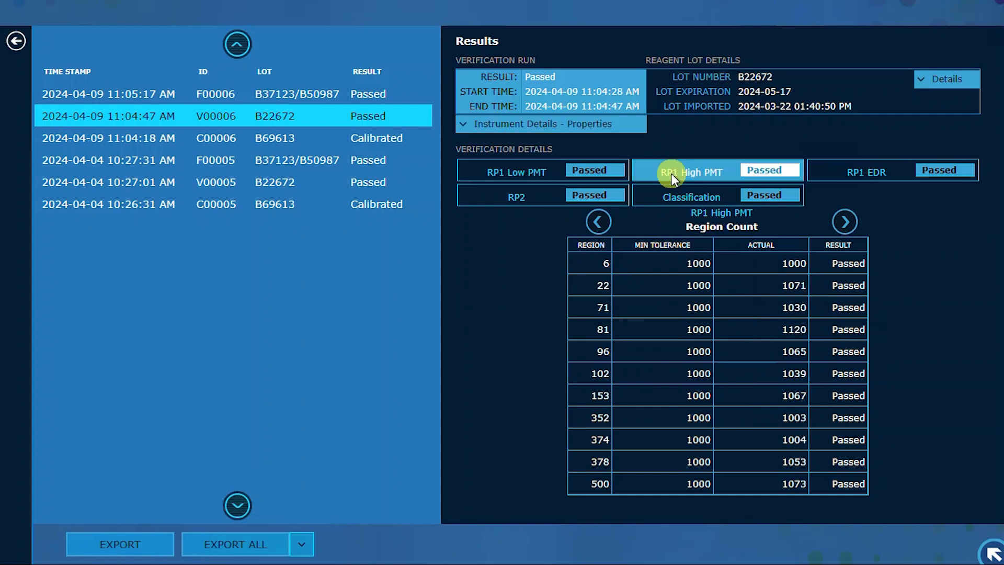
pyautogui.click(843, 221)
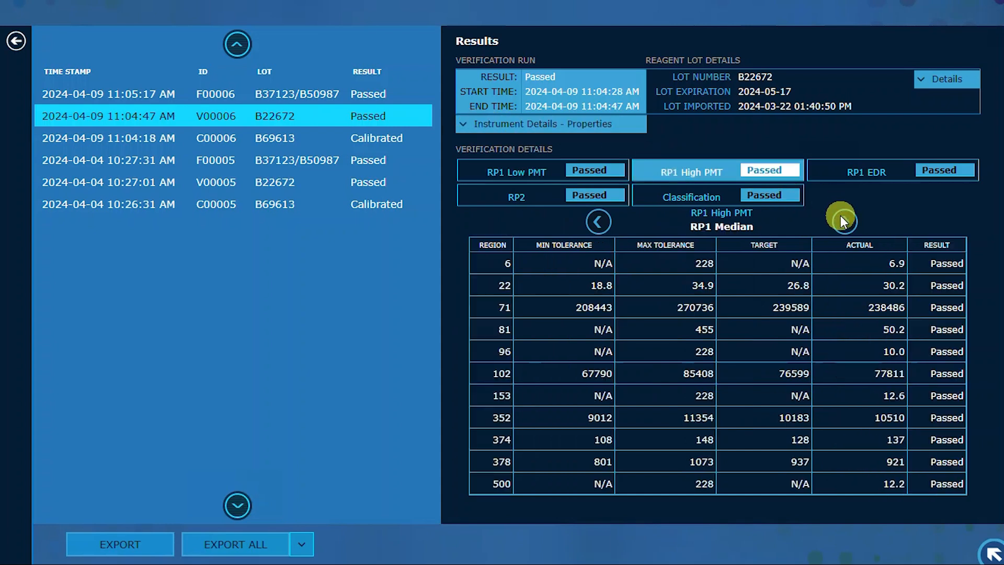
pyautogui.click(843, 221)
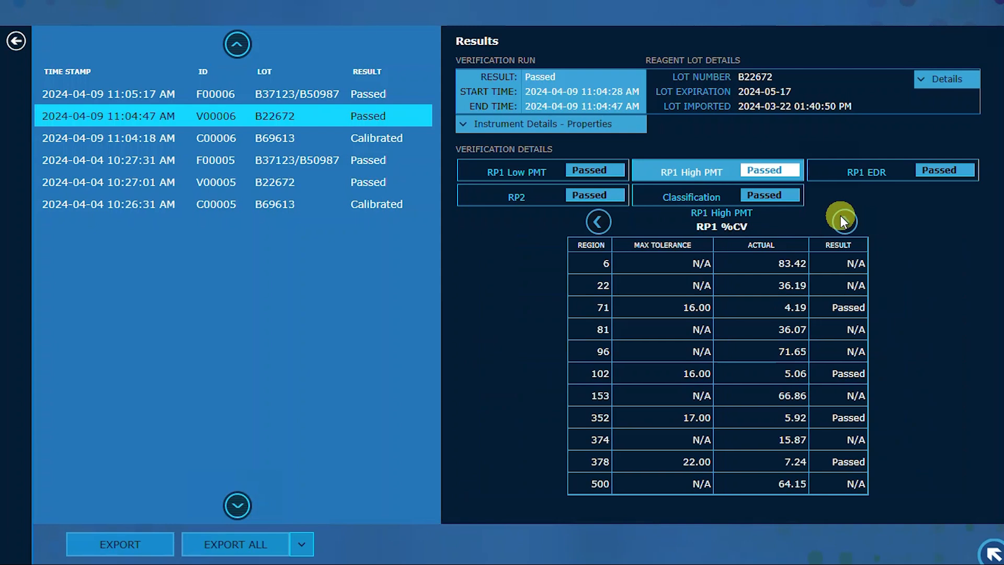
pyautogui.click(920, 73)
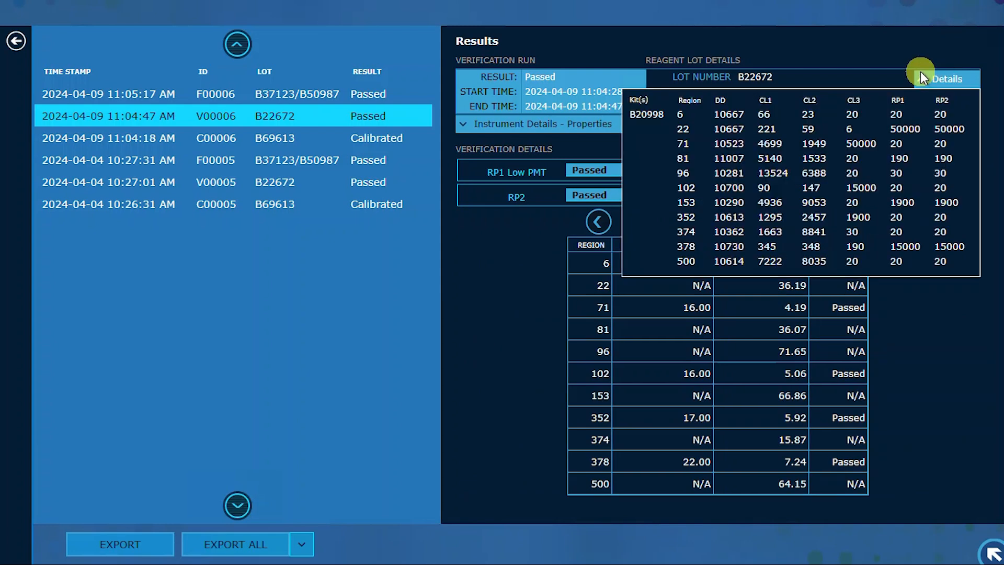
pyautogui.click(921, 77)
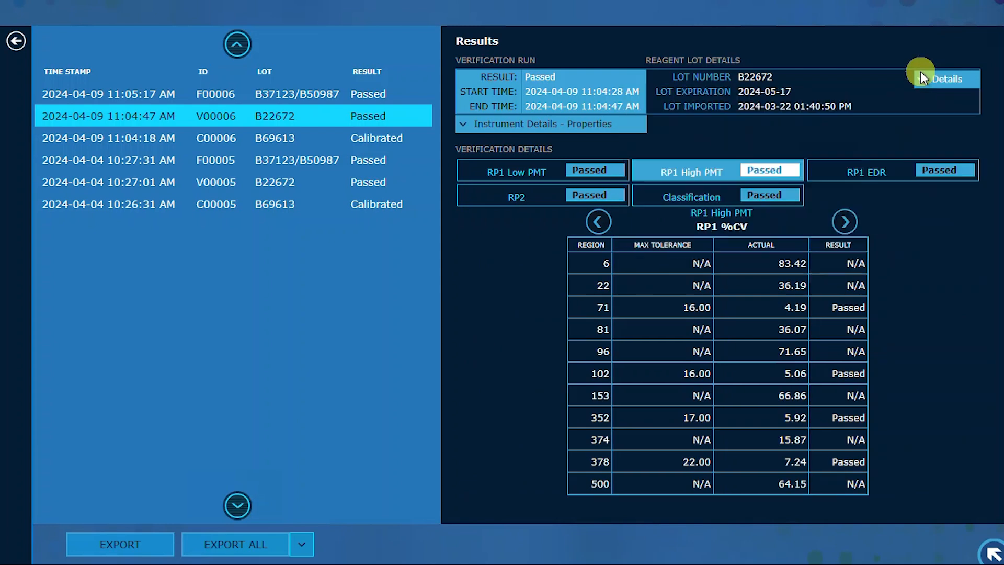
# - Start an XLSX export of all Calibration, Performance Verification and Fluidics Verification reports
pyautogui.click(301, 547)
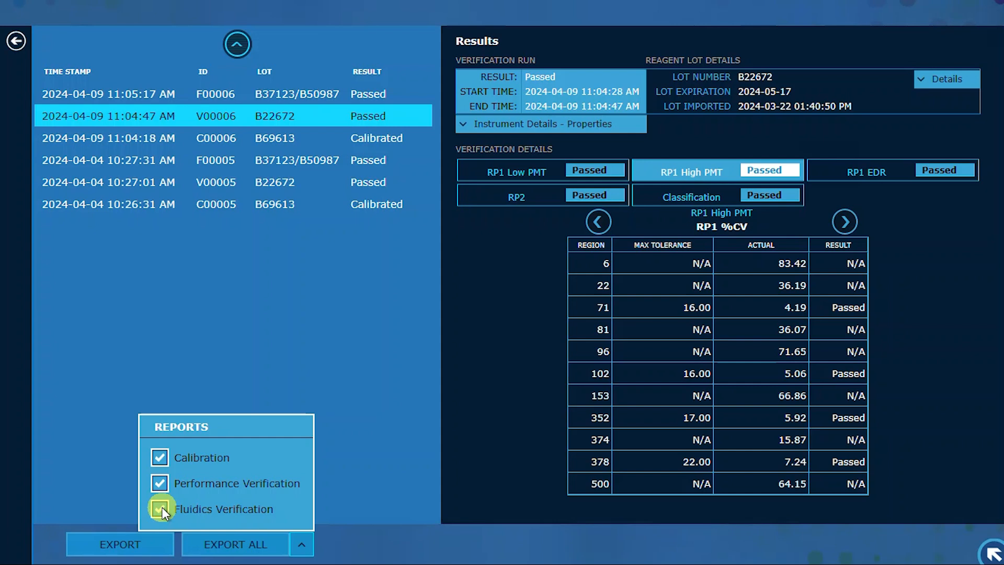
pyautogui.click(220, 544)
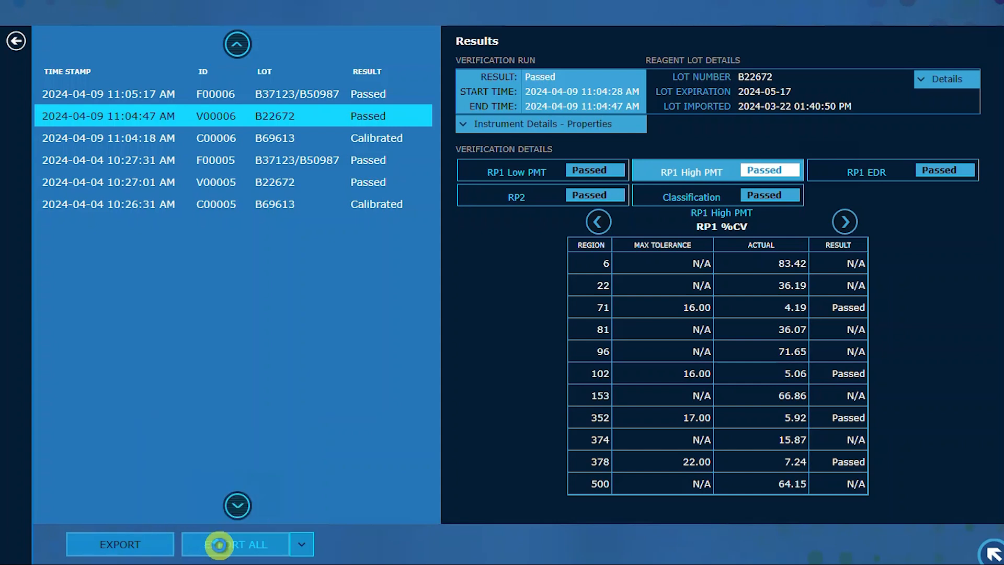
pyautogui.click(219, 545)
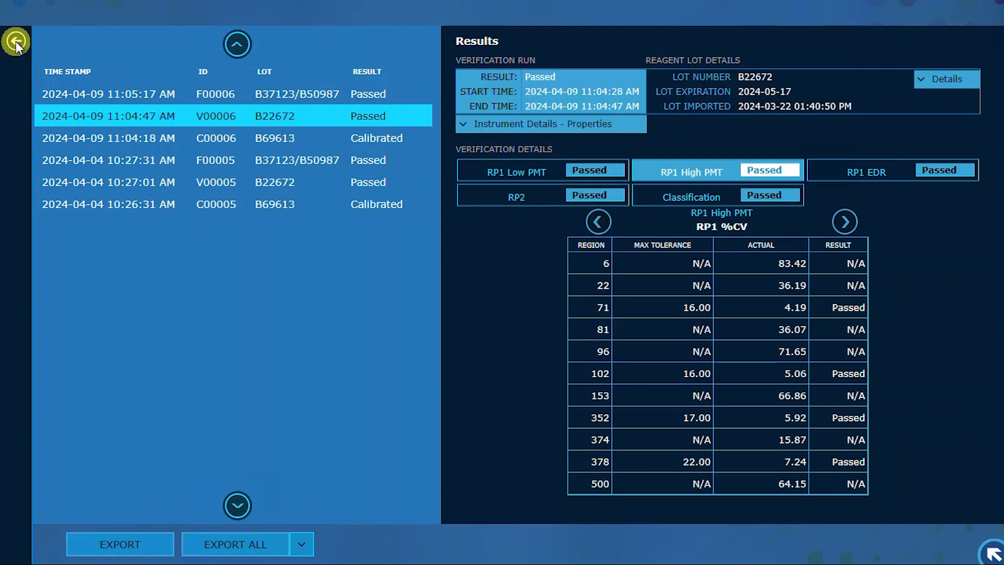
# - Leave the verification results and export the system logs for the selected date range
pyautogui.click(16, 42)
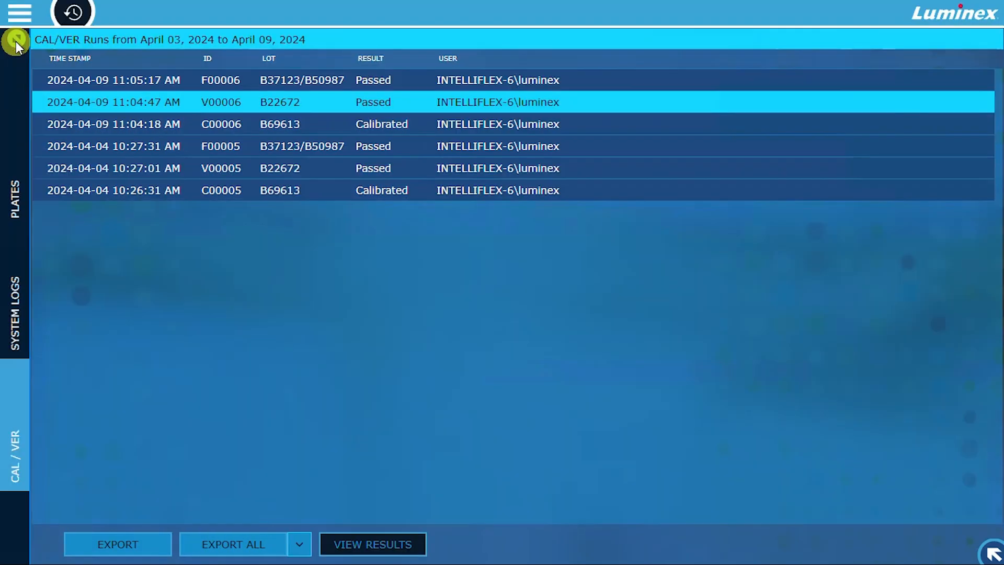
pyautogui.click(16, 308)
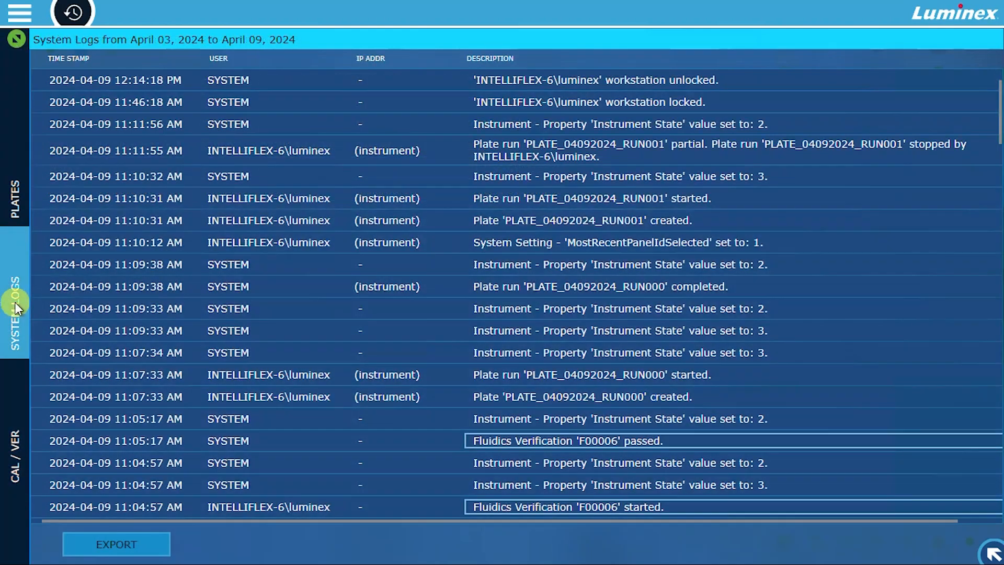
pyautogui.click(108, 542)
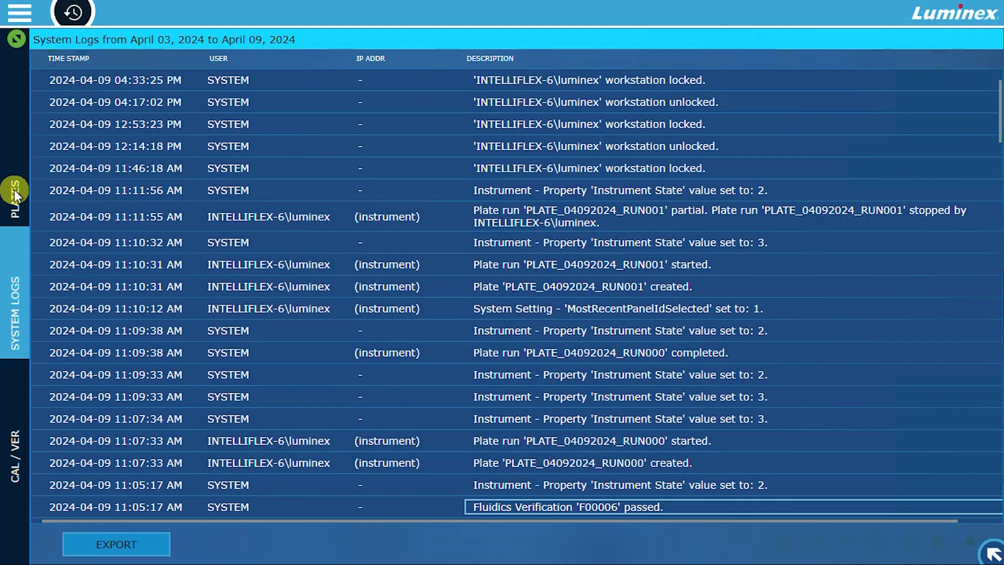
# - Open plate run PLATE_04092024_RUN001 from the plate run history for editing
pyautogui.click(14, 191)
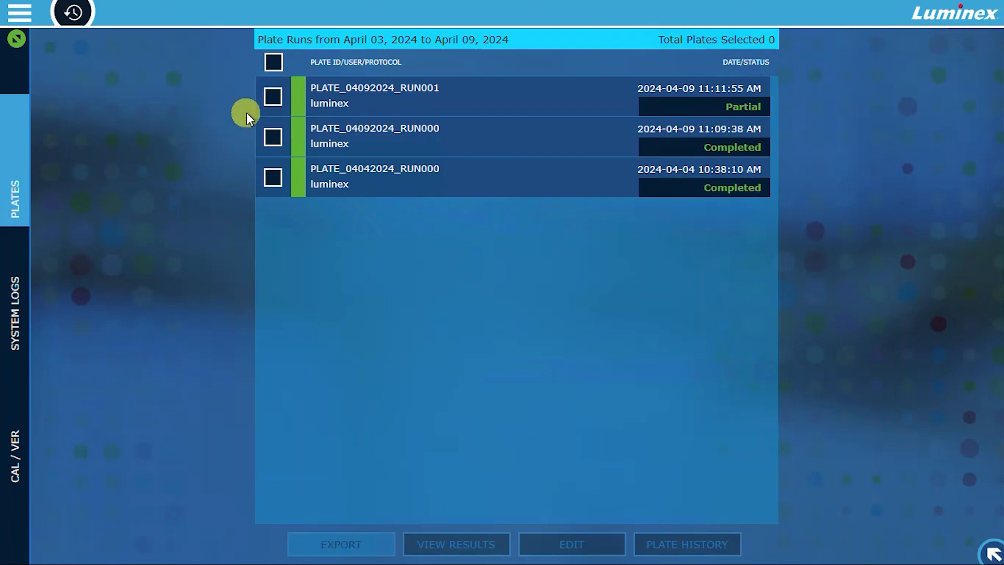
pyautogui.click(272, 97)
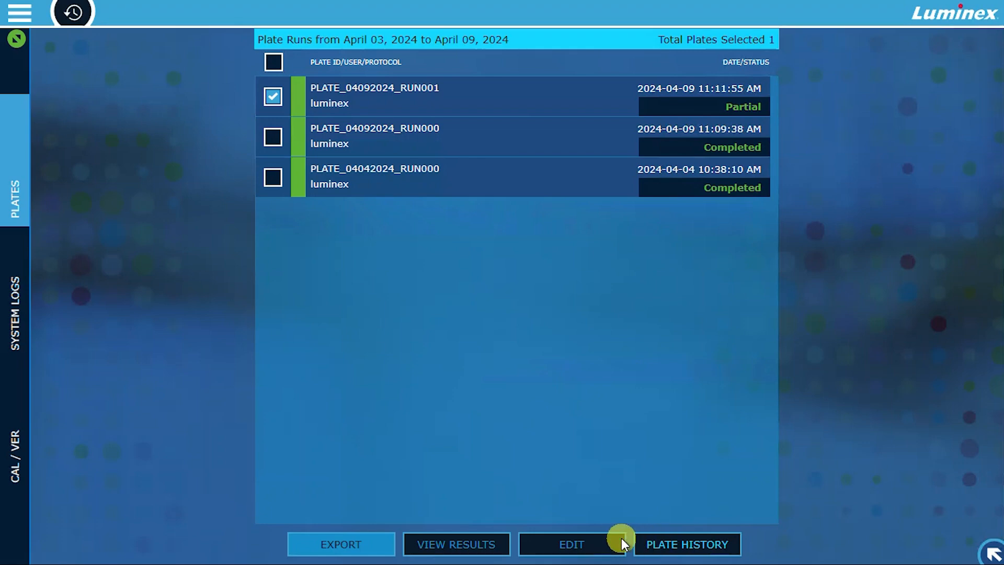
pyautogui.click(571, 544)
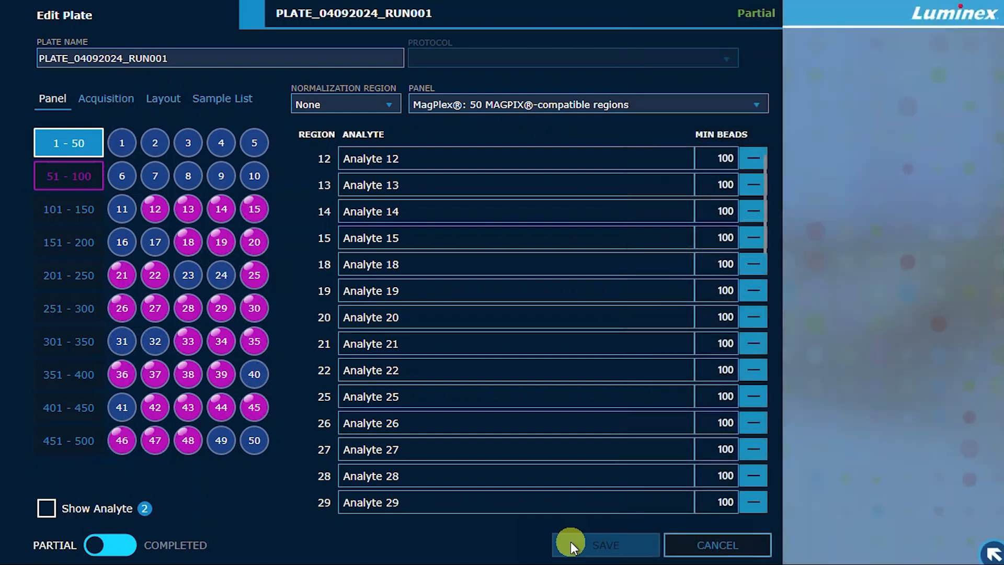
# - Review the plate's acquisition, layout and sample list, switch its status from partial to completed, and save the edit
pyautogui.click(232, 59)
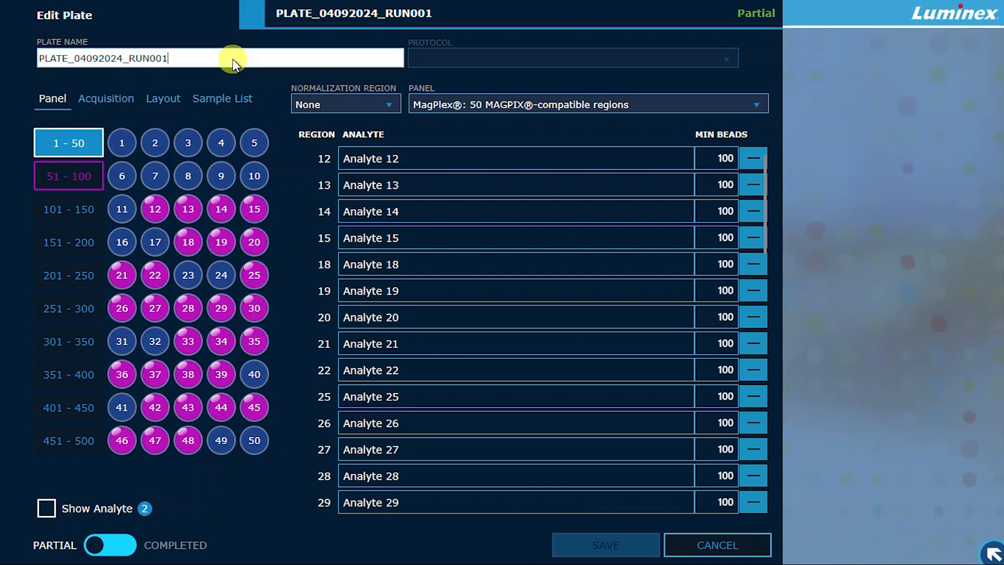
pyautogui.click(104, 102)
pyautogui.click(163, 103)
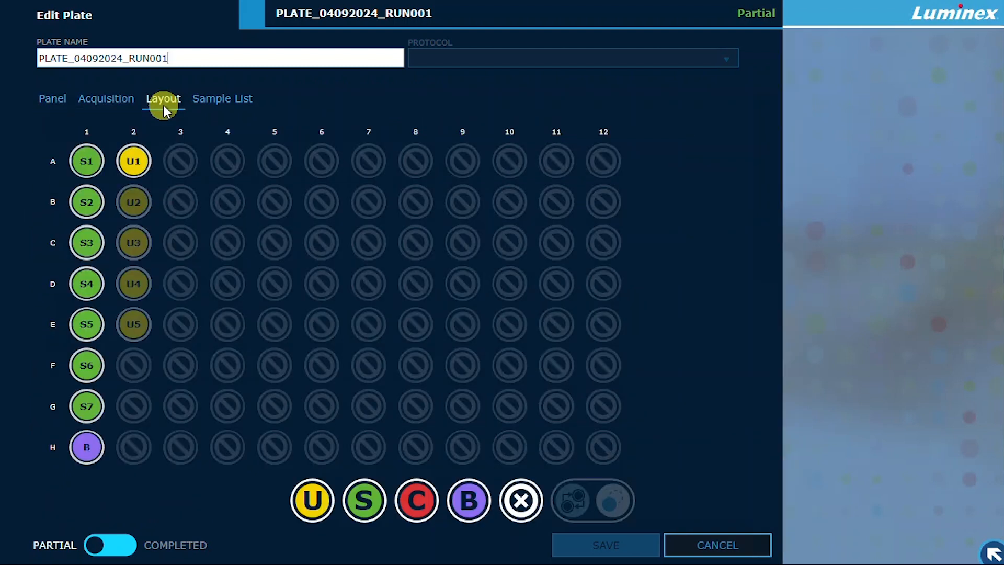
pyautogui.click(252, 101)
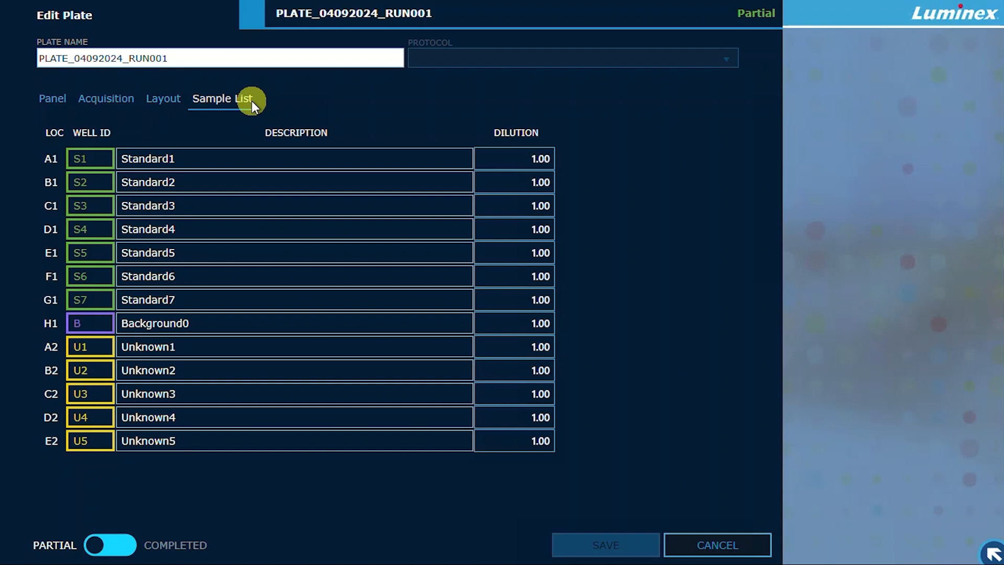
pyautogui.click(123, 545)
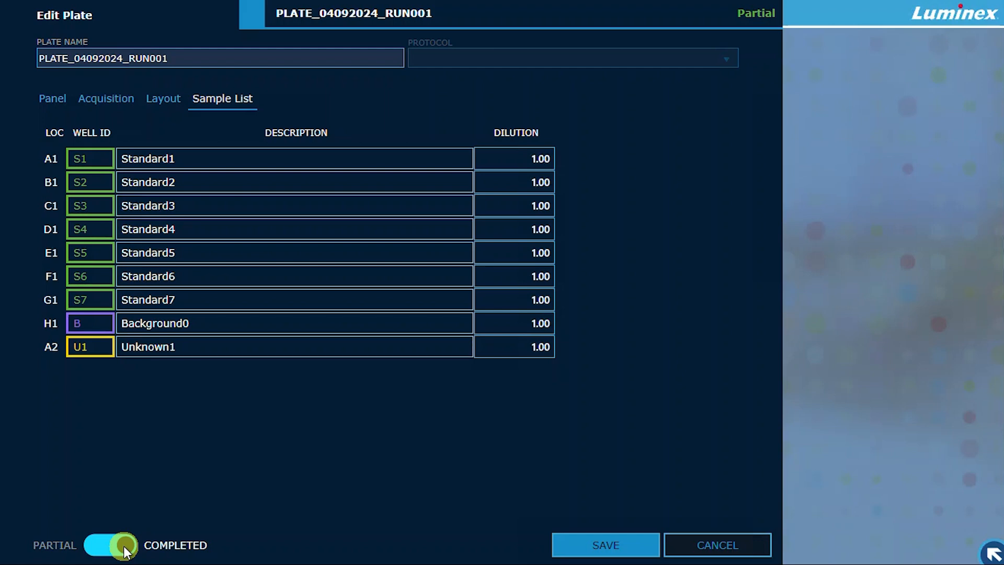
pyautogui.click(594, 549)
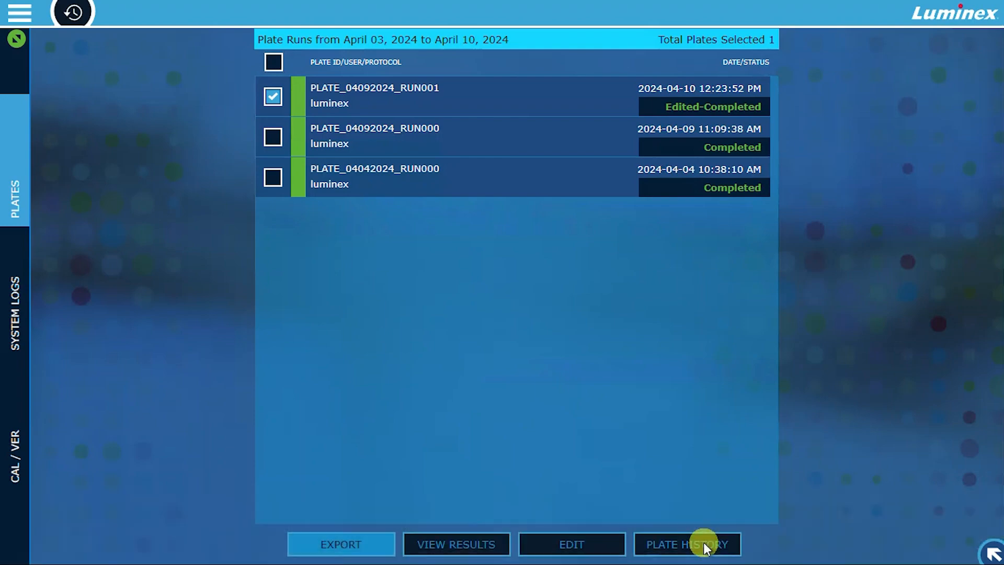
# - Examine the edited plate's history and acquisition details, and open and export its results
pyautogui.click(704, 547)
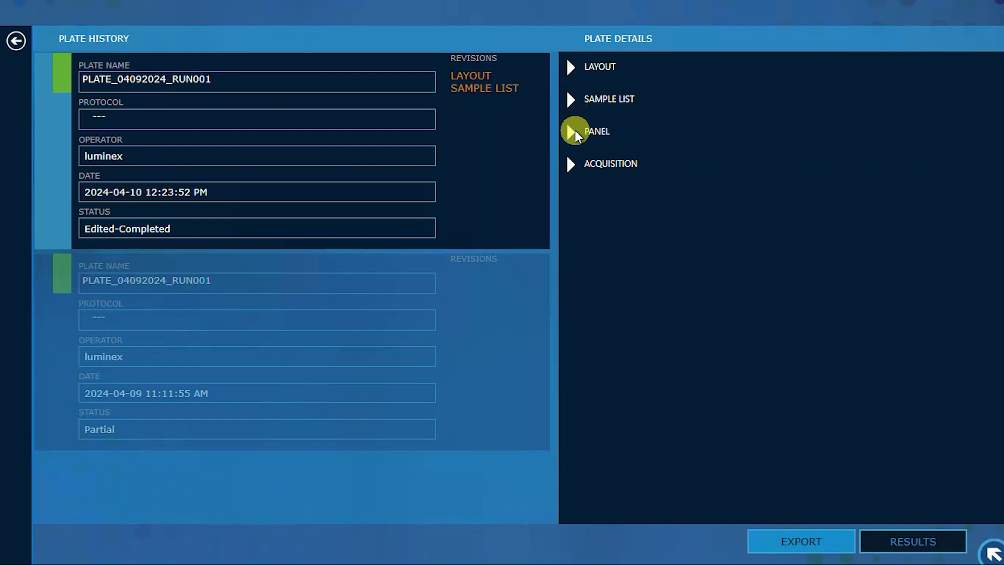
pyautogui.click(574, 164)
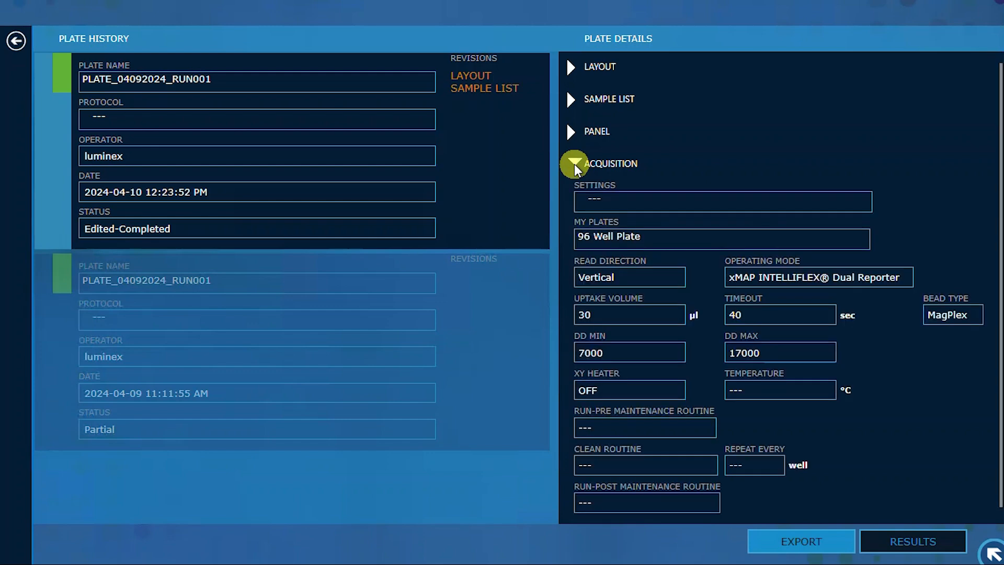
pyautogui.click(573, 164)
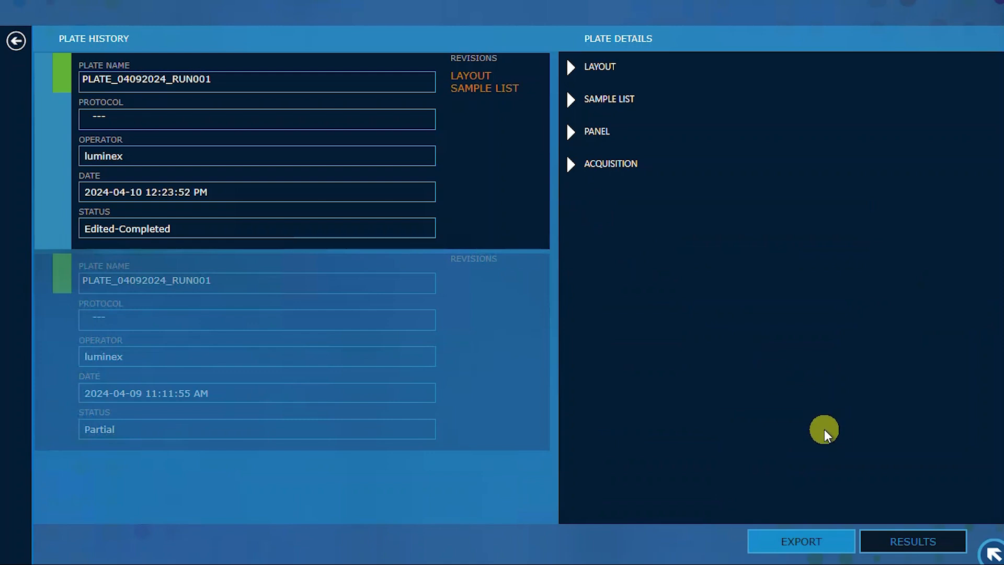
pyautogui.click(894, 543)
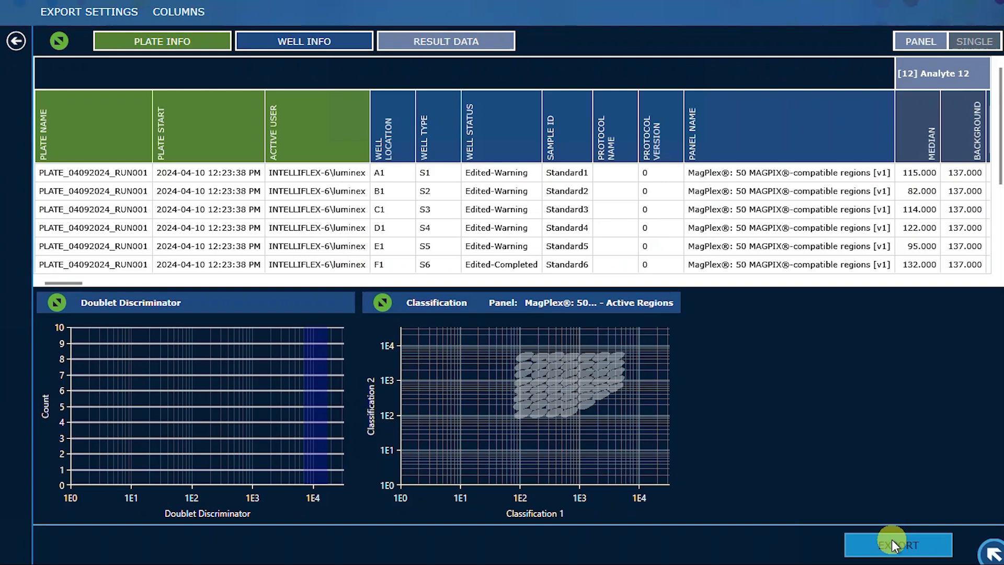
pyautogui.click(891, 541)
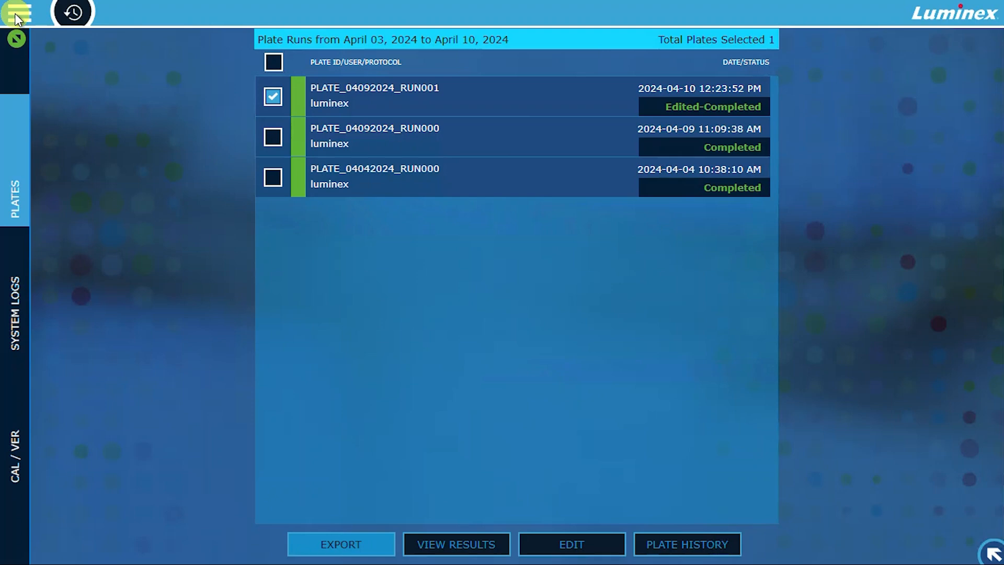
# - View the system information page, including its license import, software update and Windows backup image options
pyautogui.click(18, 16)
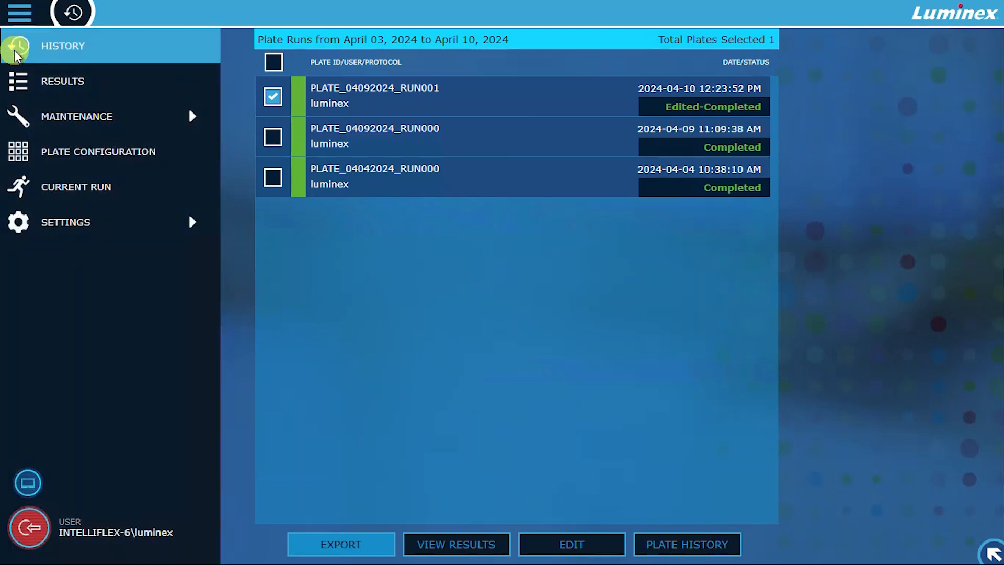
pyautogui.click(18, 222)
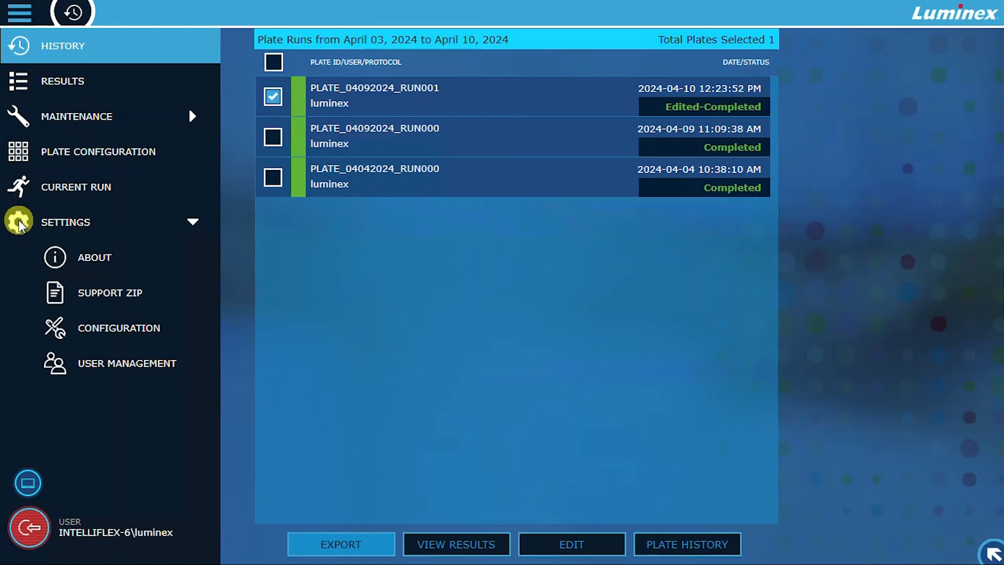
pyautogui.click(79, 256)
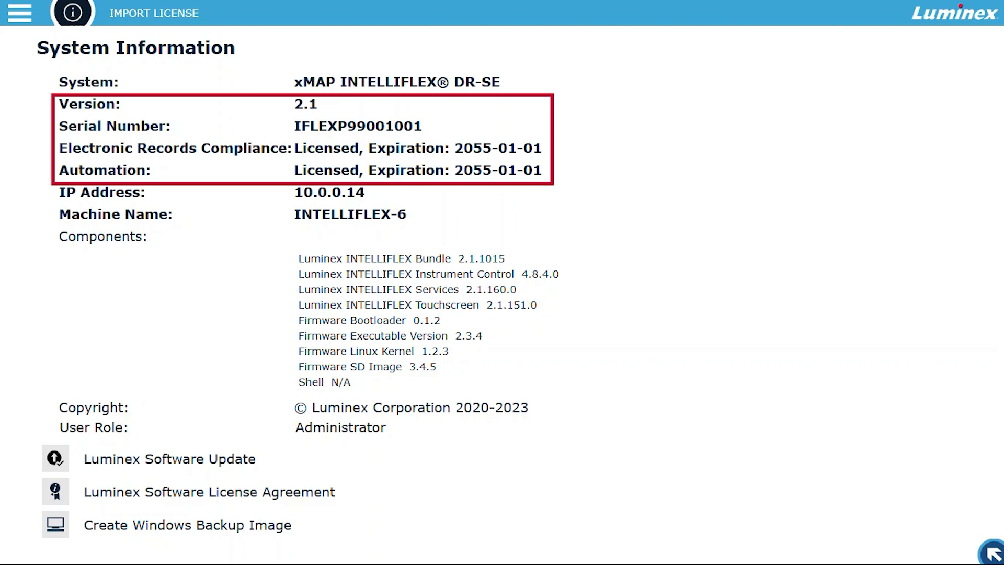
pyautogui.click(161, 18)
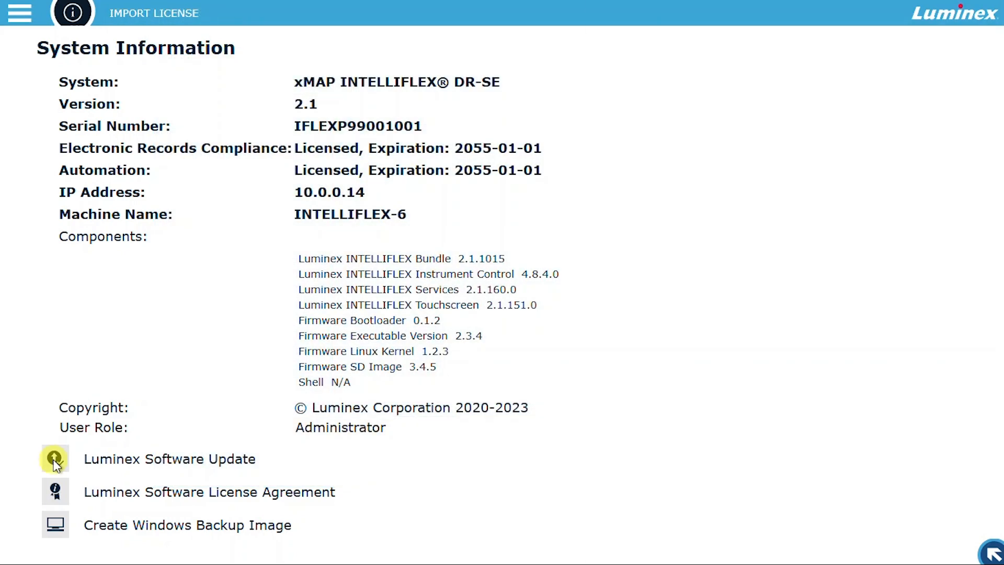
pyautogui.click(55, 459)
pyautogui.click(56, 527)
# - Open the Support Zip export and include emailing the support team as an export destination
pyautogui.click(23, 14)
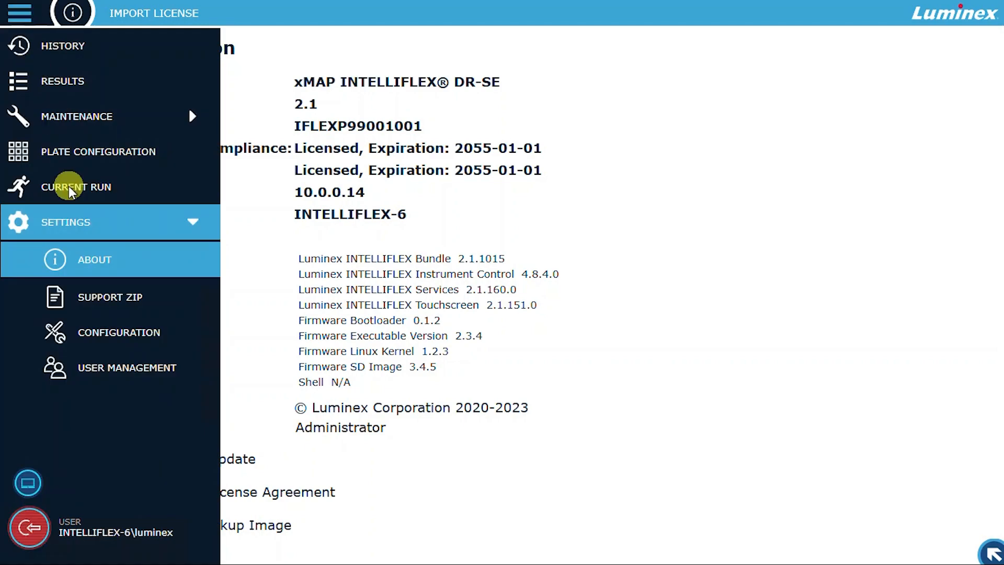
pyautogui.click(65, 303)
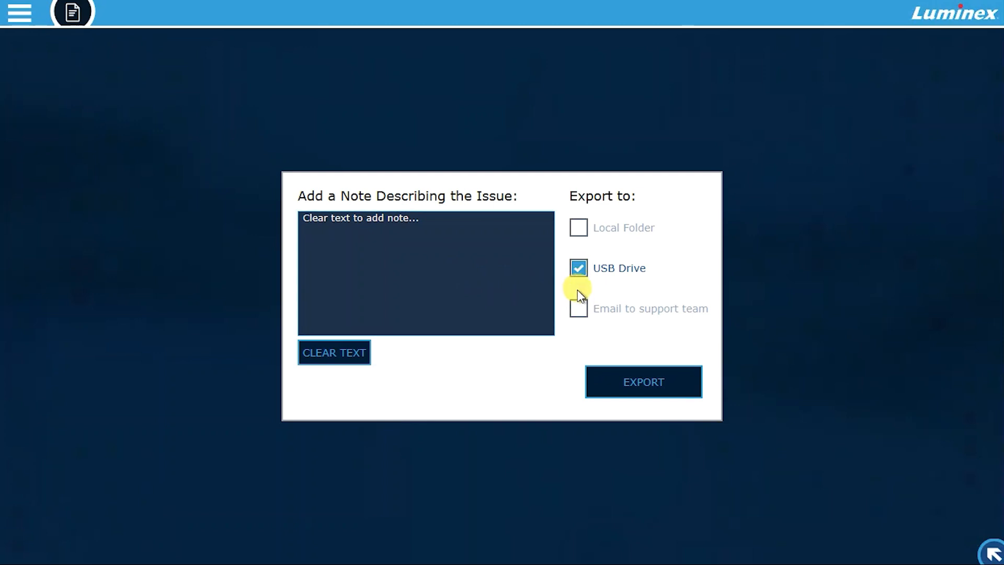
pyautogui.click(579, 308)
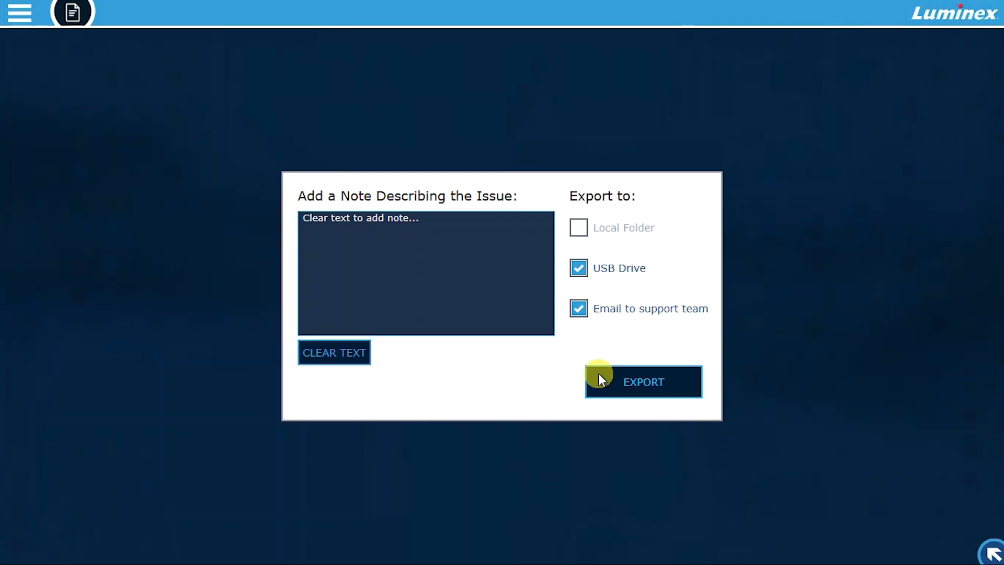
# - Enable Automatic Windows Update in the global configuration, apply the change, and view the user role authorizations
pyautogui.click(15, 18)
pyautogui.click(92, 333)
pyautogui.click(15, 253)
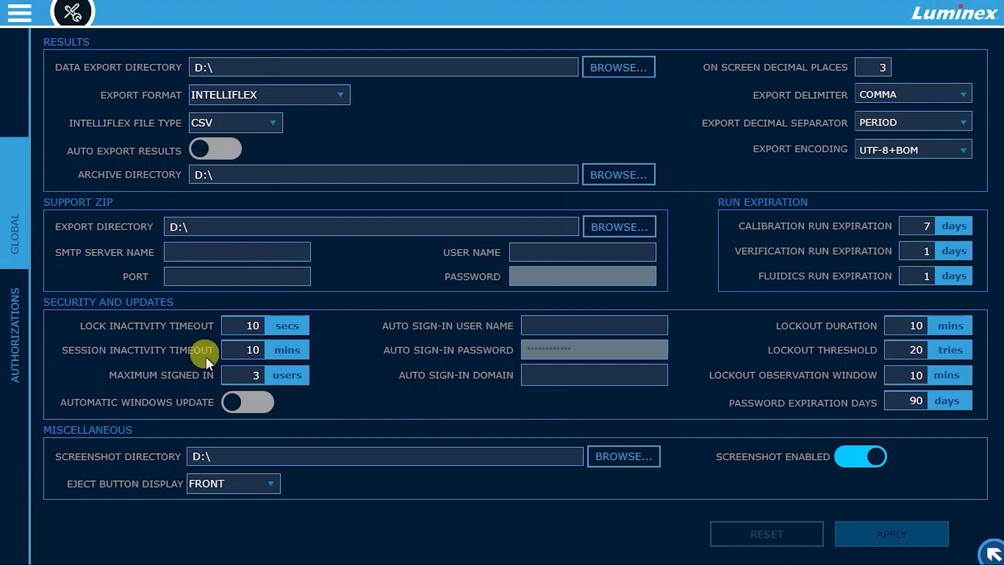
pyautogui.click(237, 399)
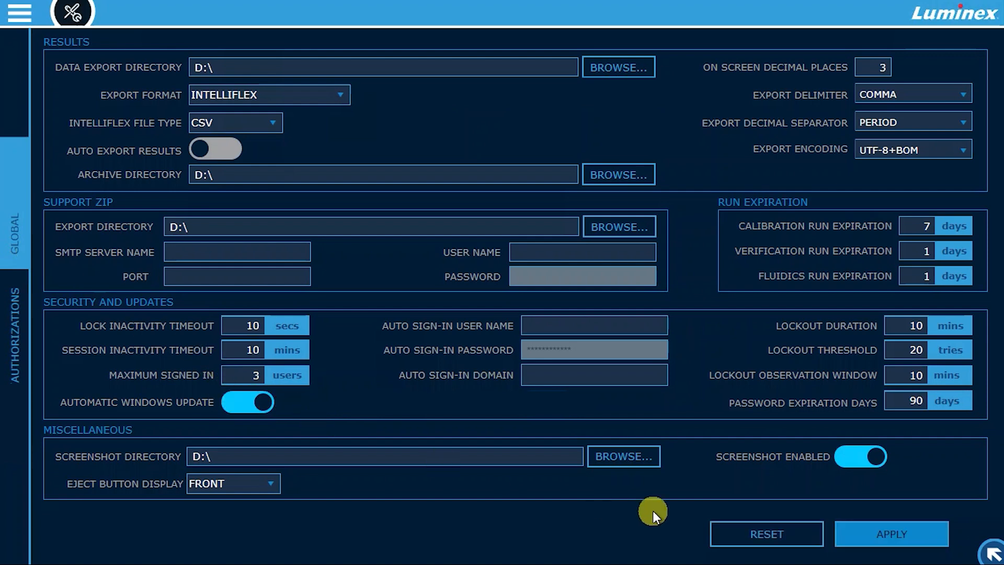
pyautogui.click(863, 535)
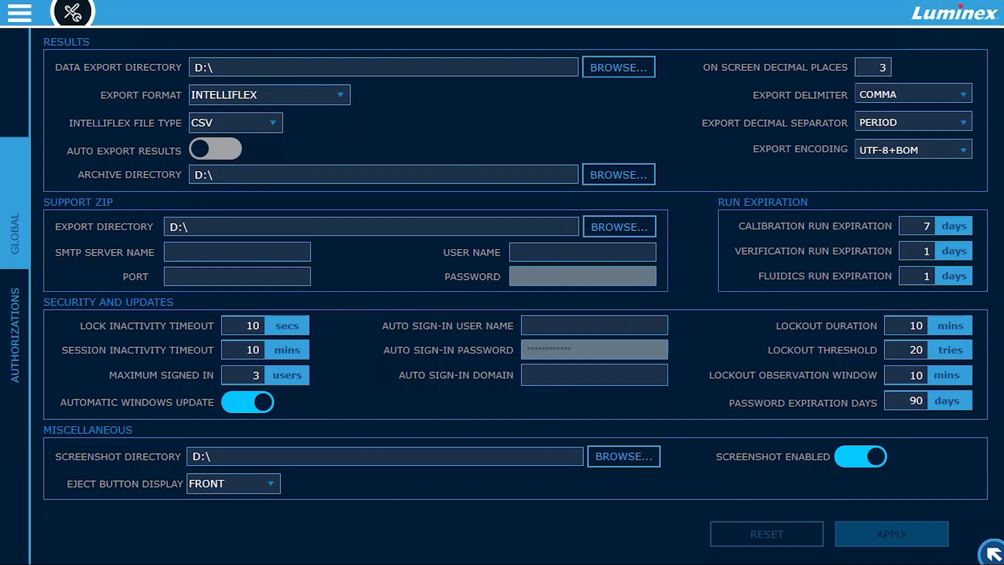
pyautogui.click(15, 335)
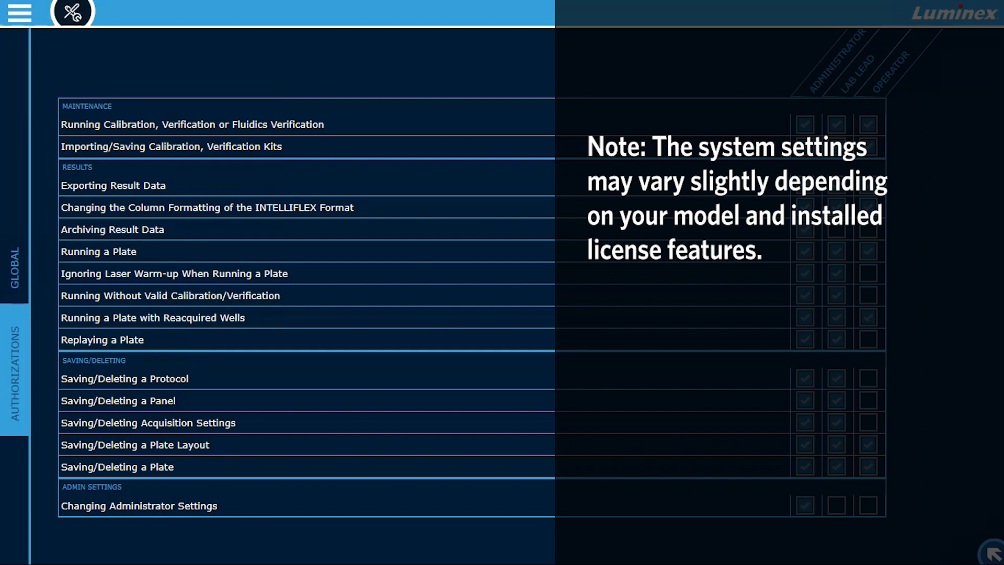
# - In User Management, fill in a new local machine user named New User with the Operator role and Enabled status
pyautogui.click(19, 15)
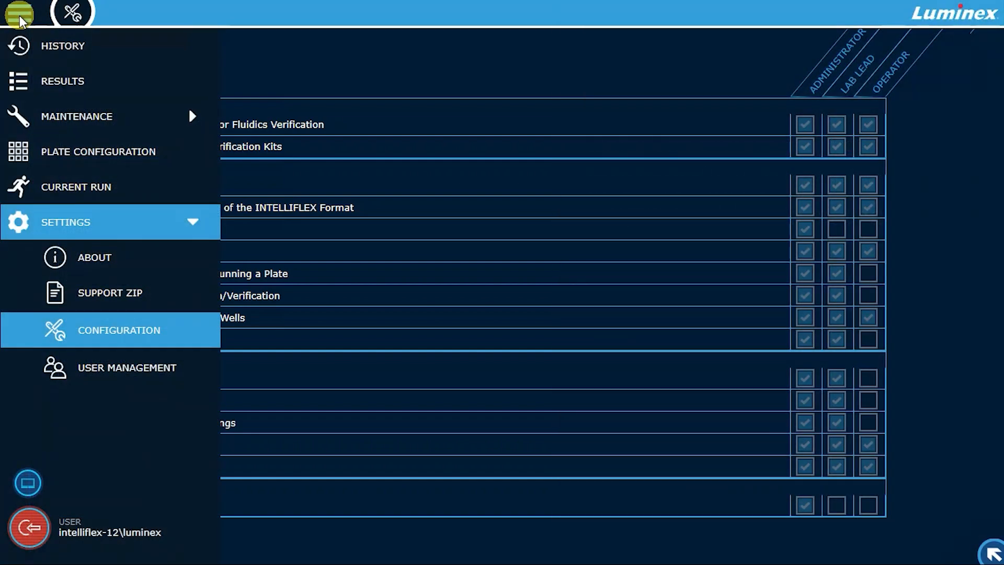
pyautogui.click(88, 369)
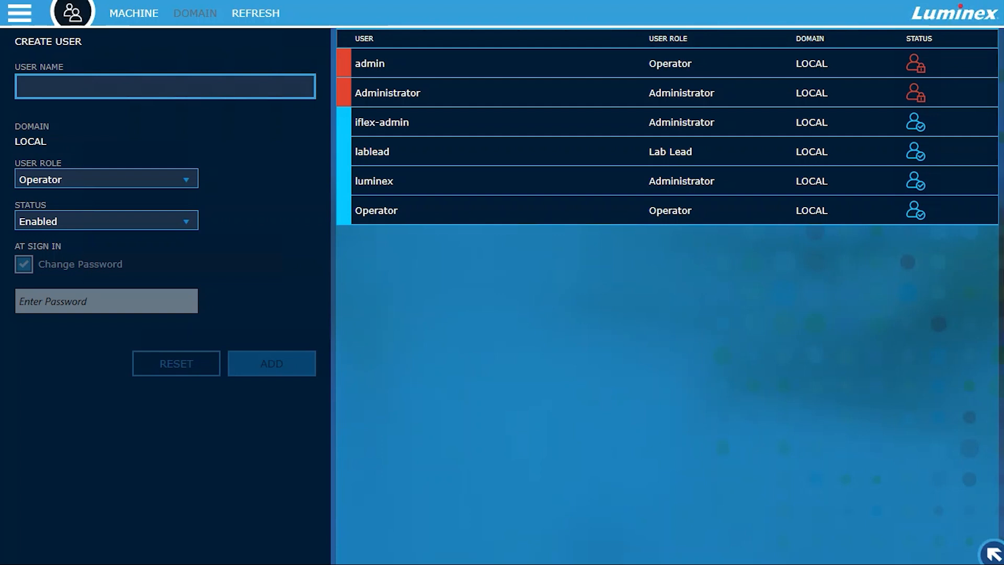
pyautogui.click(133, 13)
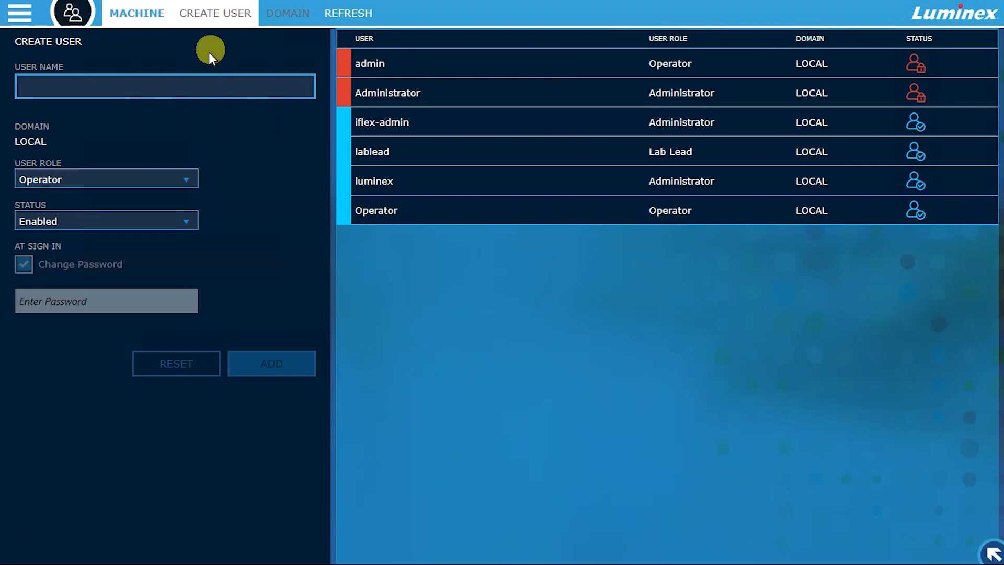
pyautogui.click(184, 89)
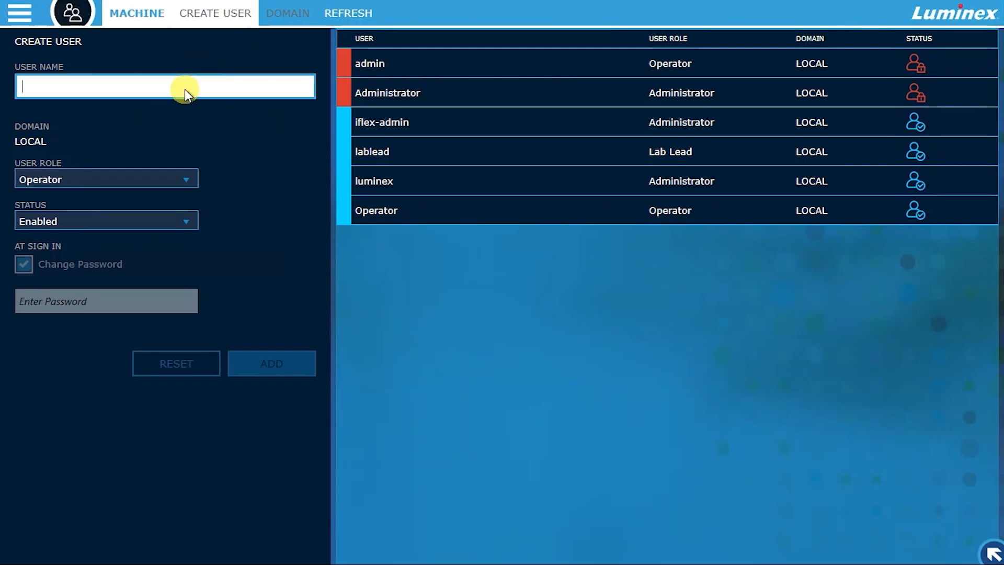
pyautogui.write('New User')
pyautogui.click(119, 174)
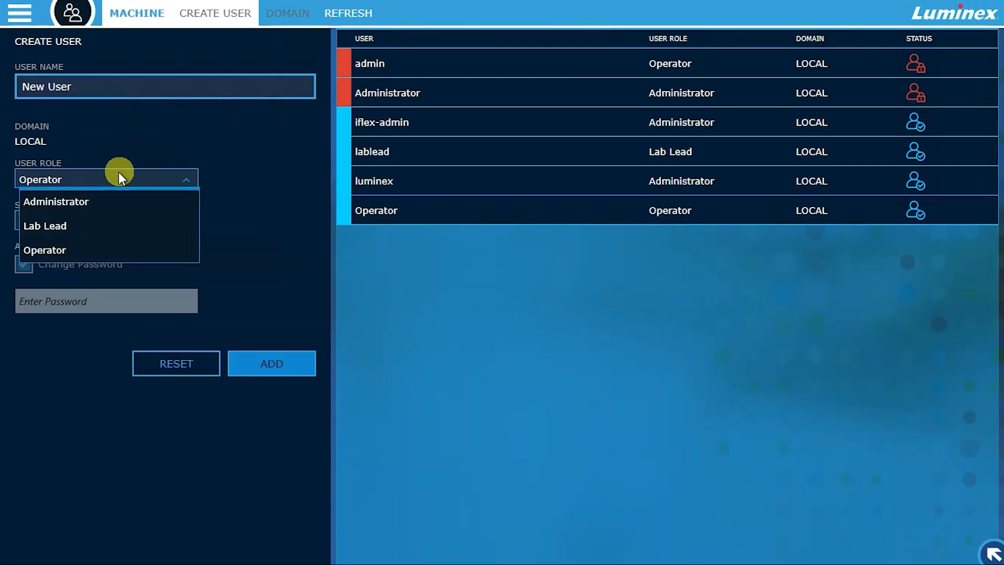
pyautogui.click(112, 247)
pyautogui.click(112, 225)
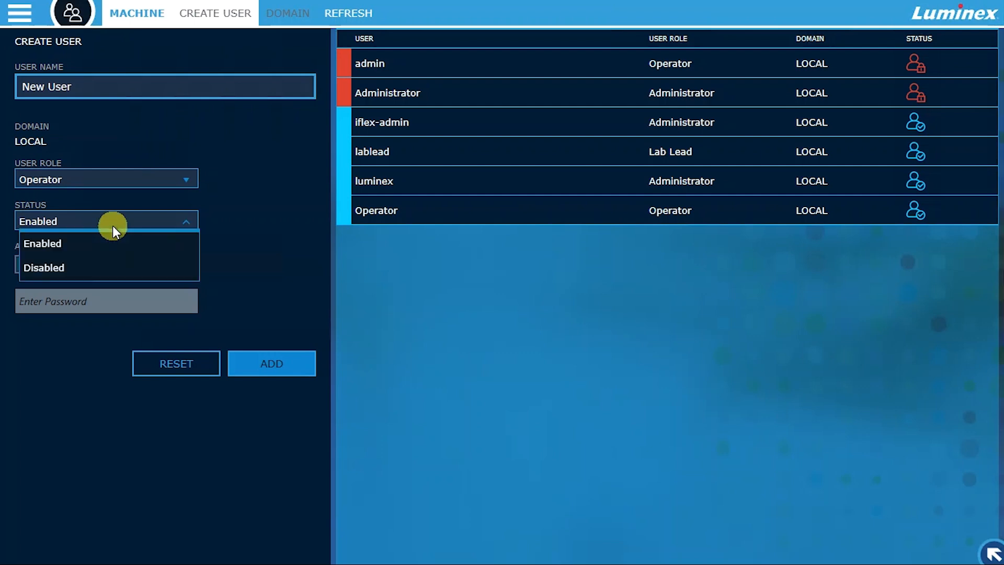
pyautogui.click(112, 247)
# - Enter the new user's password and add the account
pyautogui.click(83, 309)
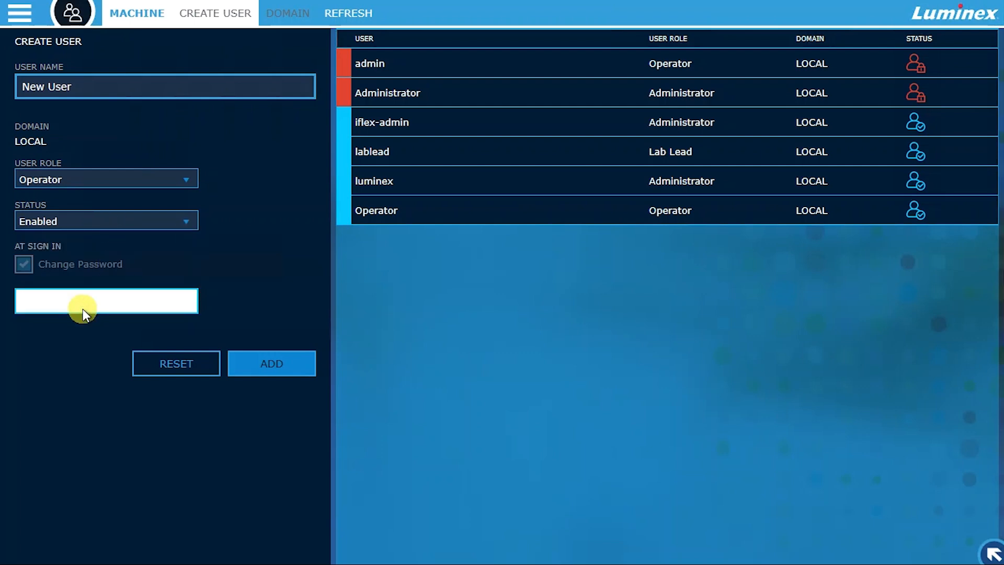
pyautogui.write('********')
pyautogui.click(248, 361)
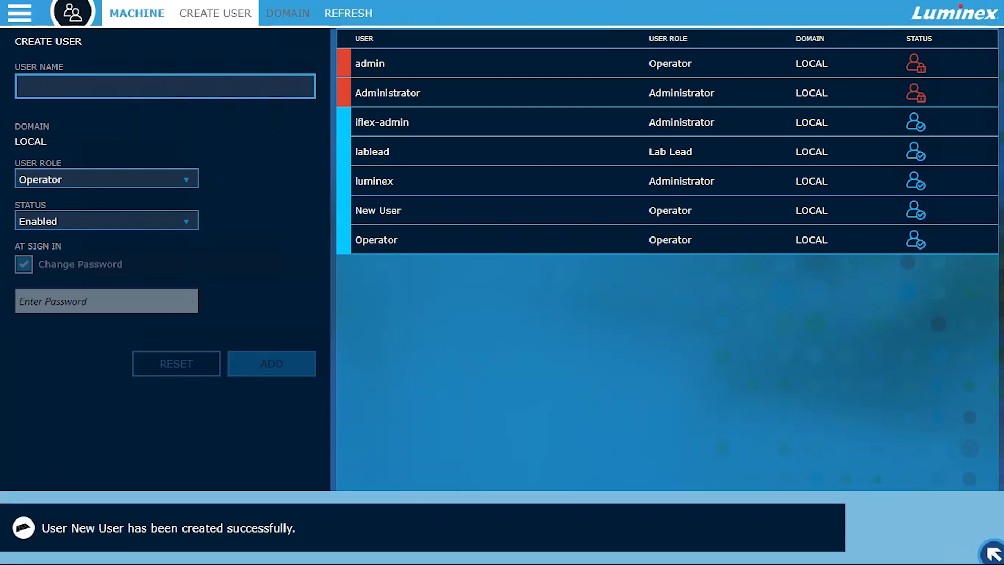
# - Remove the New User account from the user list and confirm the deletion
pyautogui.click(416, 211)
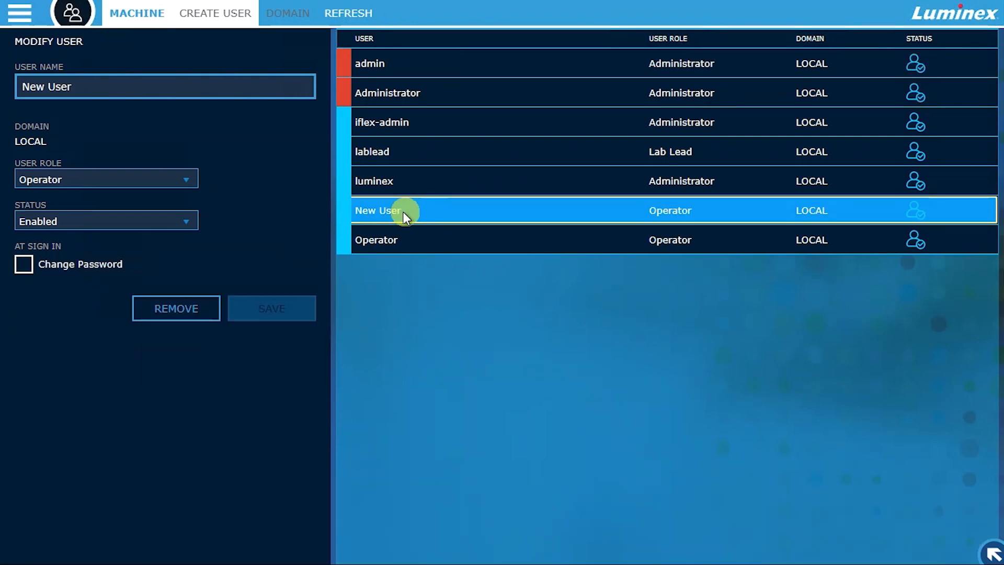
pyautogui.click(197, 304)
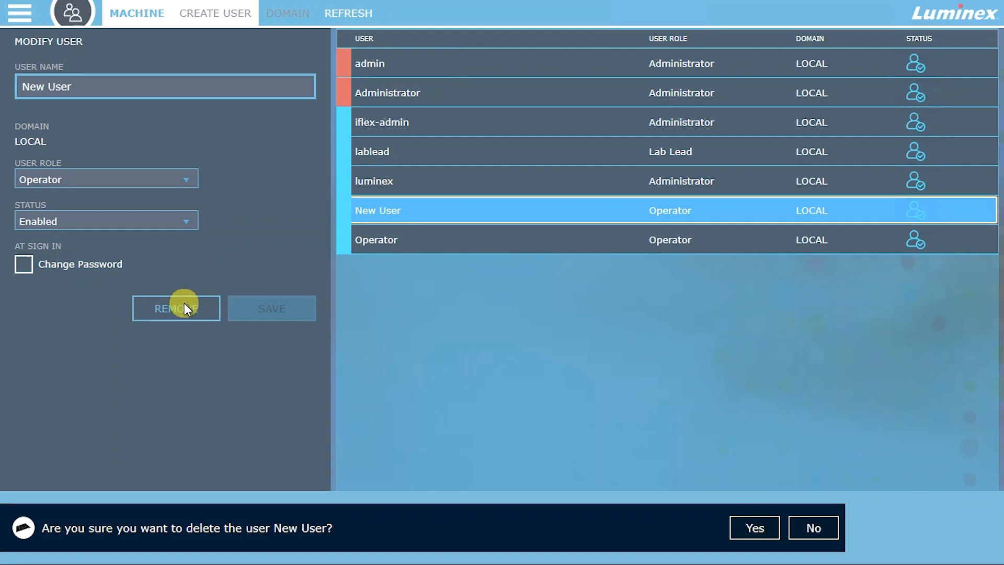
pyautogui.click(739, 526)
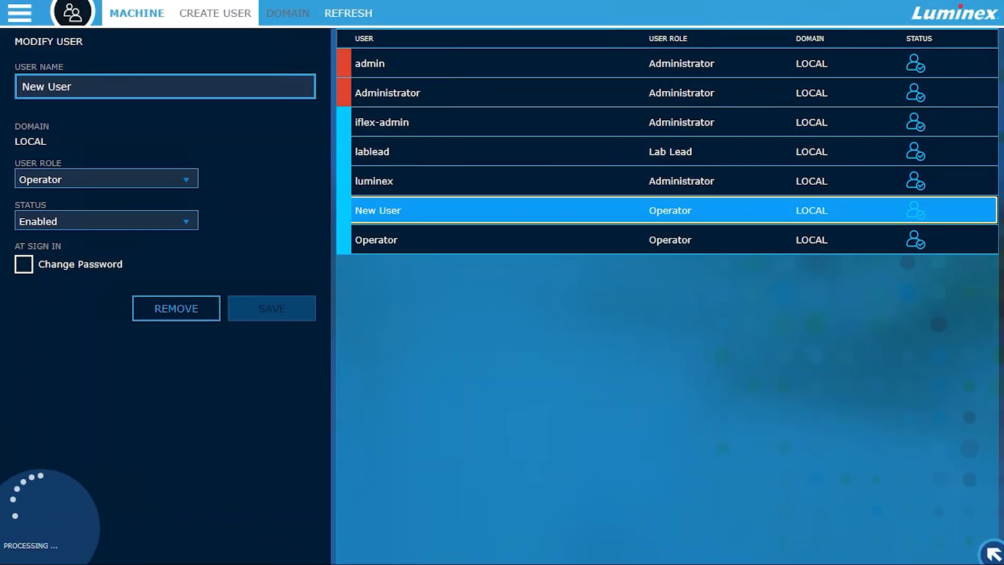